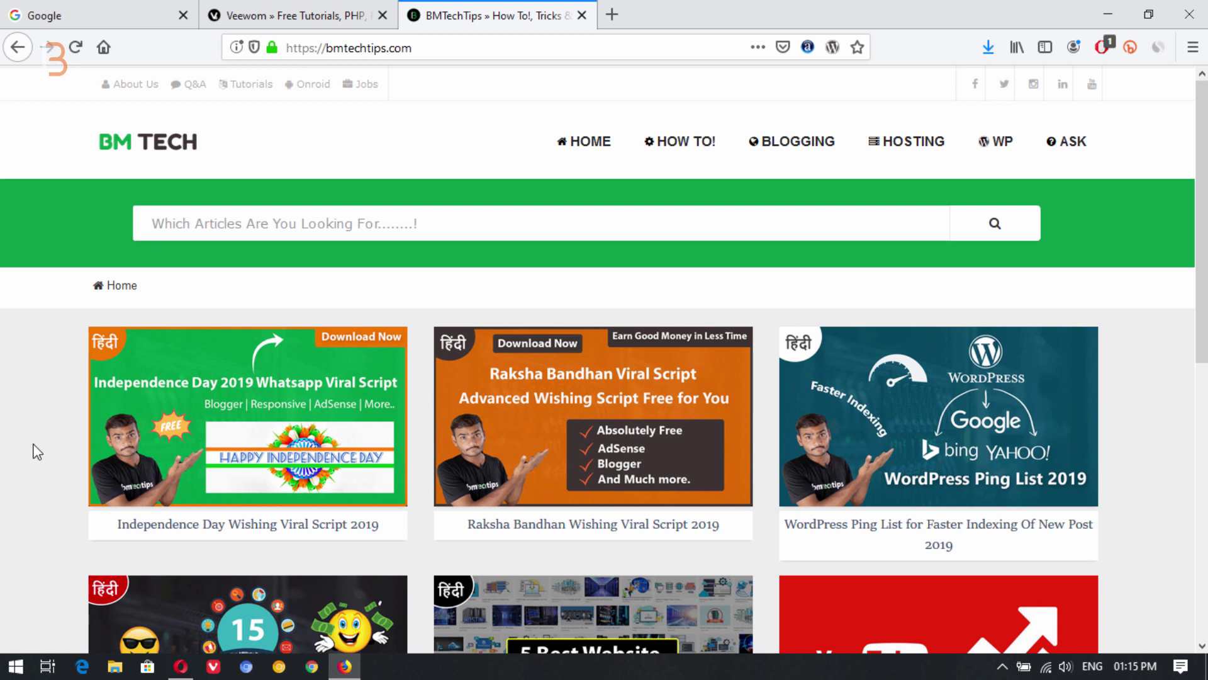
Search Google for "seopress".
click(65, 8)
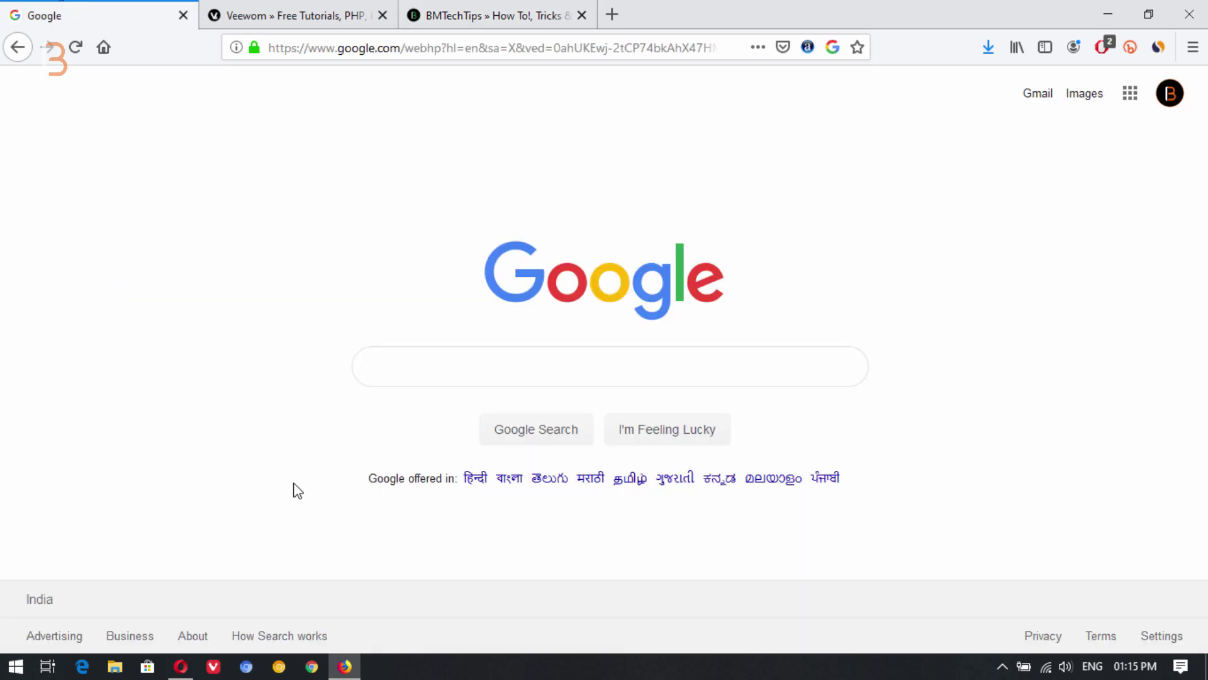
click(393, 374)
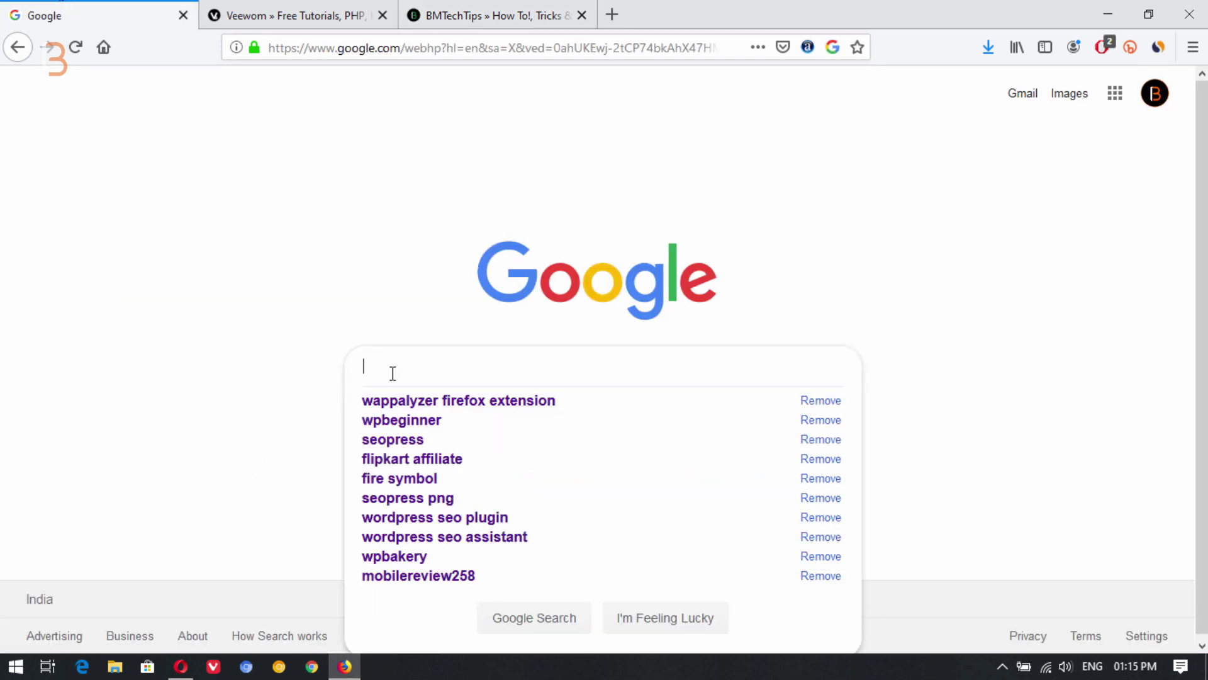
click(393, 440)
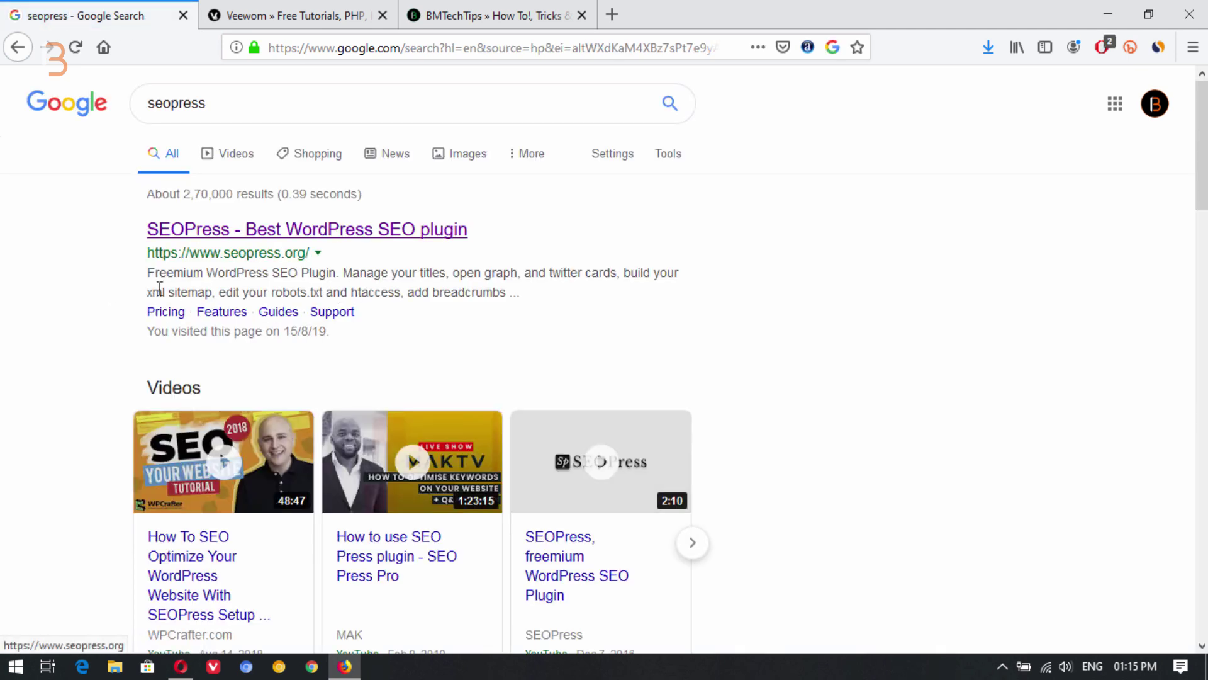
Open the WordPress.org page of the SEOPress plugin in a new tab and review its description and free features.
scroll(164, 359, down, 6)
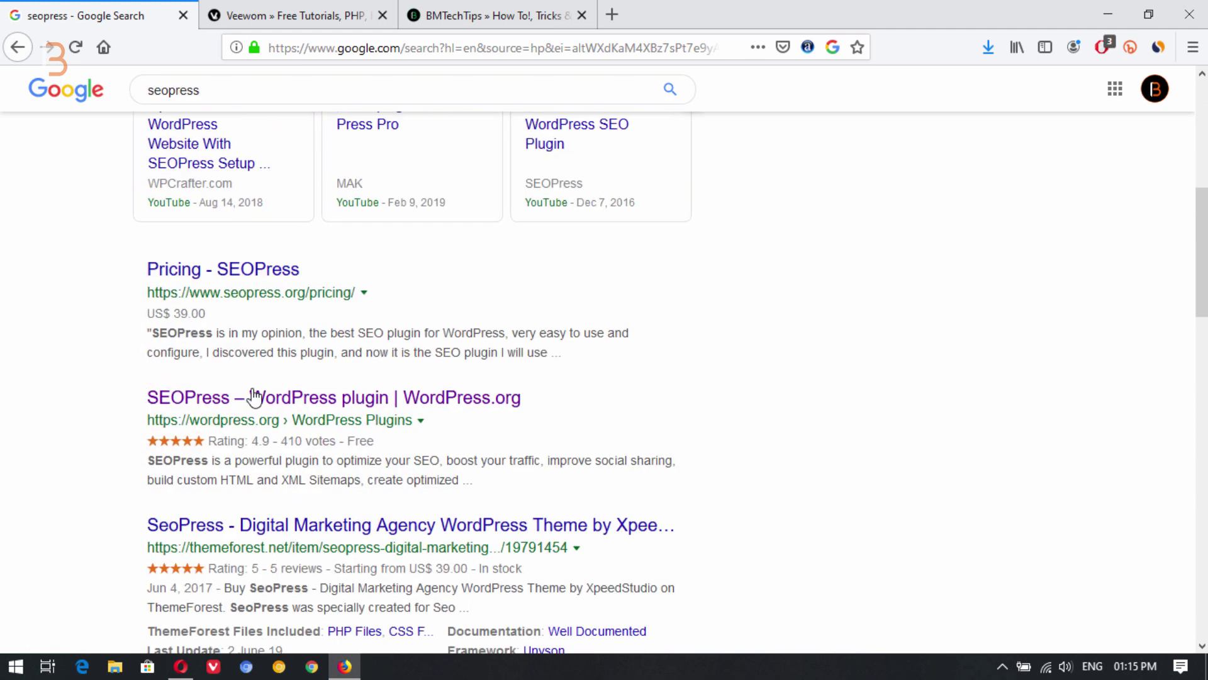
right_click(346, 396)
click(371, 408)
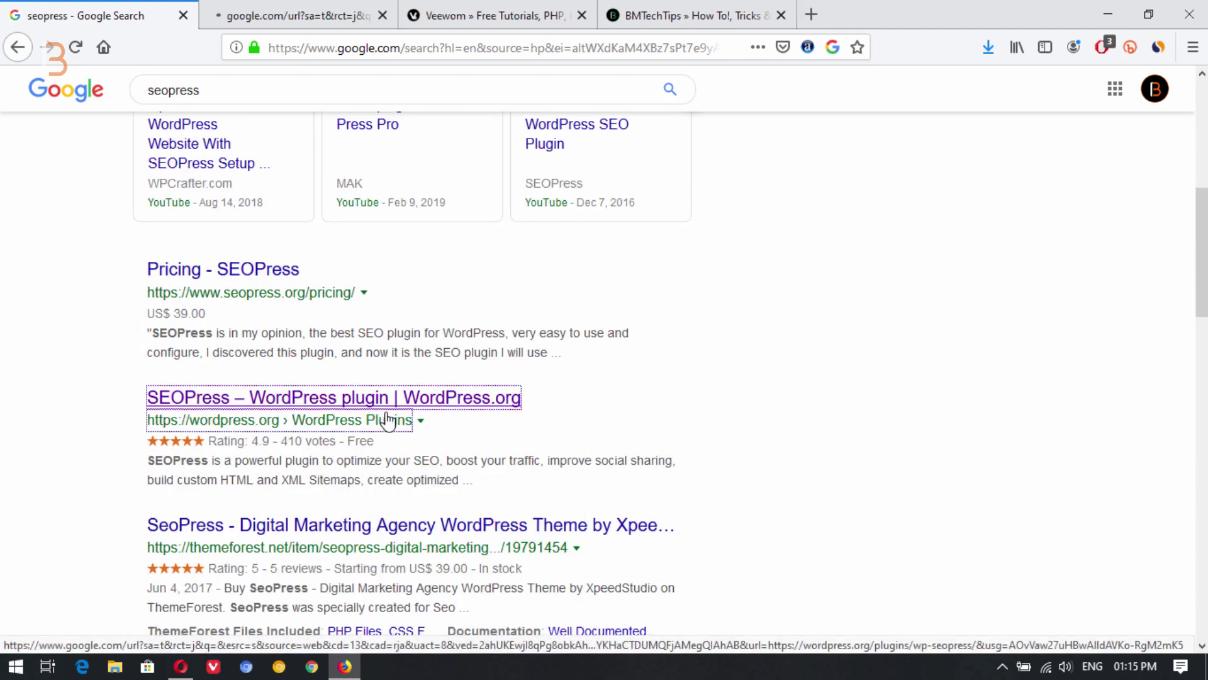
click(324, 17)
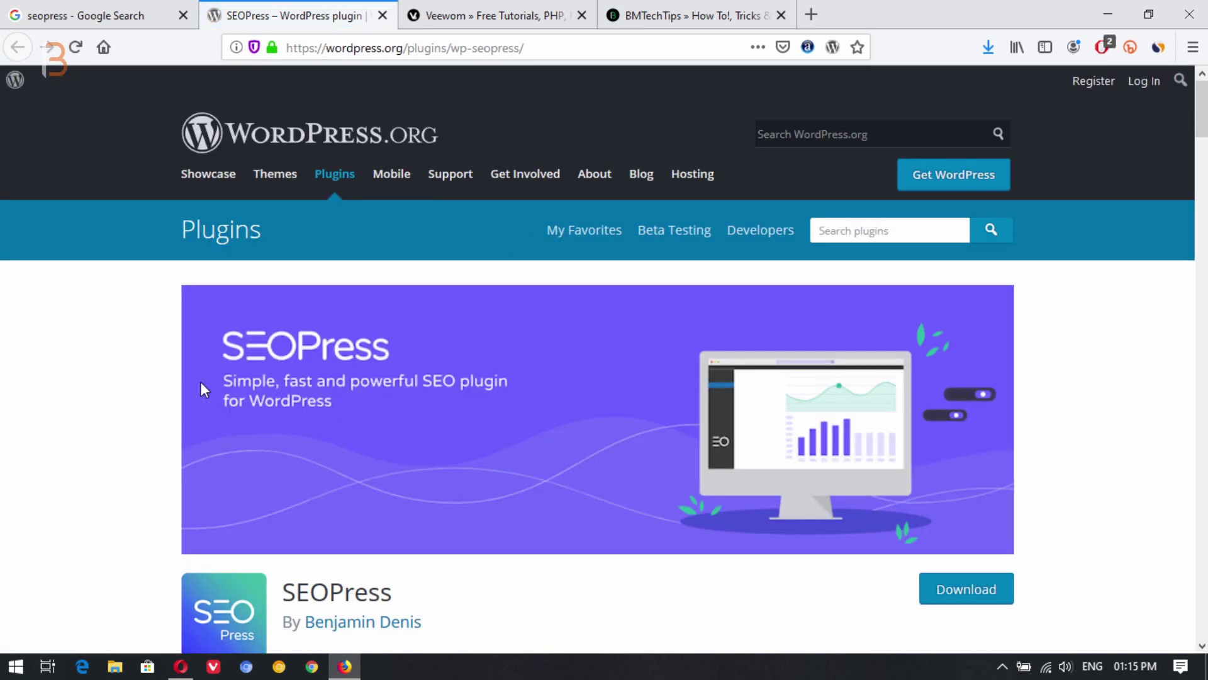
scroll(333, 444, down, 10)
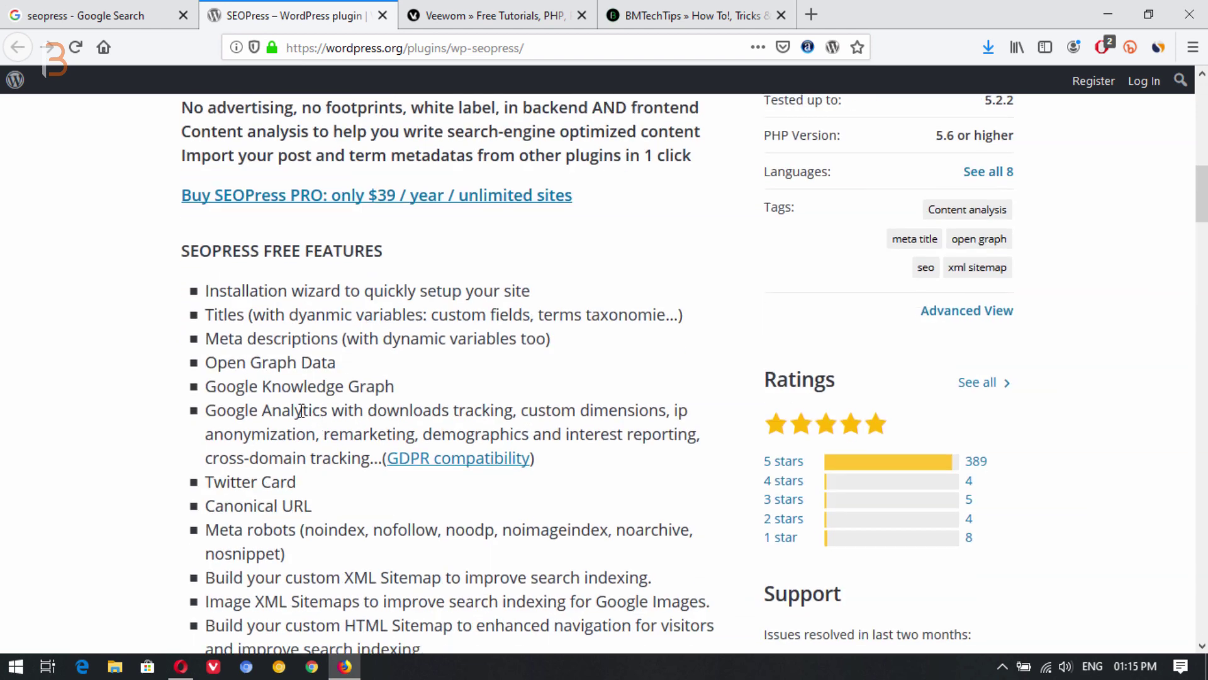
scroll(290, 406, down, 7)
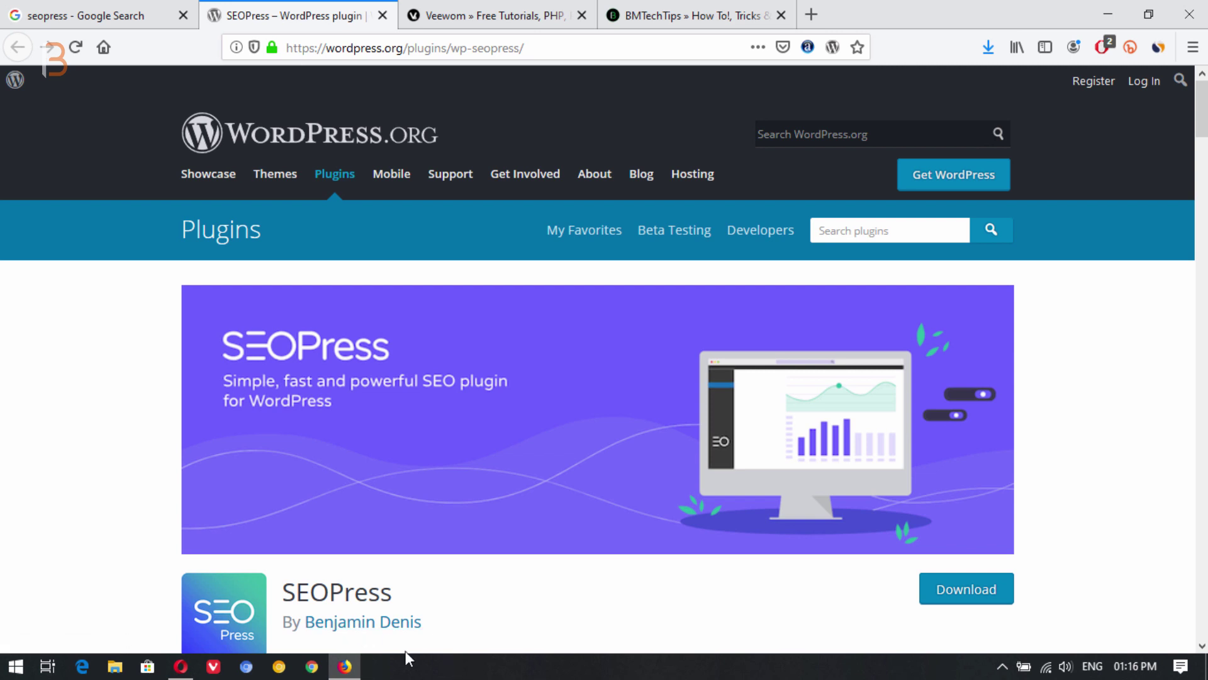
Switch to Opera and look over the eCustomercare site's front page in a new tab from its WordPress dashboard.
click(180, 666)
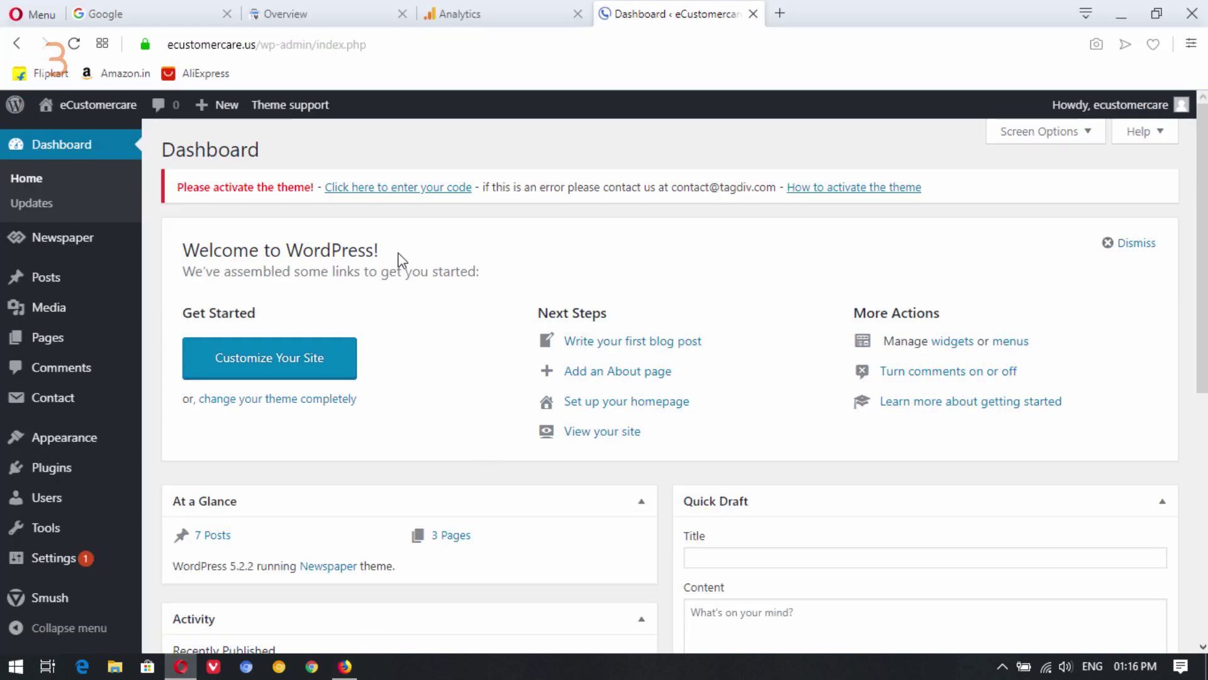
mouse_move(113, 107)
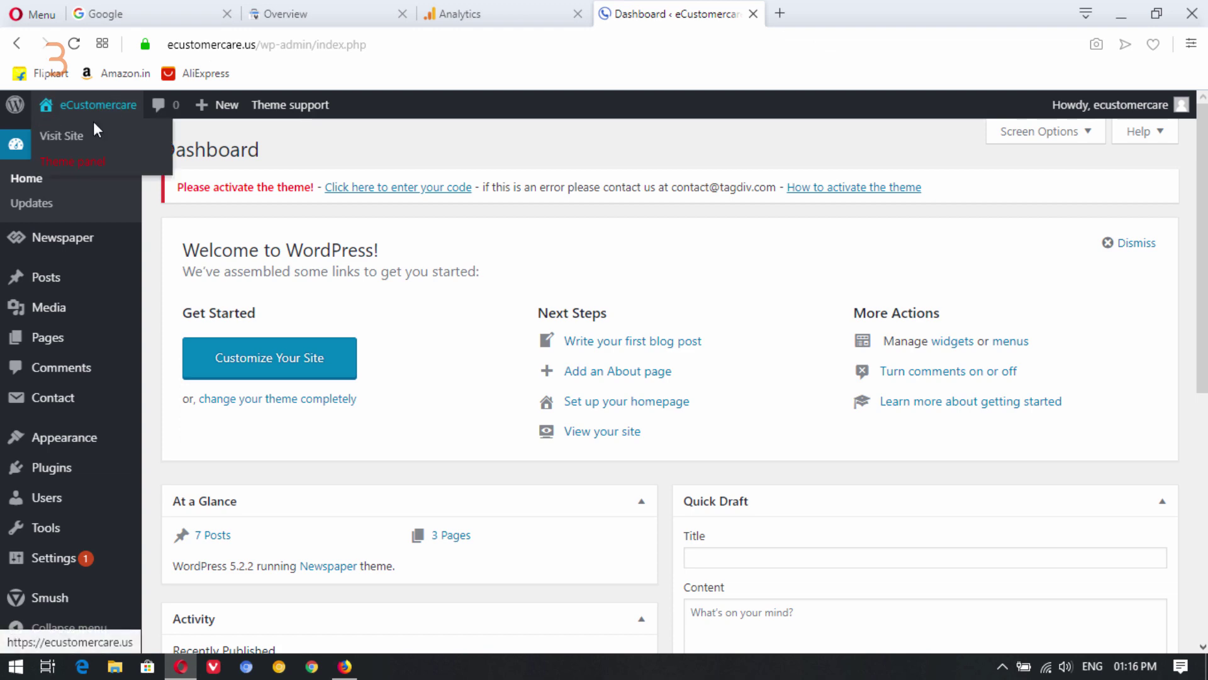
right_click(79, 140)
click(121, 154)
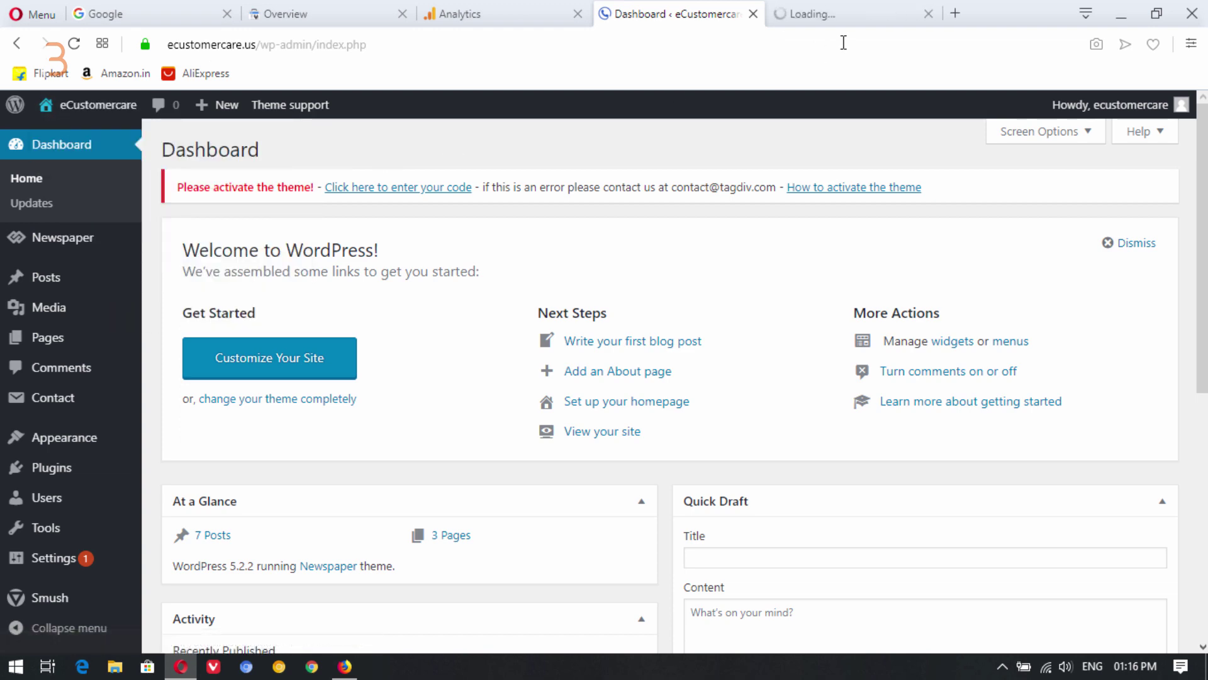
click(844, 12)
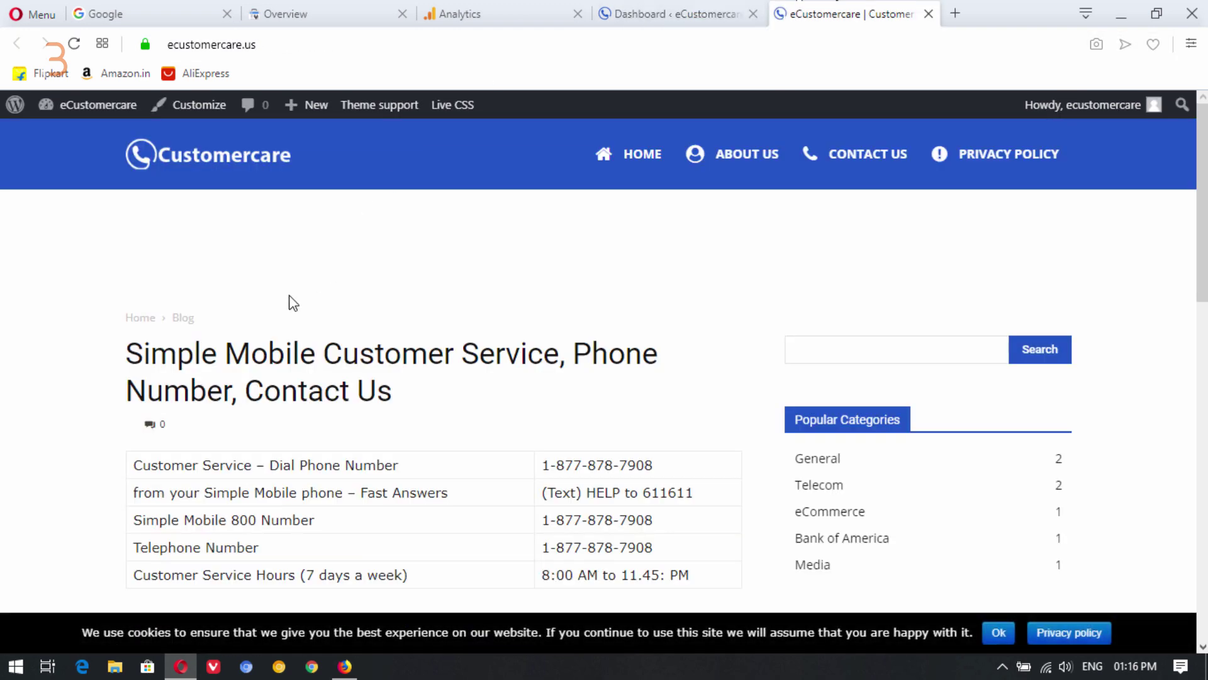
scroll(285, 318, down, 7)
scroll(284, 318, up, 7)
Check the site's open Google Search Console and Analytics pages and return to the WordPress dashboard.
click(629, 9)
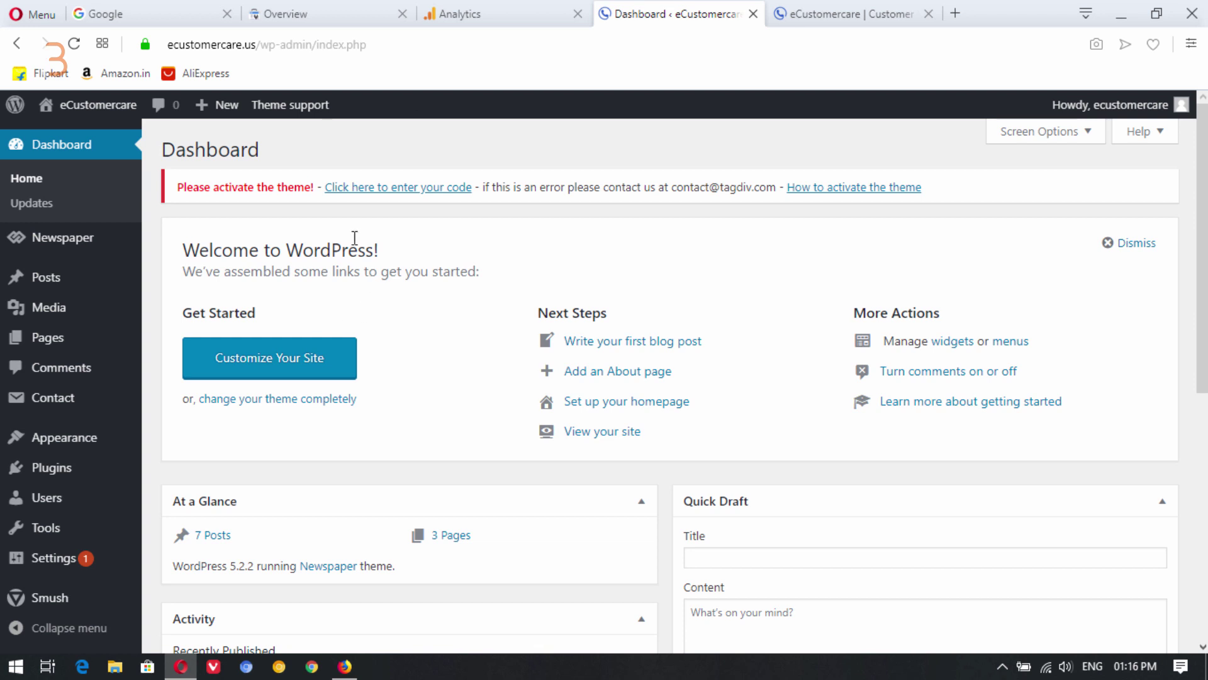
click(321, 8)
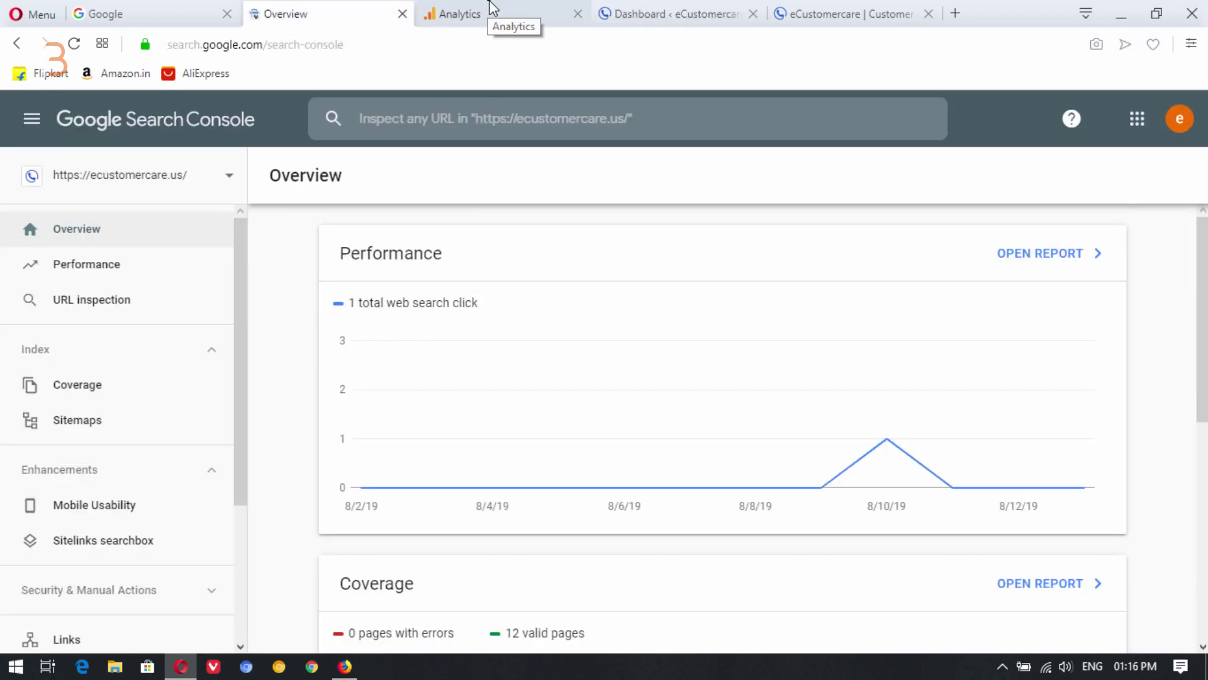
click(491, 9)
click(722, 6)
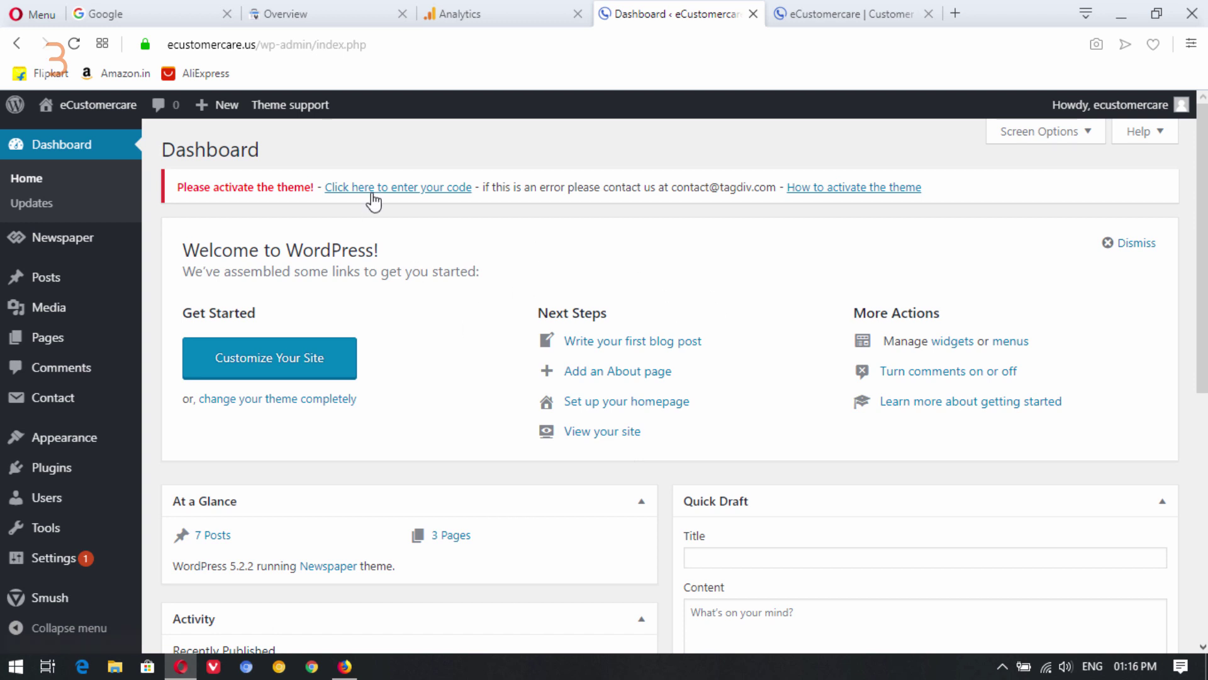
Find the SEOPress plugin by searching new WordPress plugins for "seopress", and install and activate it.
mouse_move(121, 488)
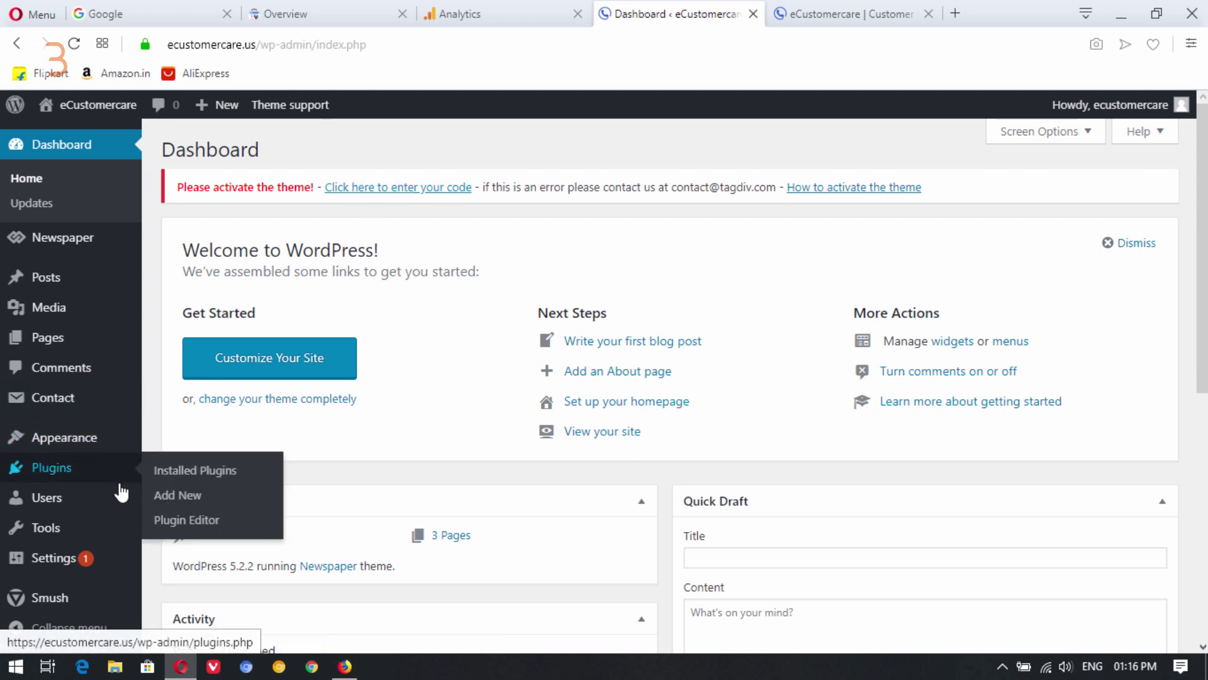
click(188, 497)
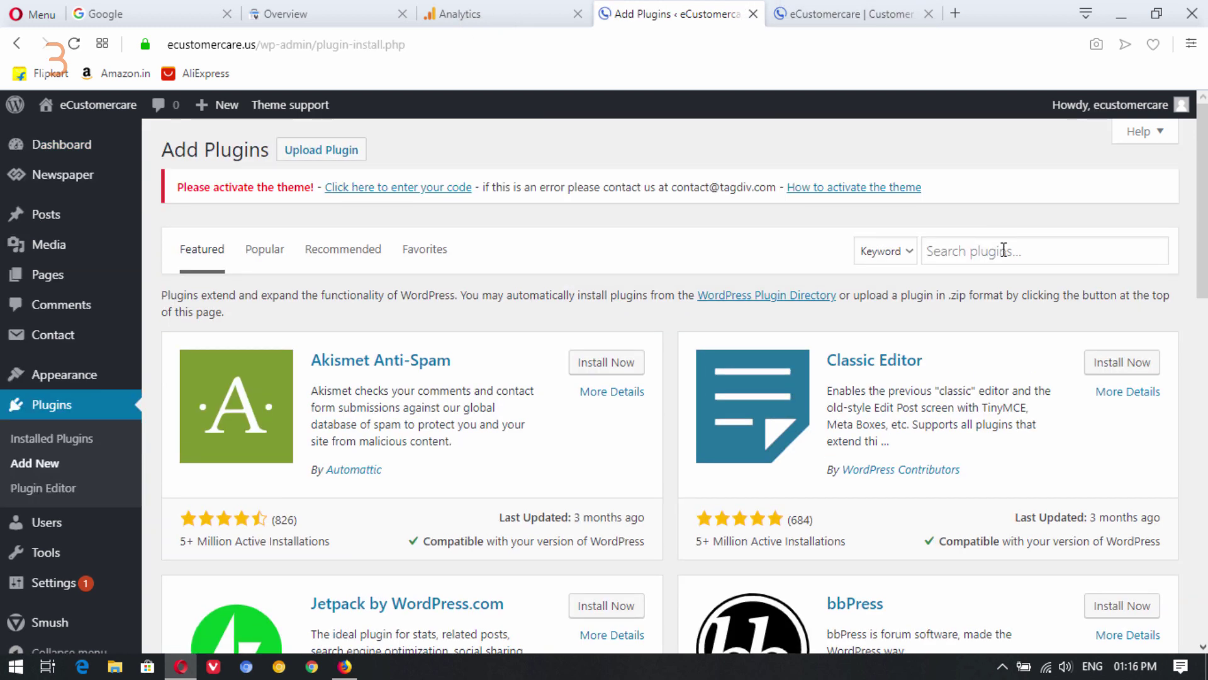
click(1004, 249)
text(s)
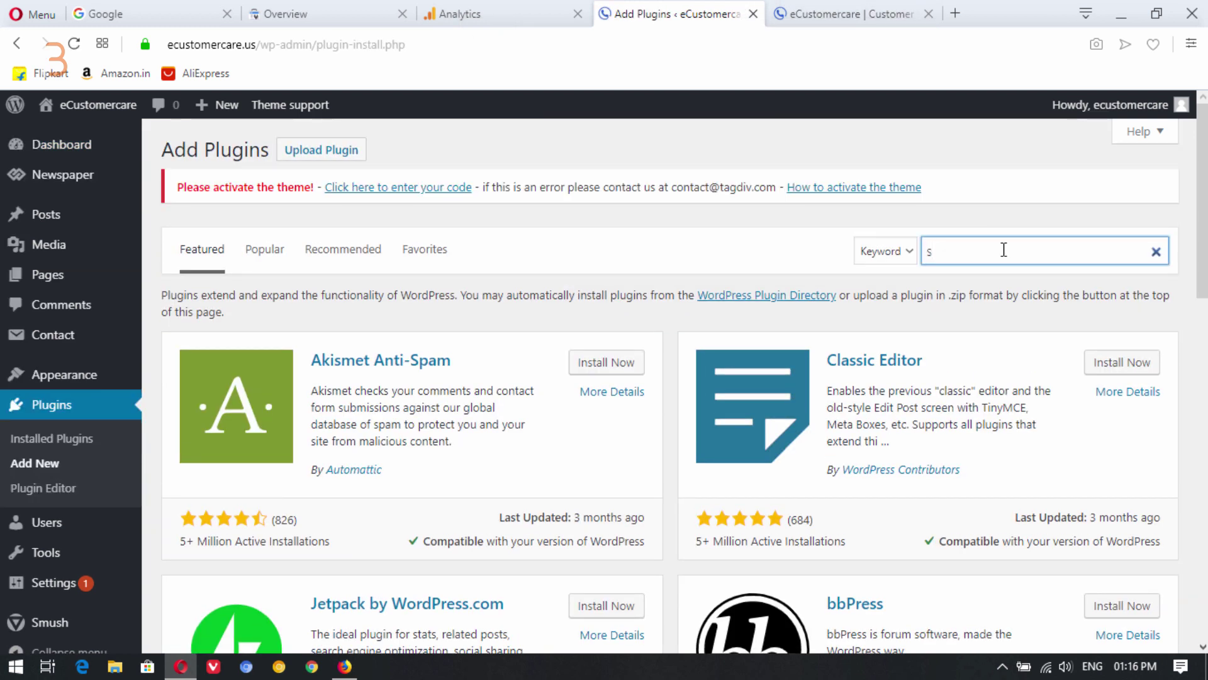
text(eopress)
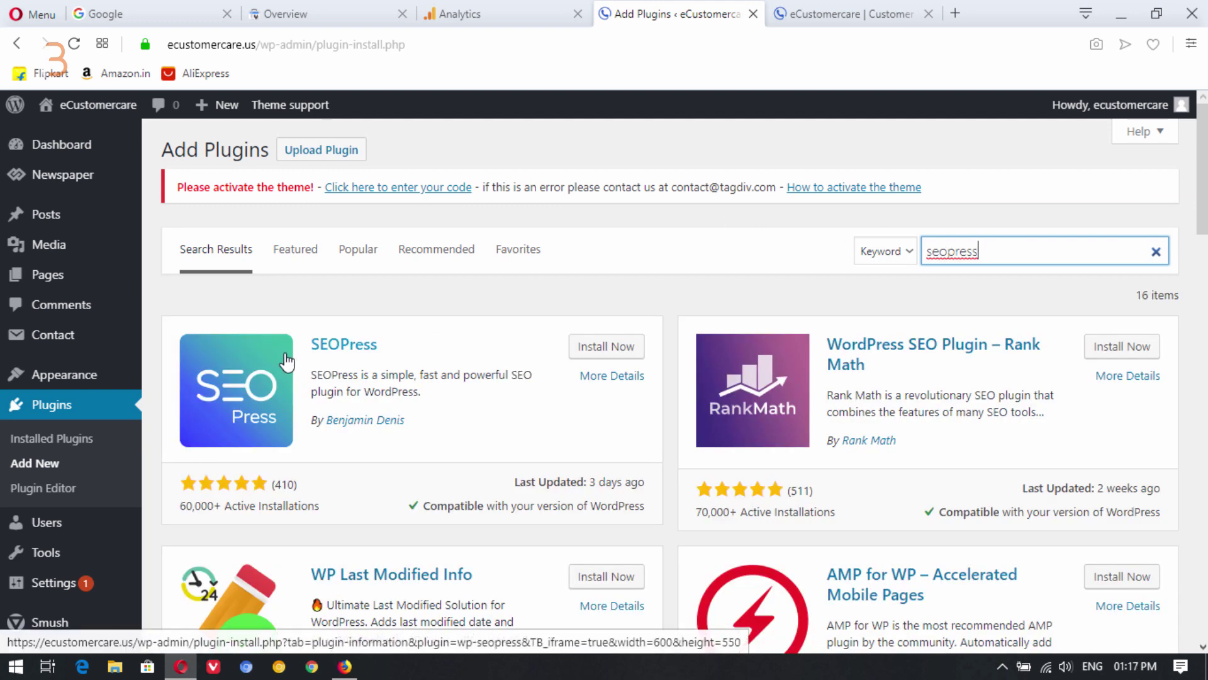
click(617, 347)
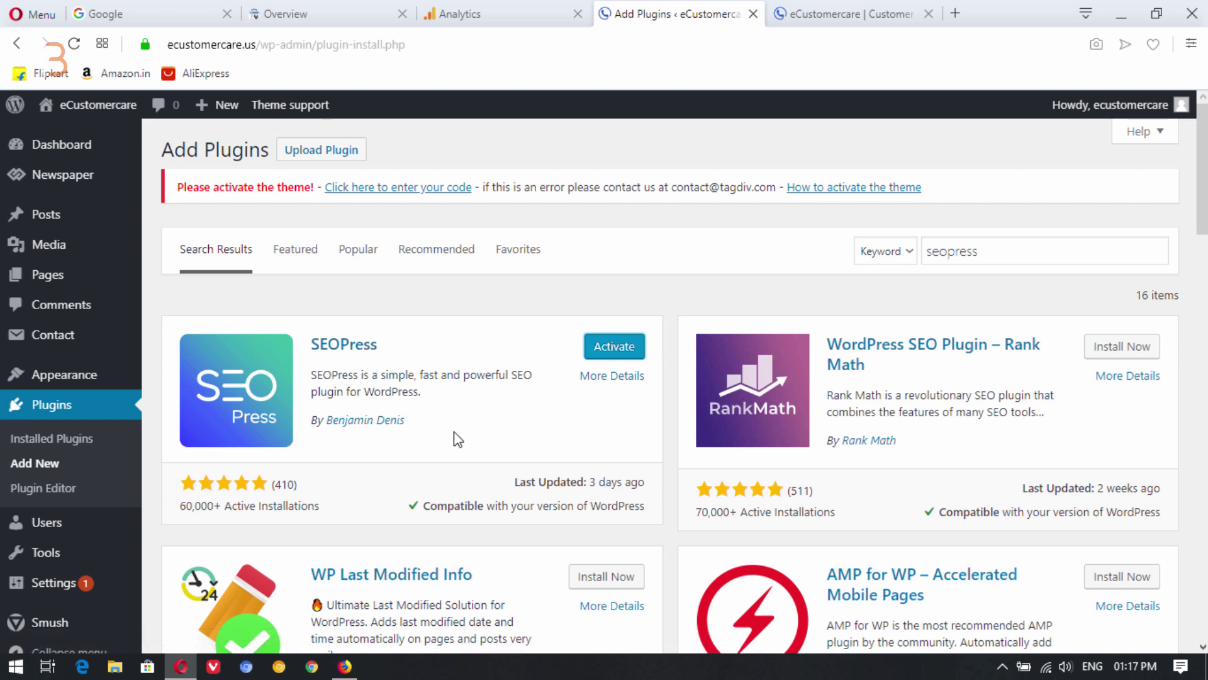
click(622, 354)
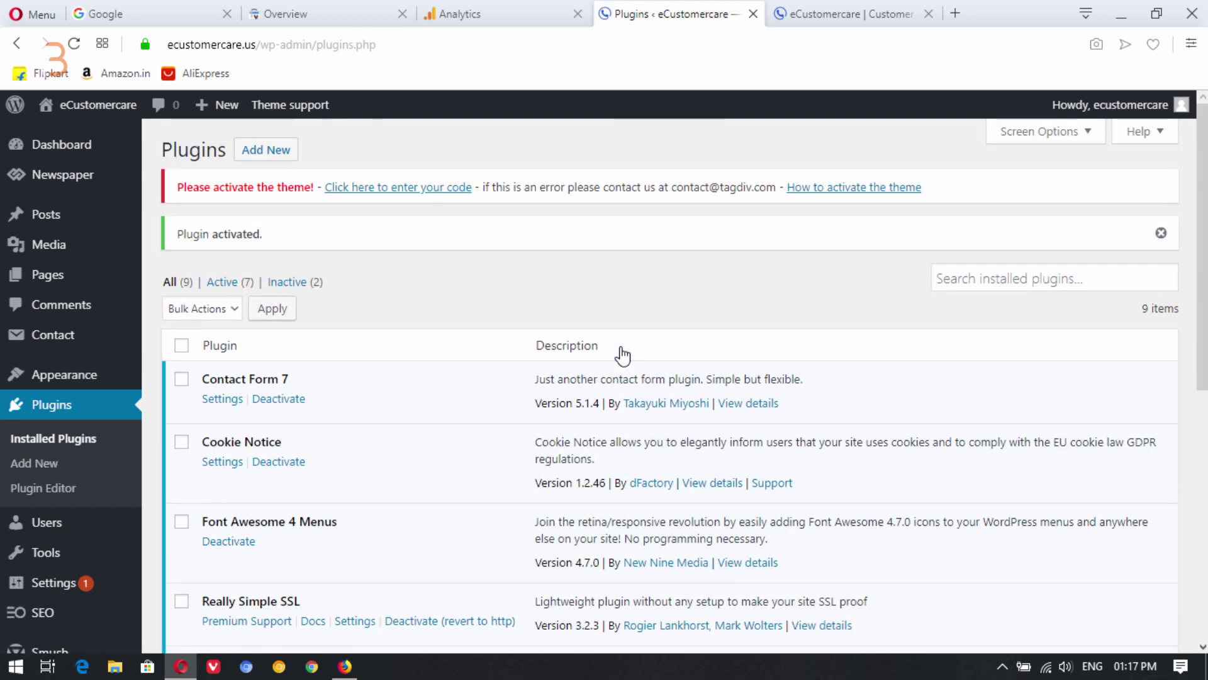
Open the SEOPress dashboard and review the entries in its Notifications Center.
scroll(390, 390, down, 5)
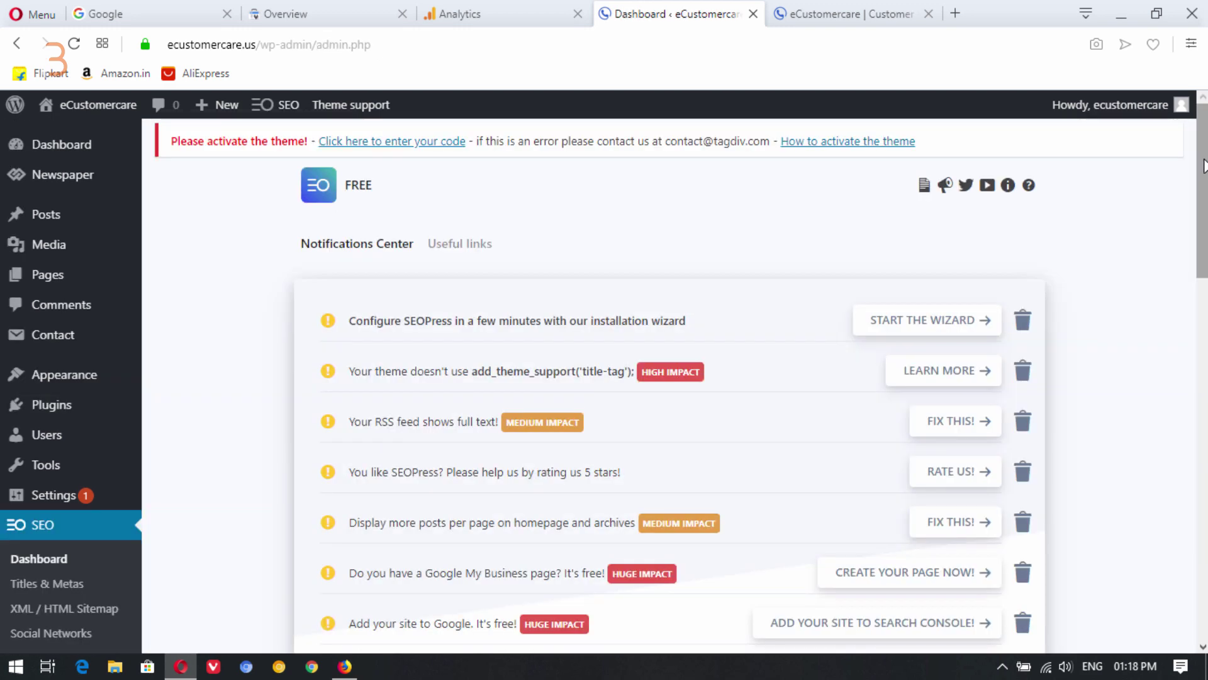
drag(1203, 174, 1204, 223)
scroll(483, 361, down, 1)
scroll(483, 361, up, 4)
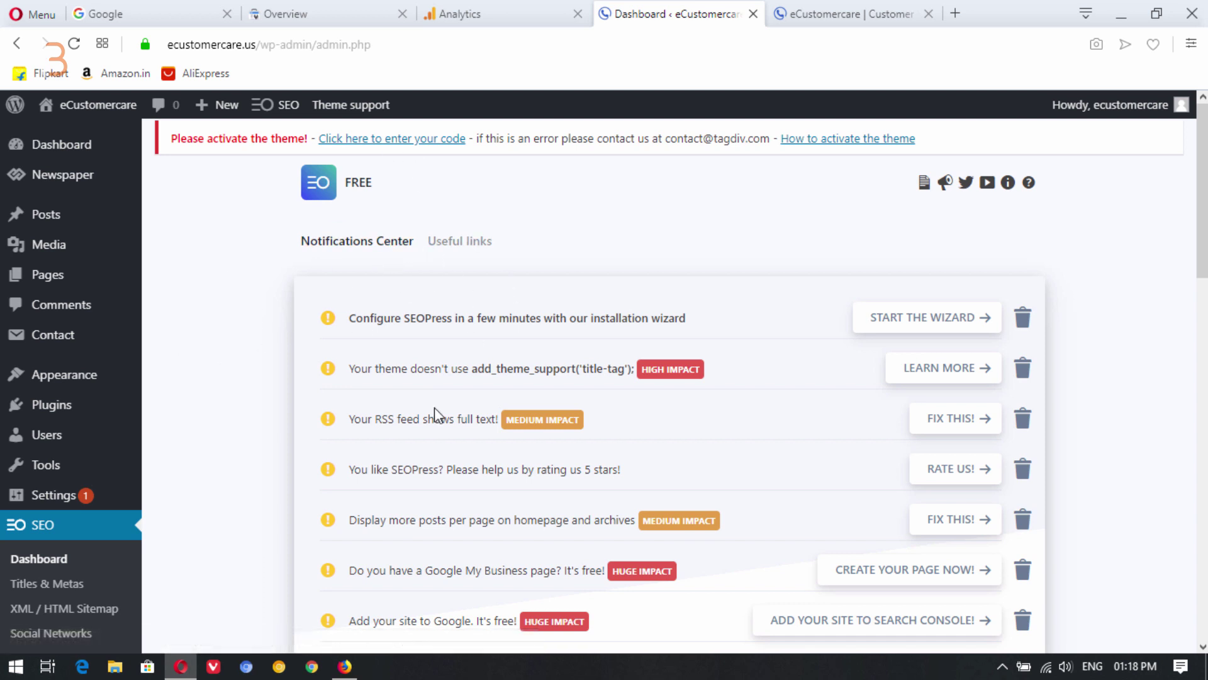
scroll(510, 400, down, 3)
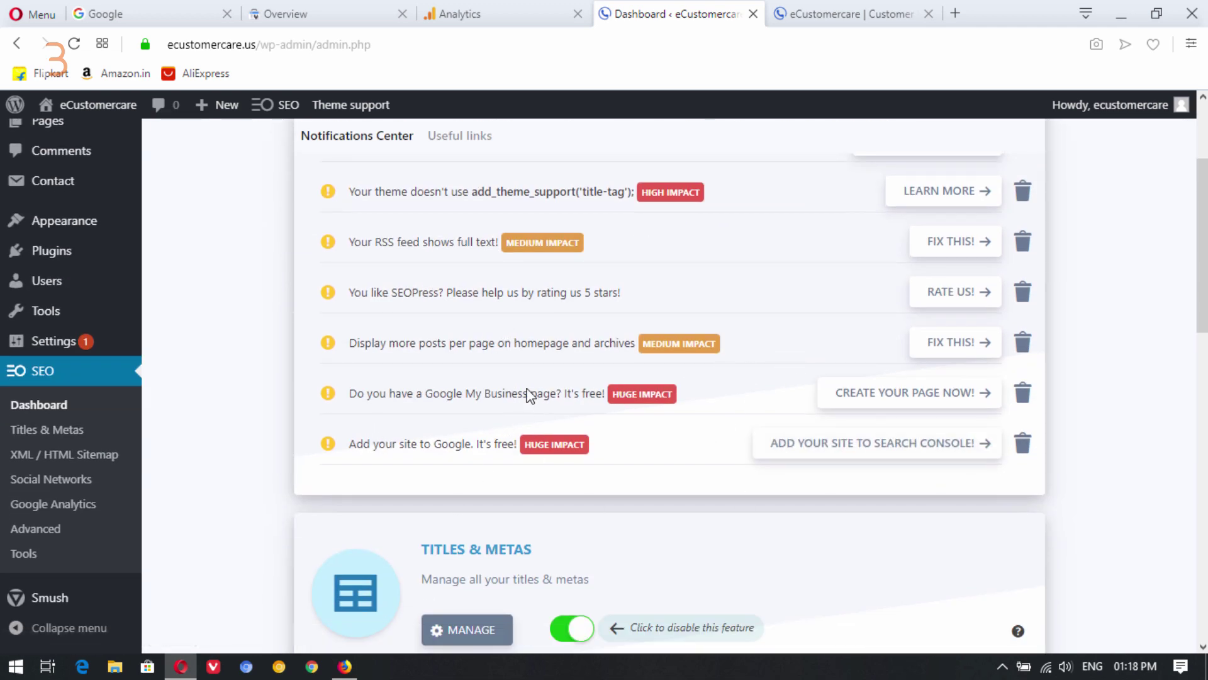
scroll(441, 277, up, 2)
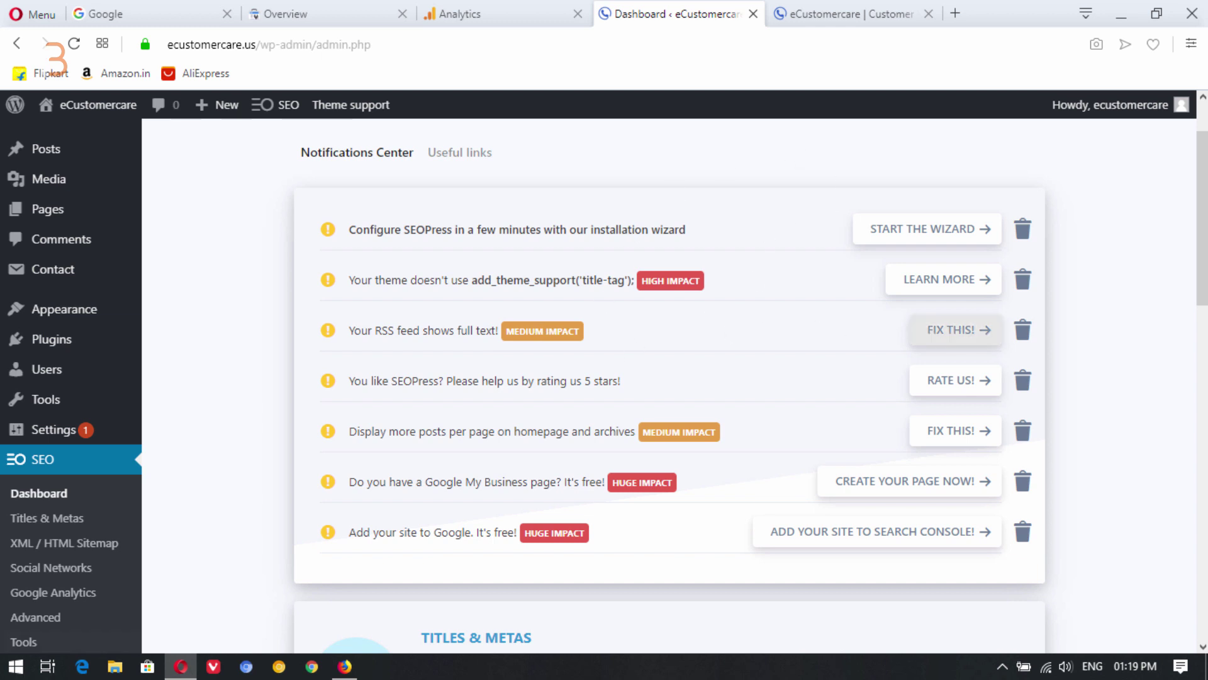
drag(1202, 154, 1202, 126)
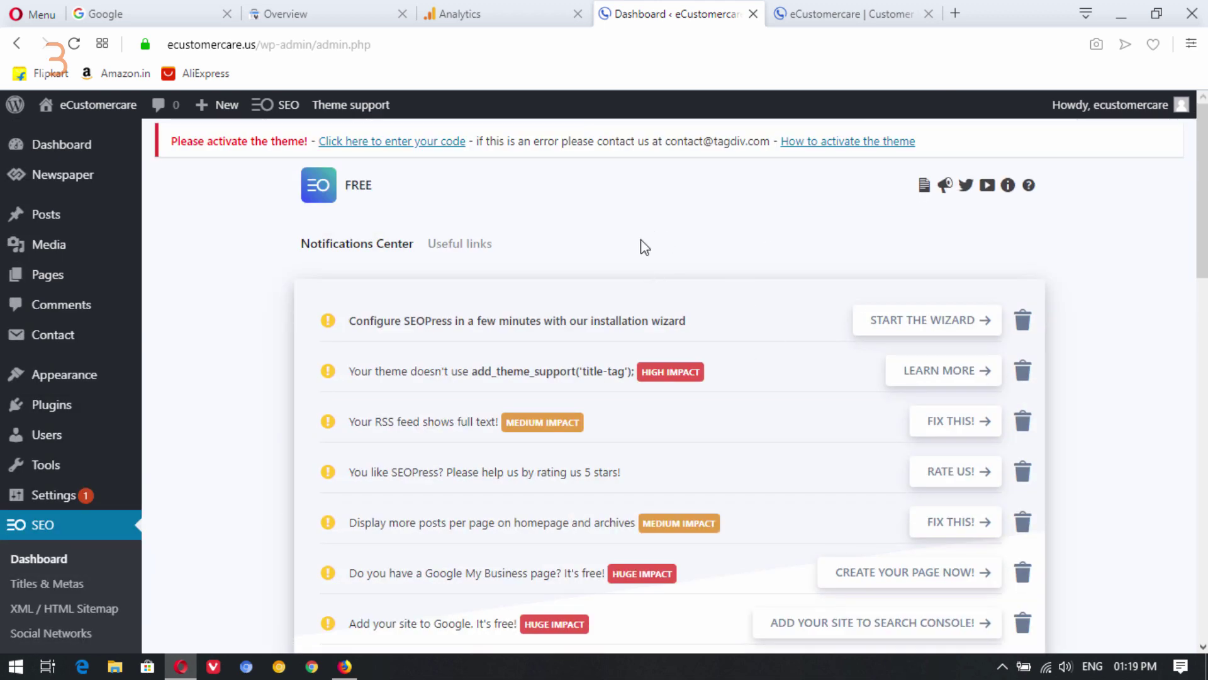
Start the SEOPress setup wizard and continue past the Import SEO settings stage without migrating any metadata.
click(911, 334)
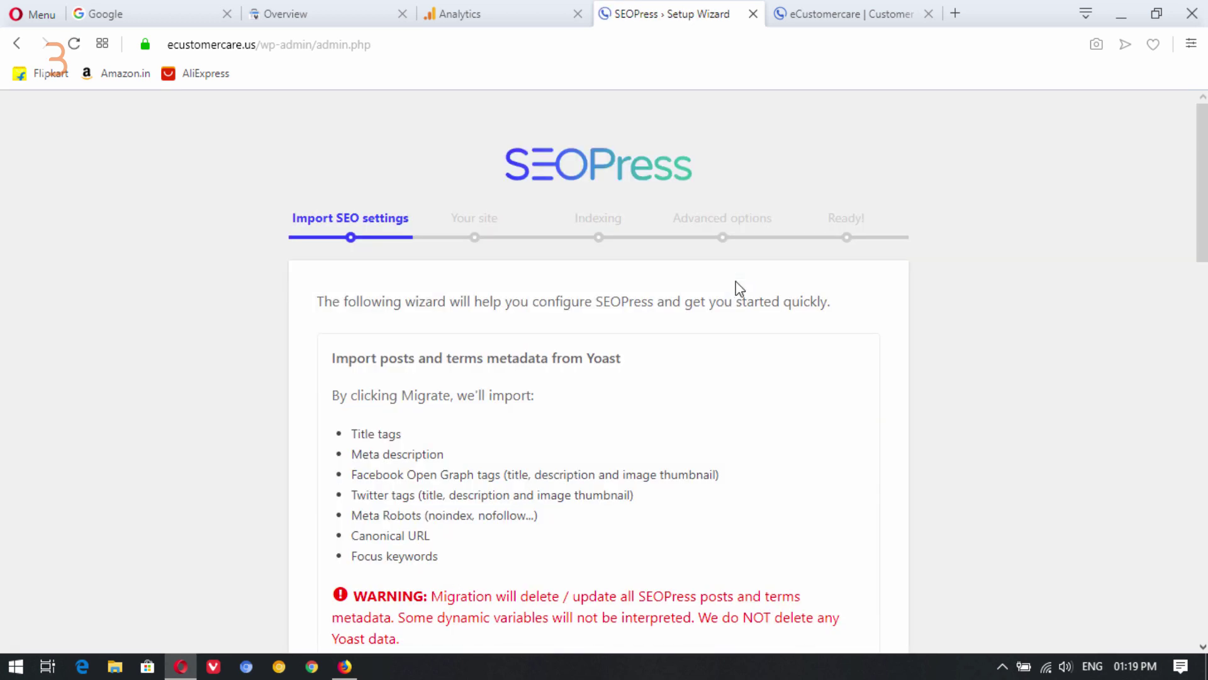
scroll(271, 324, down, 3)
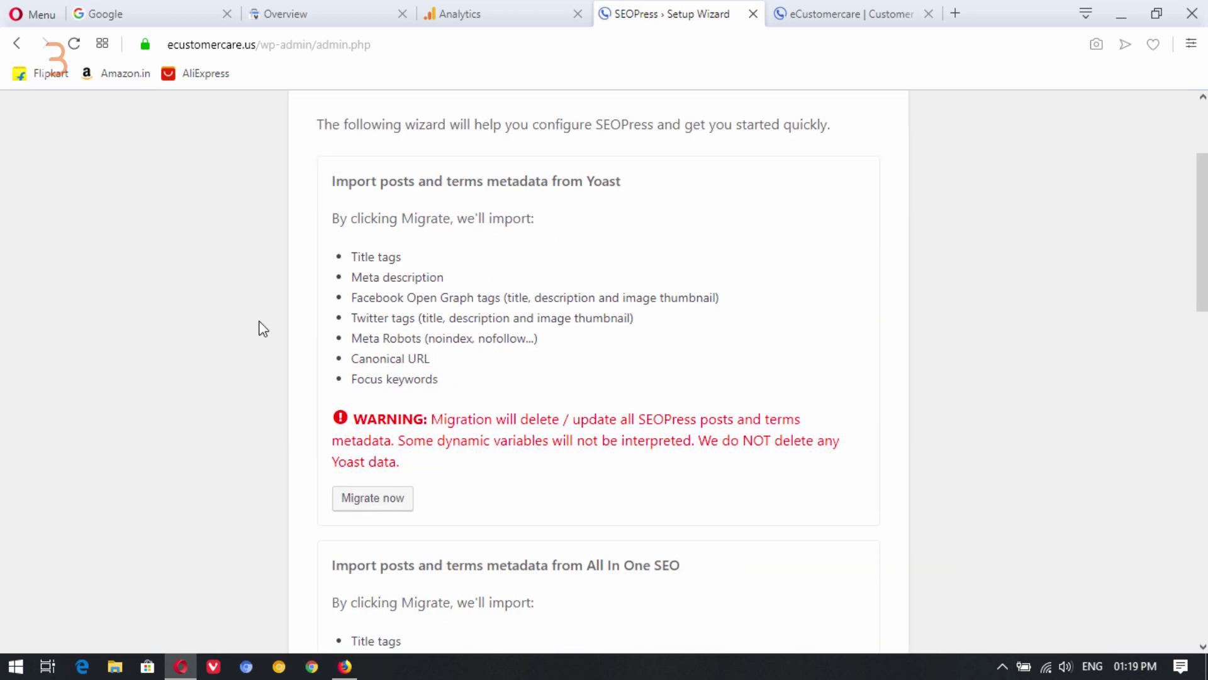
scroll(470, 400, up, 3)
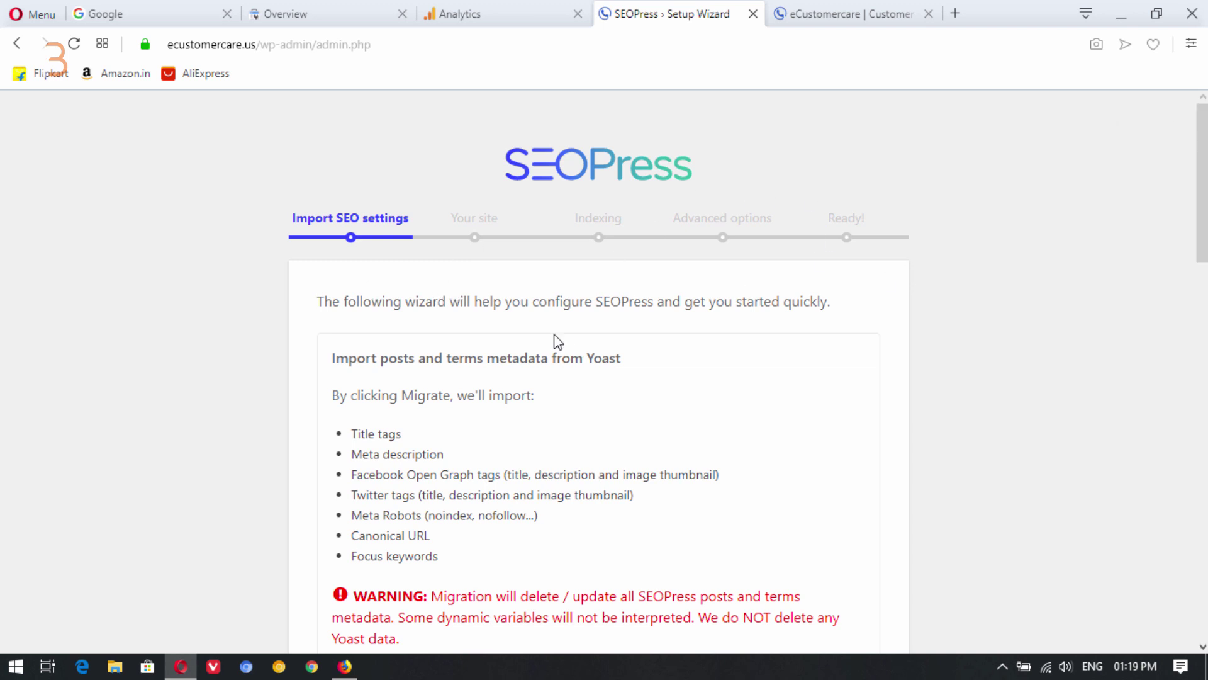
scroll(1202, 161, down, 10)
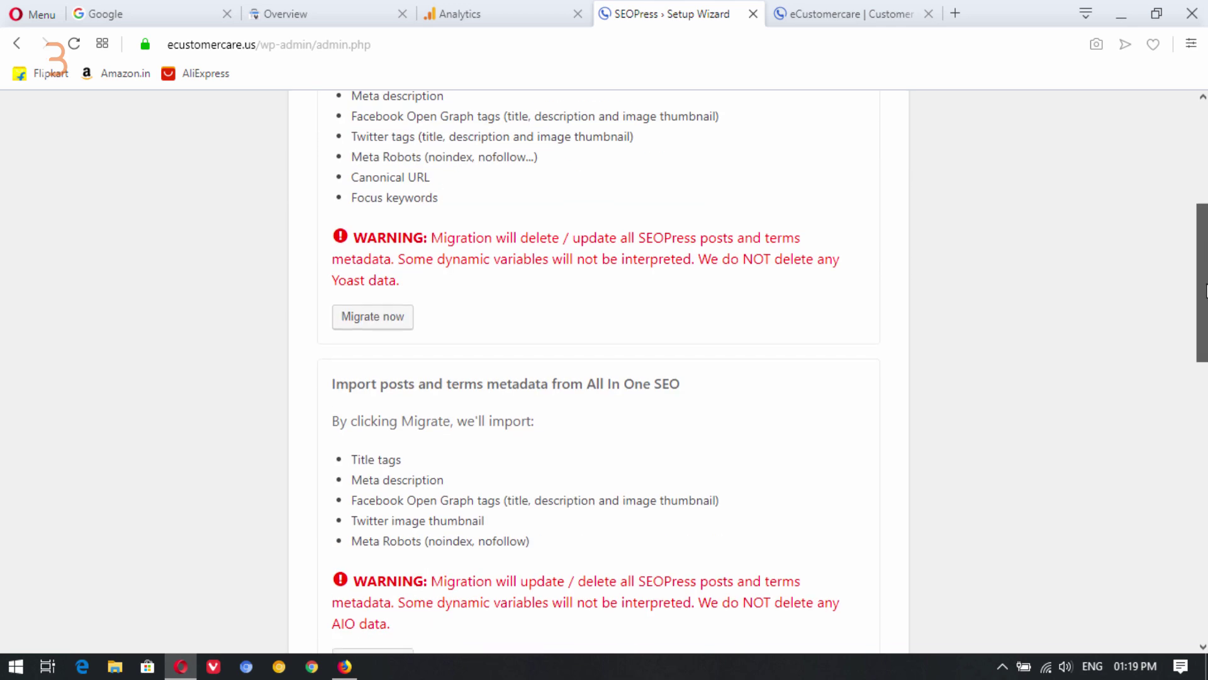
scroll(1202, 371, down, 10)
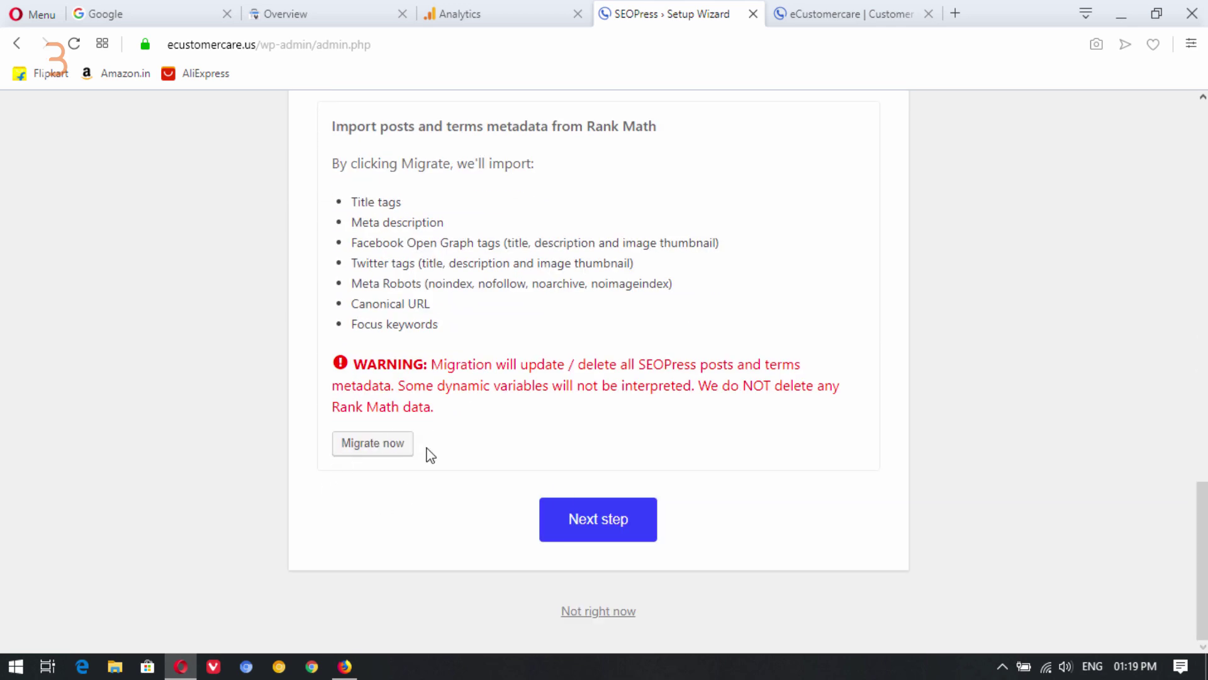
click(624, 538)
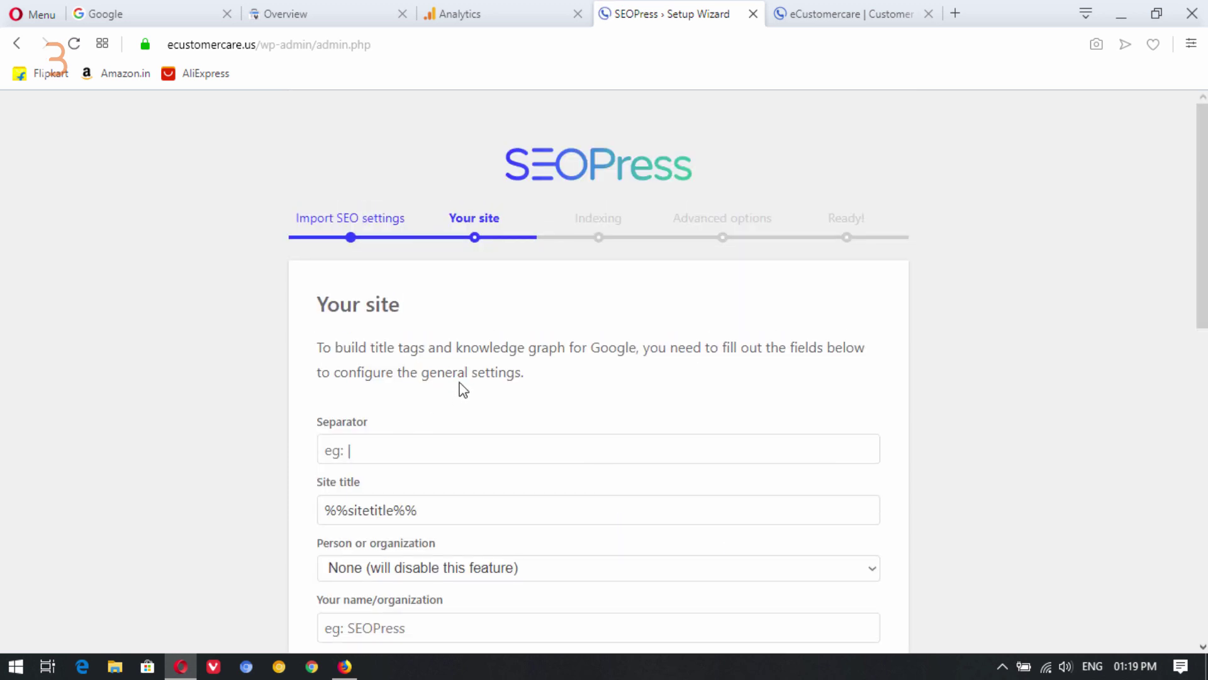
Set the separator to "|" in the wizard's Your site settings.
scroll(463, 391, down, 3)
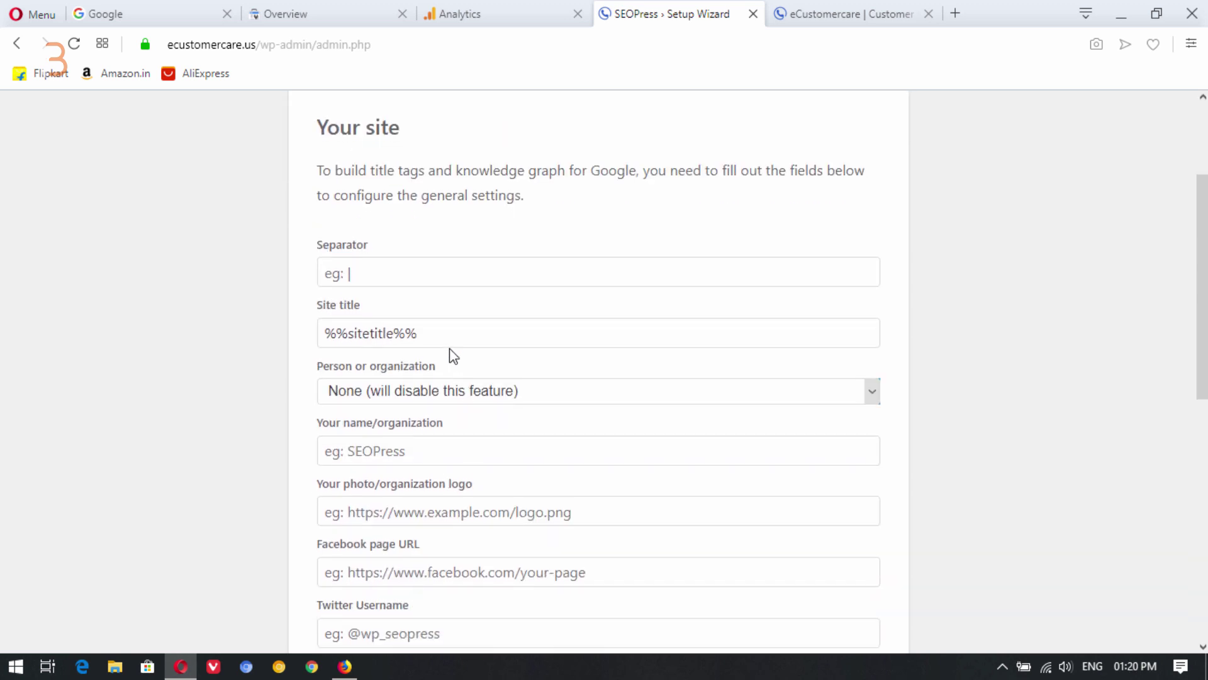
click(421, 266)
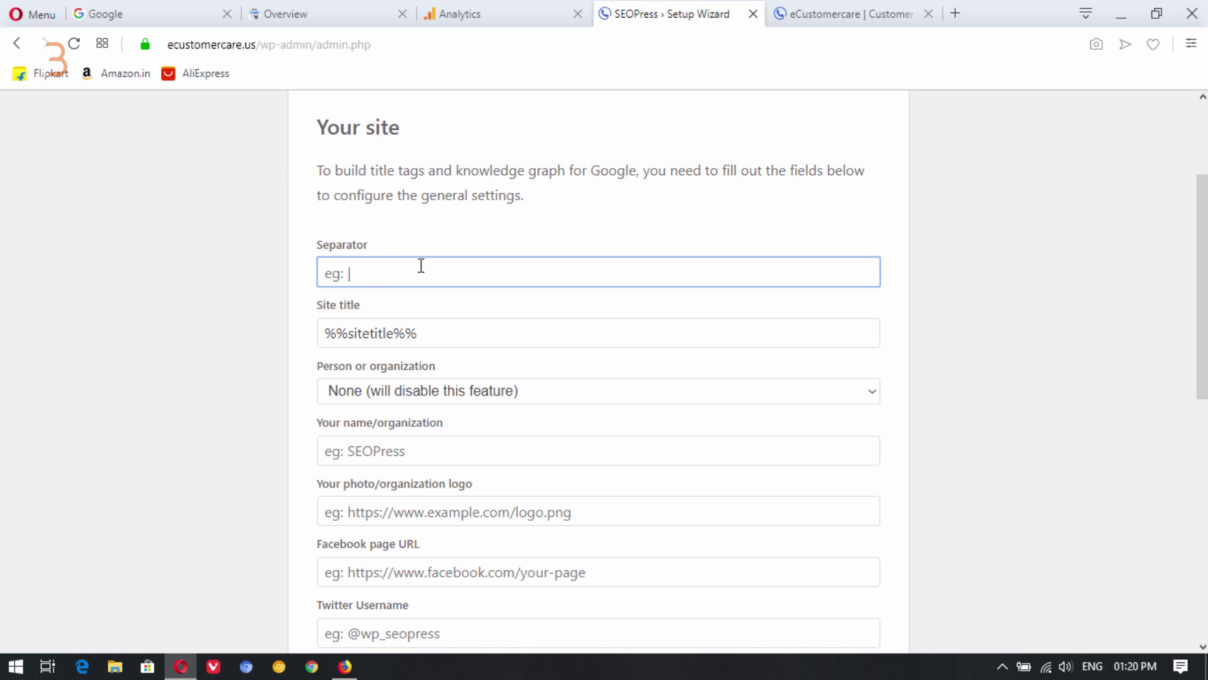
text(|)
scroll(386, 291, down, 1)
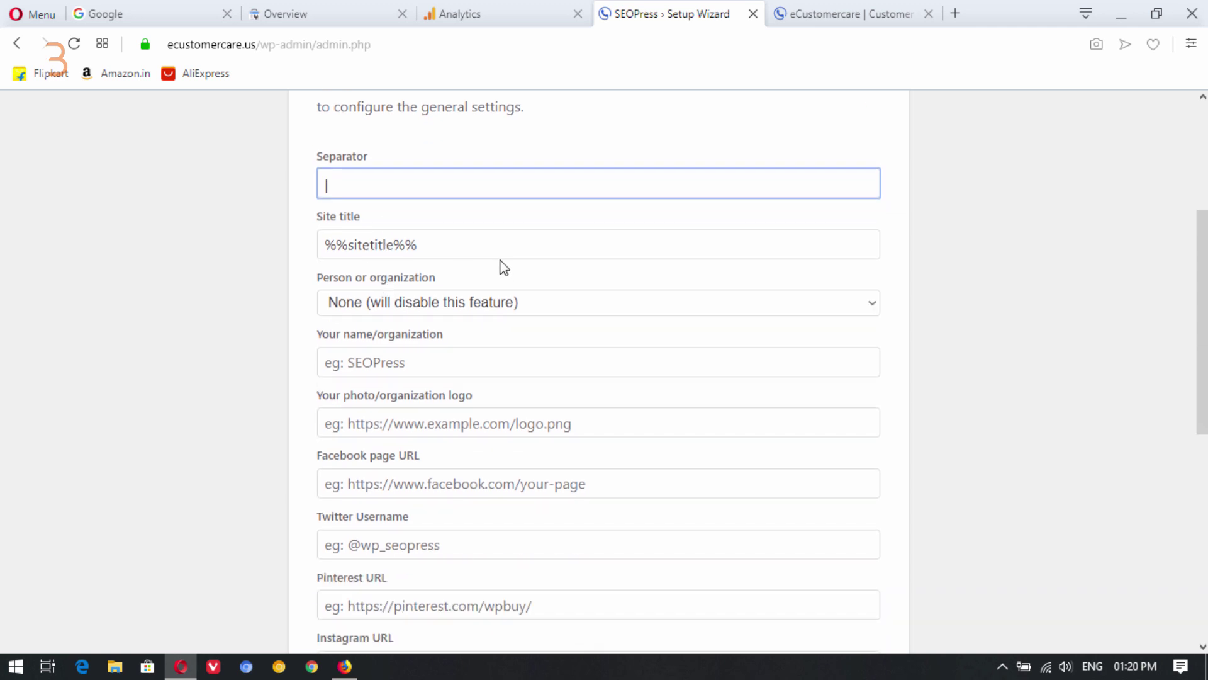
Leave the organization and social profile fields of the Your site stage empty and continue to the Indexing stage.
scroll(289, 299, down, 2)
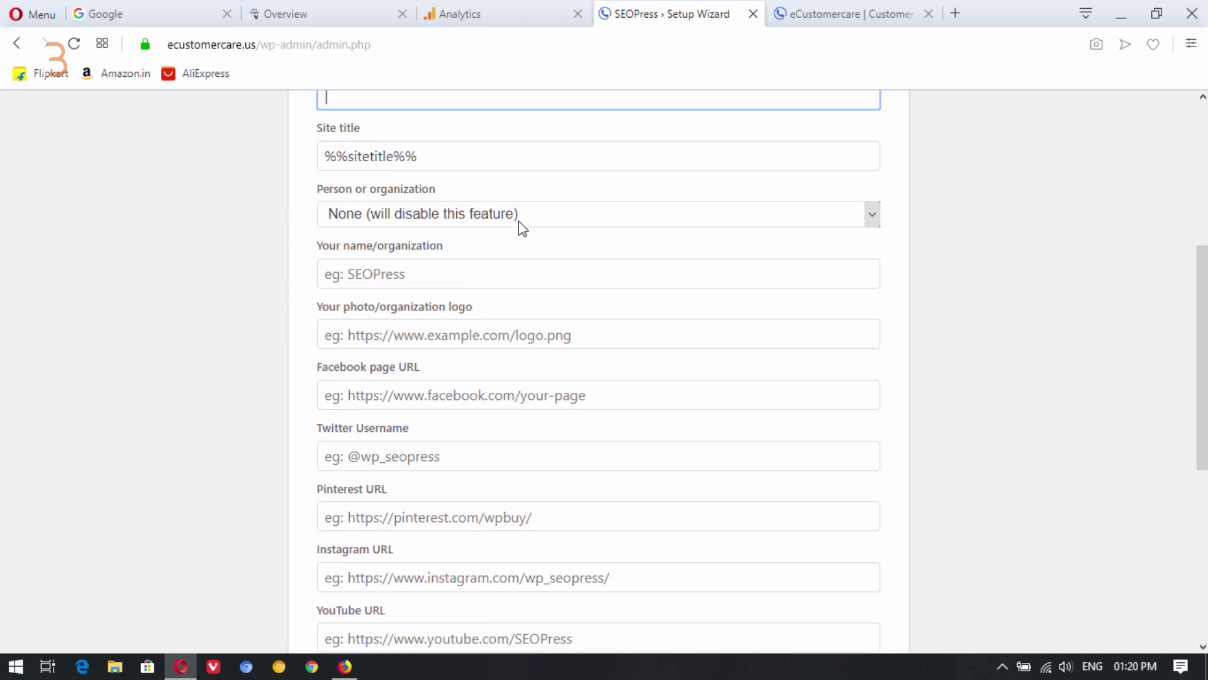
click(448, 272)
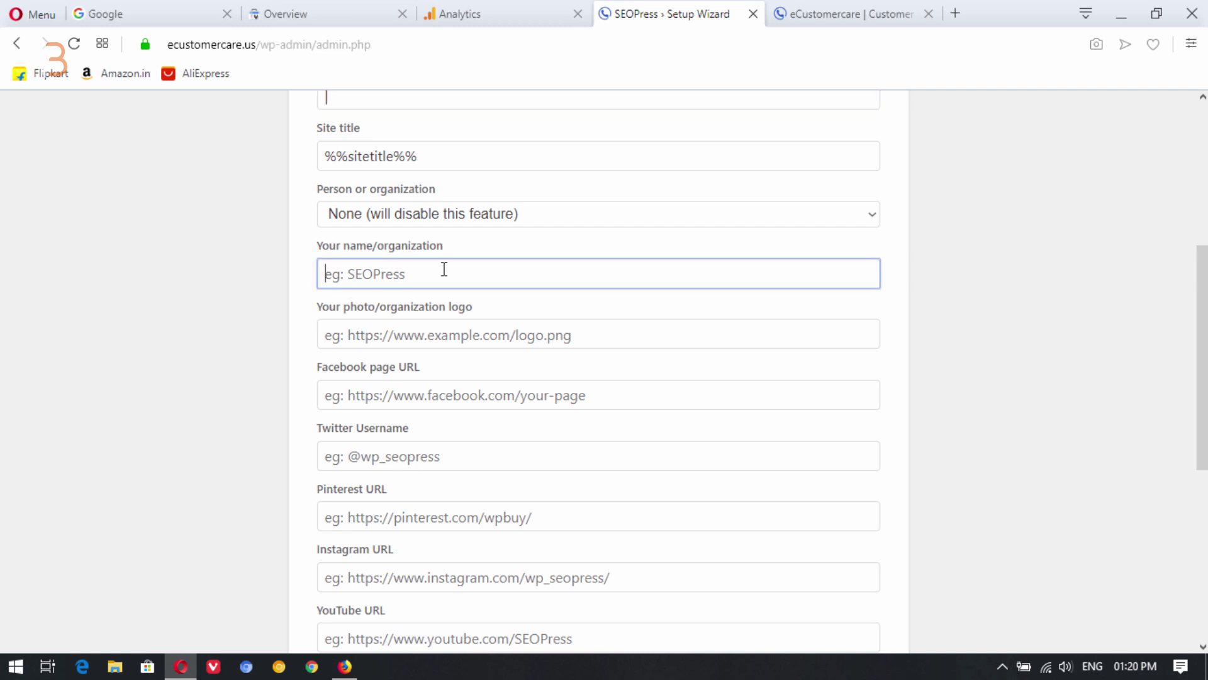
click(575, 333)
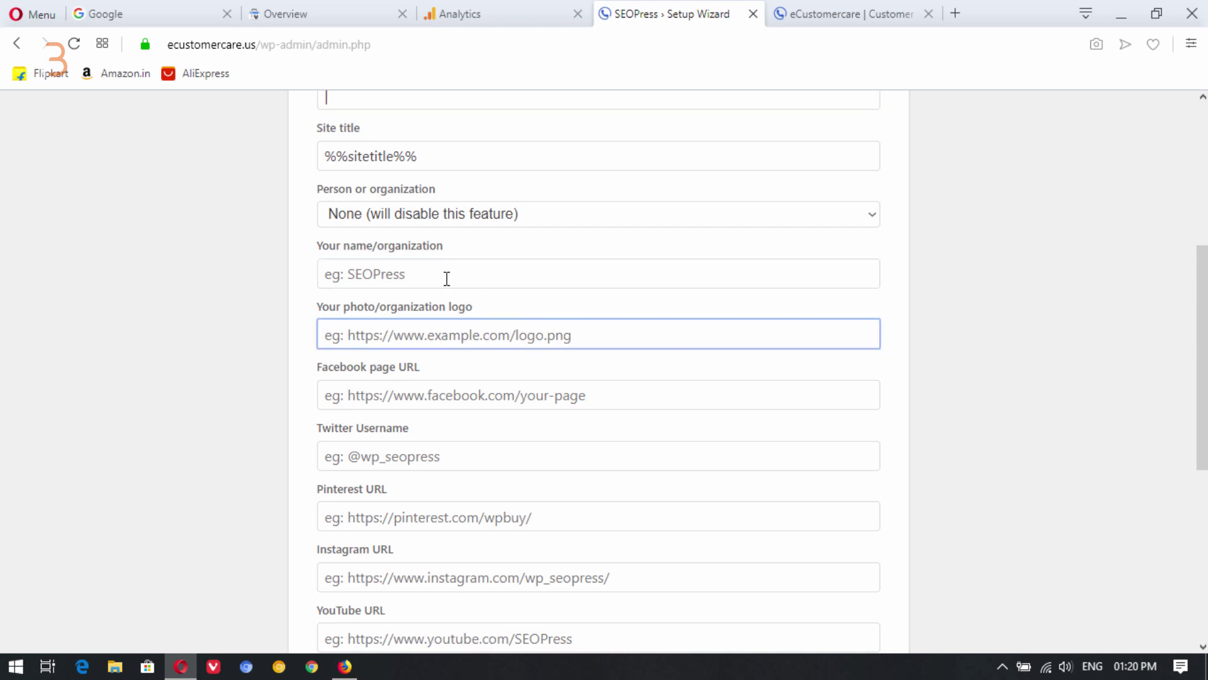
scroll(410, 353, down, 1)
scroll(325, 411, down, 2)
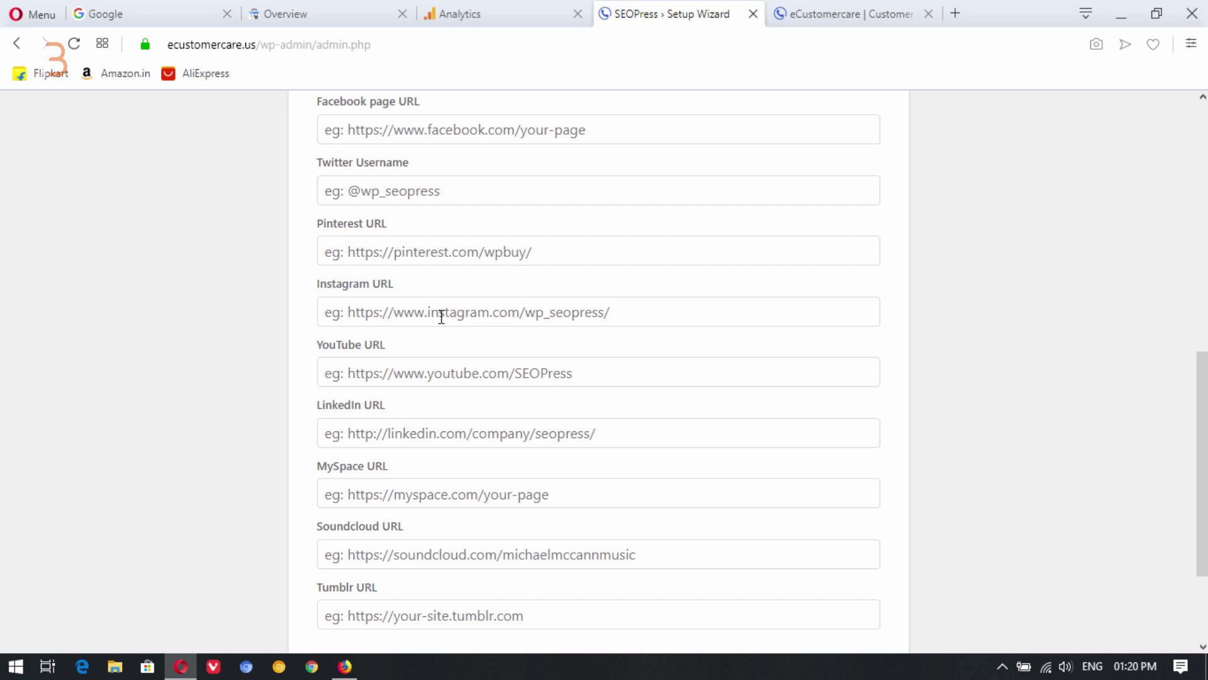
scroll(446, 370, down, 2)
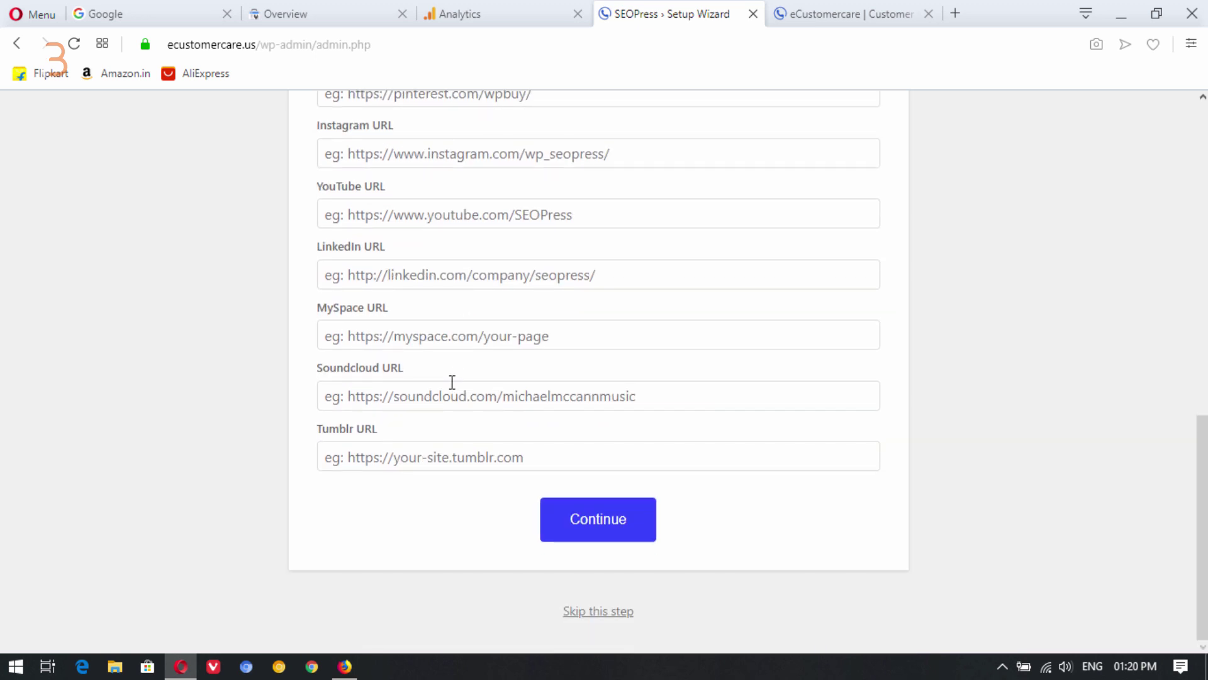
scroll(451, 385, up, 2)
scroll(450, 383, up, 4)
scroll(469, 607, down, 6)
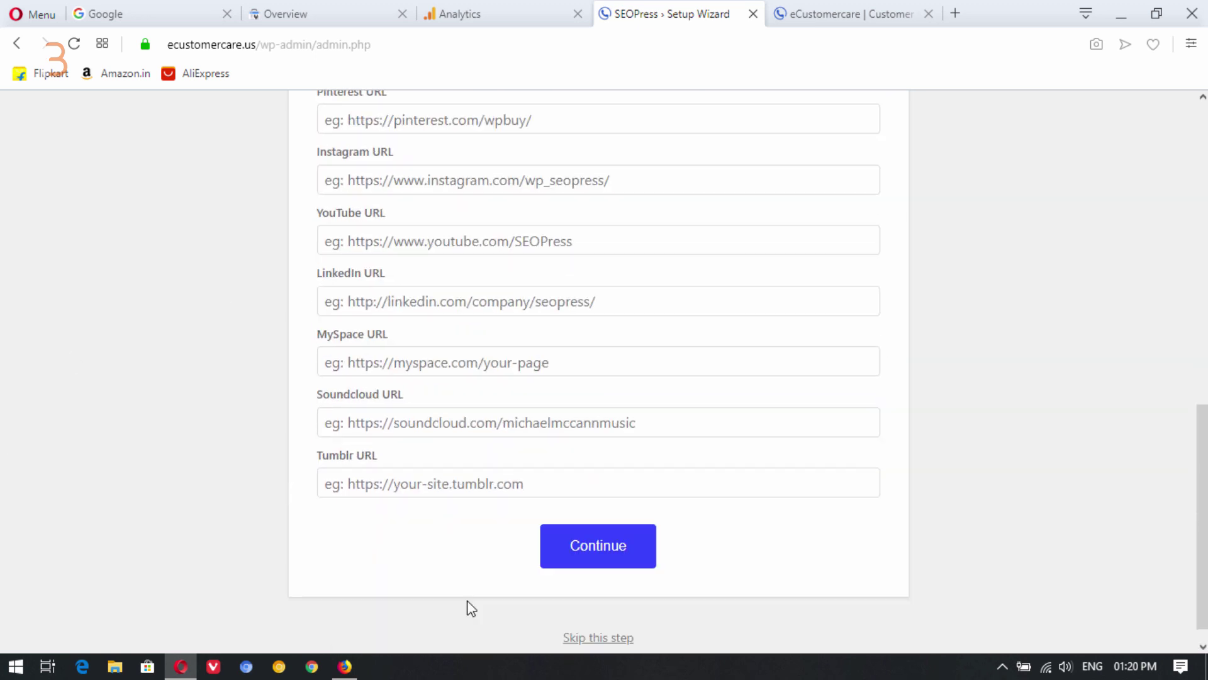
click(598, 531)
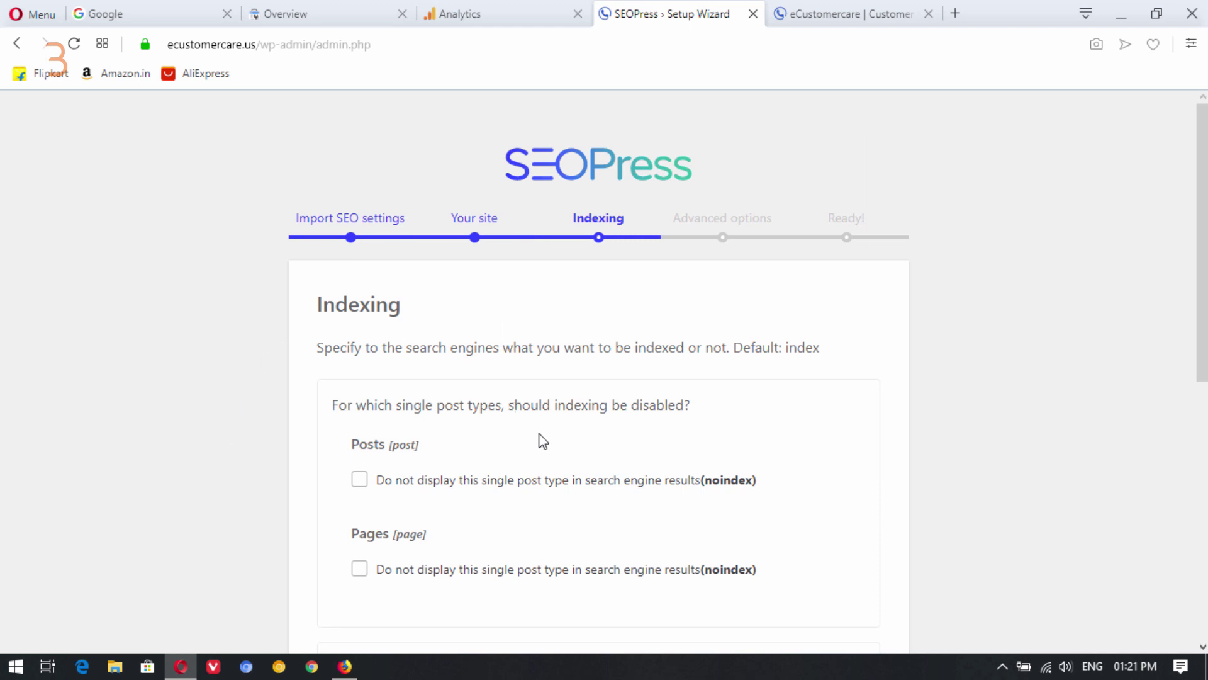
Review the Indexing options and continue without setting noindex for any post type or taxonomy archive.
scroll(502, 445, down, 3)
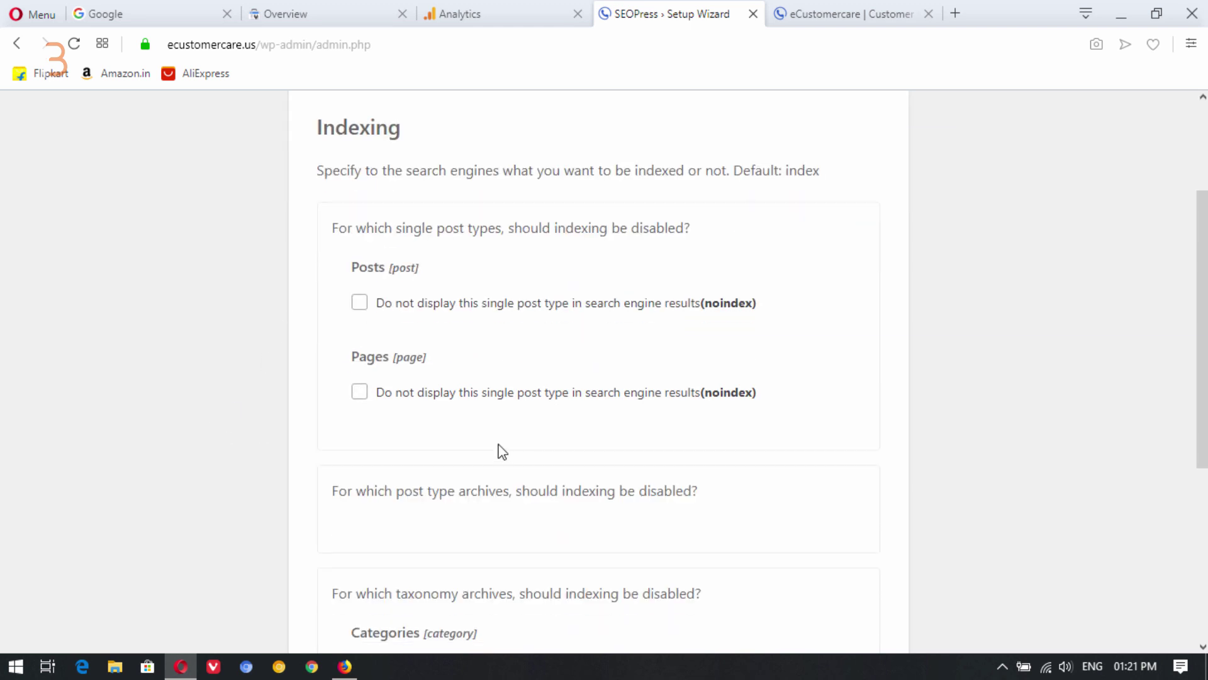
scroll(478, 441, down, 6)
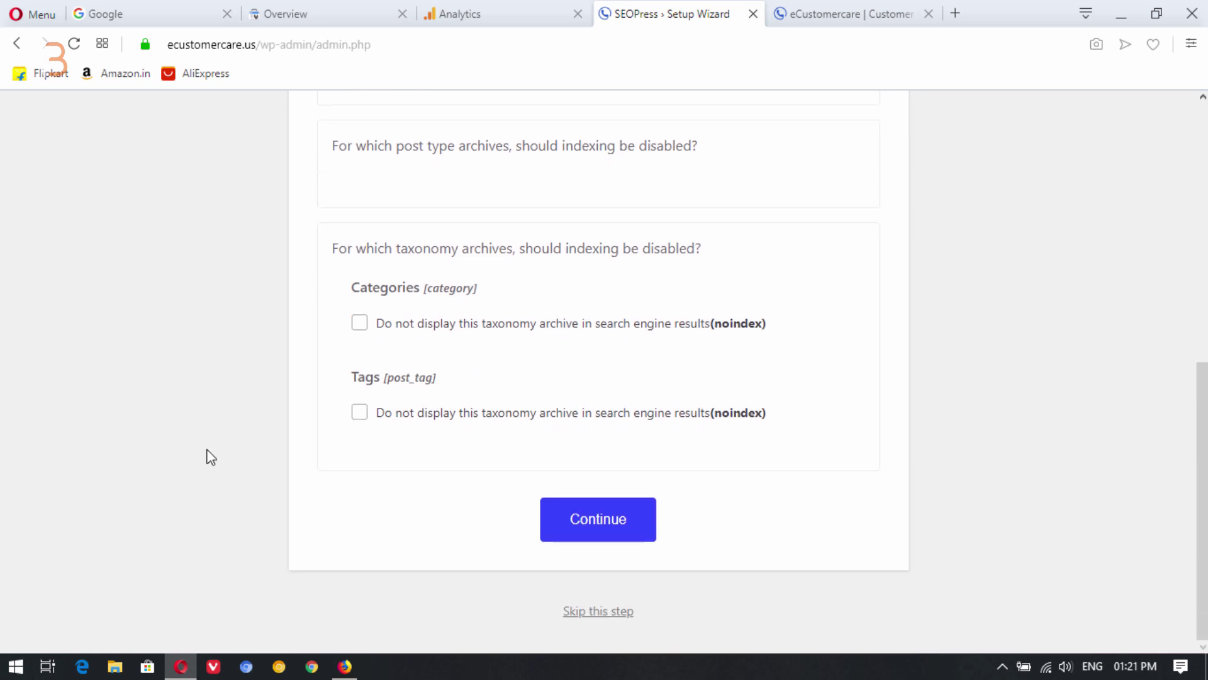
scroll(198, 448, up, 7)
scroll(202, 445, up, 2)
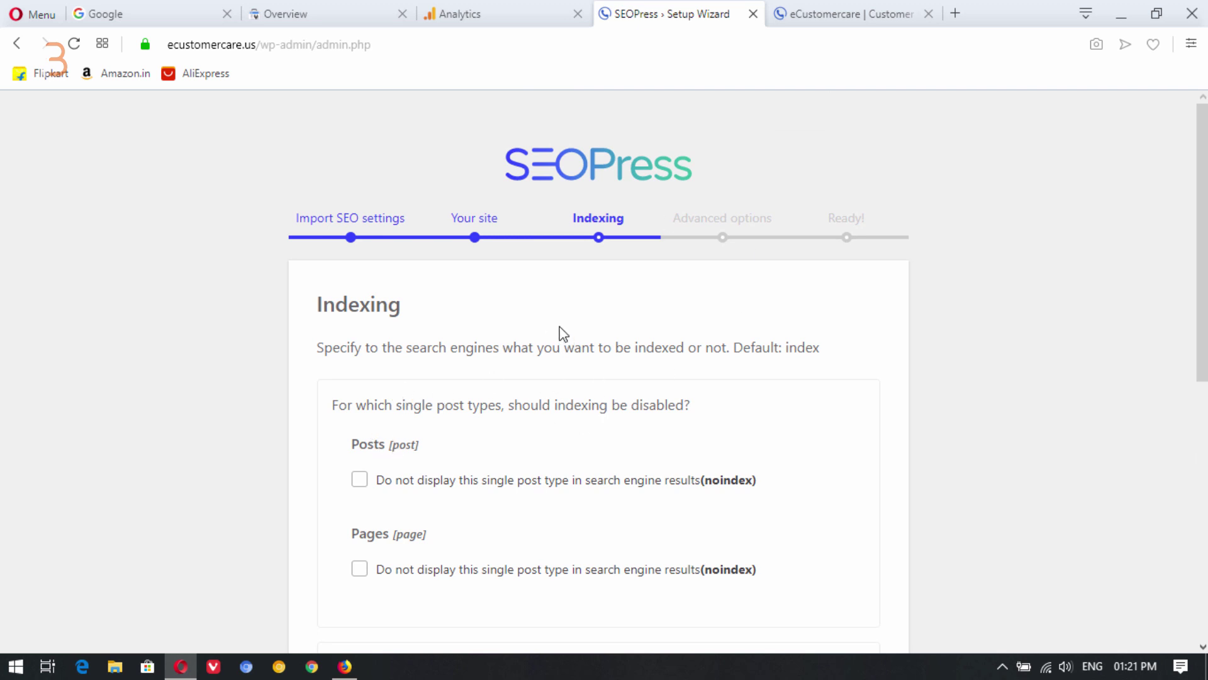
scroll(549, 330, down, 1)
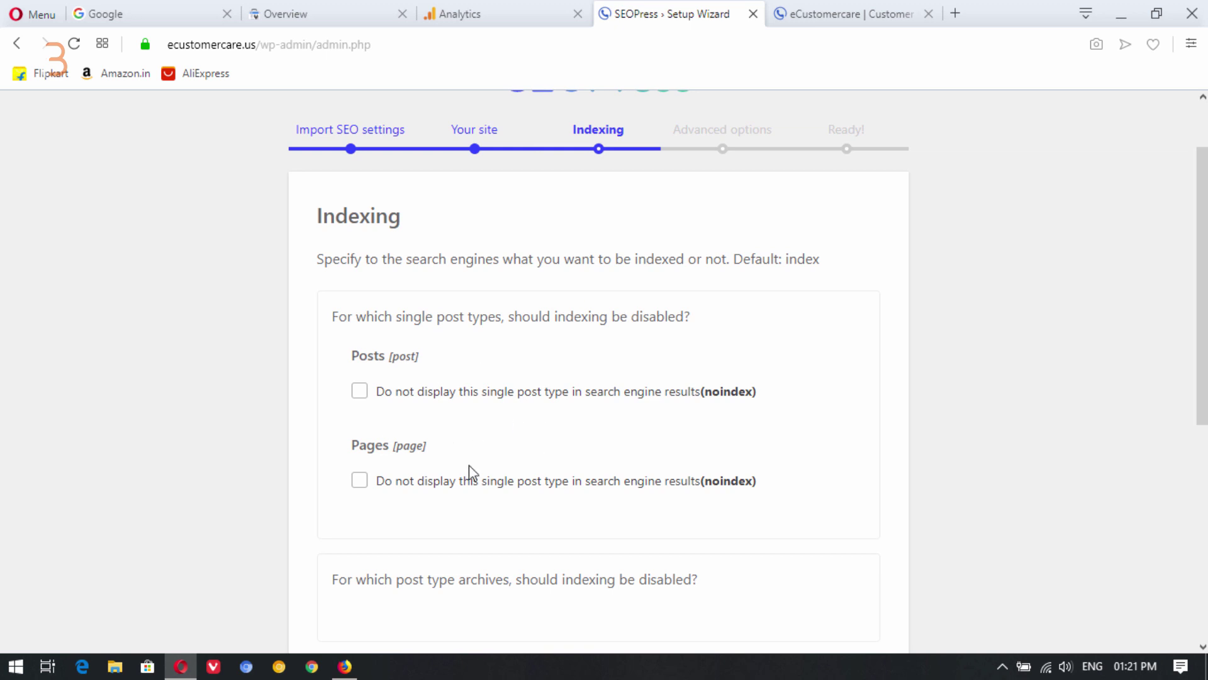
scroll(517, 318, down, 4)
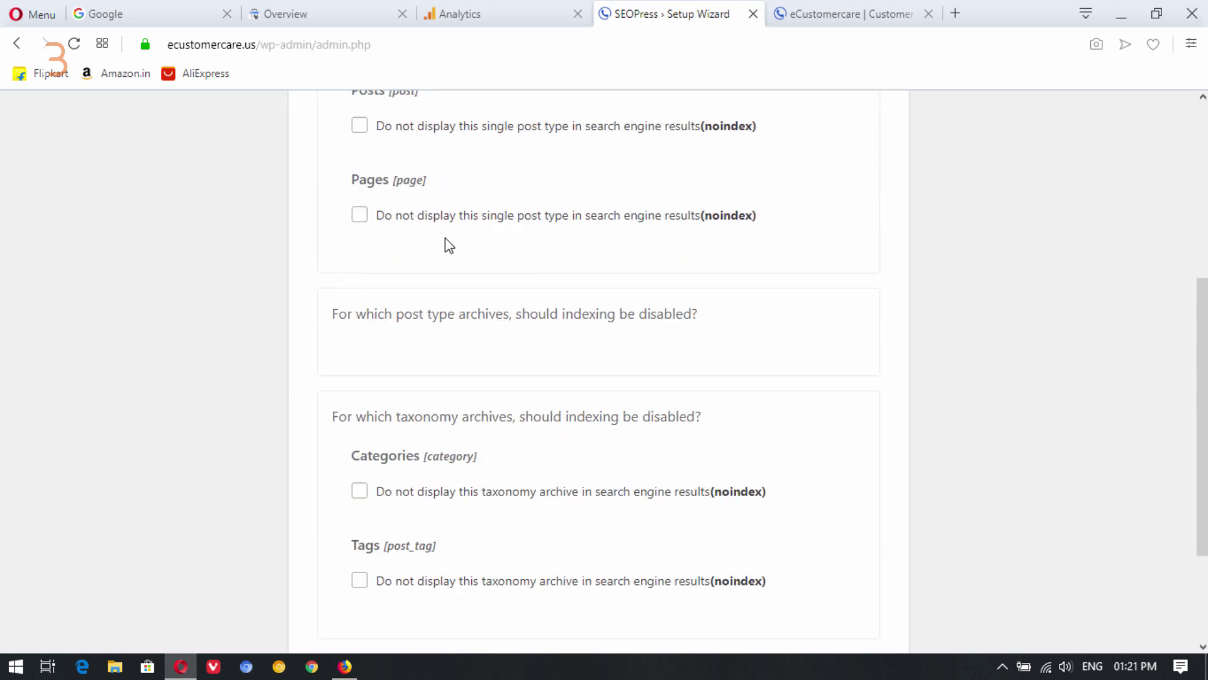
scroll(453, 271, up, 5)
scroll(479, 365, down, 8)
click(638, 524)
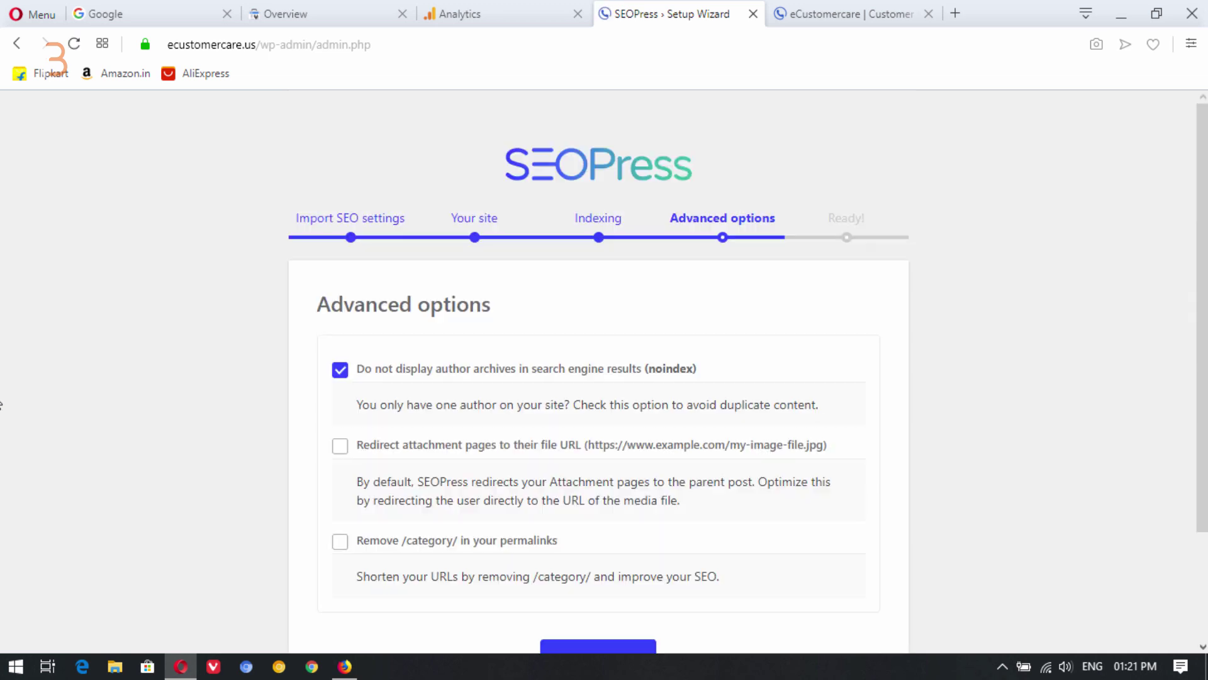
Examine the wizard's Advanced options, especially the one for removing /category/ from permalinks.
scroll(441, 384, down, 2)
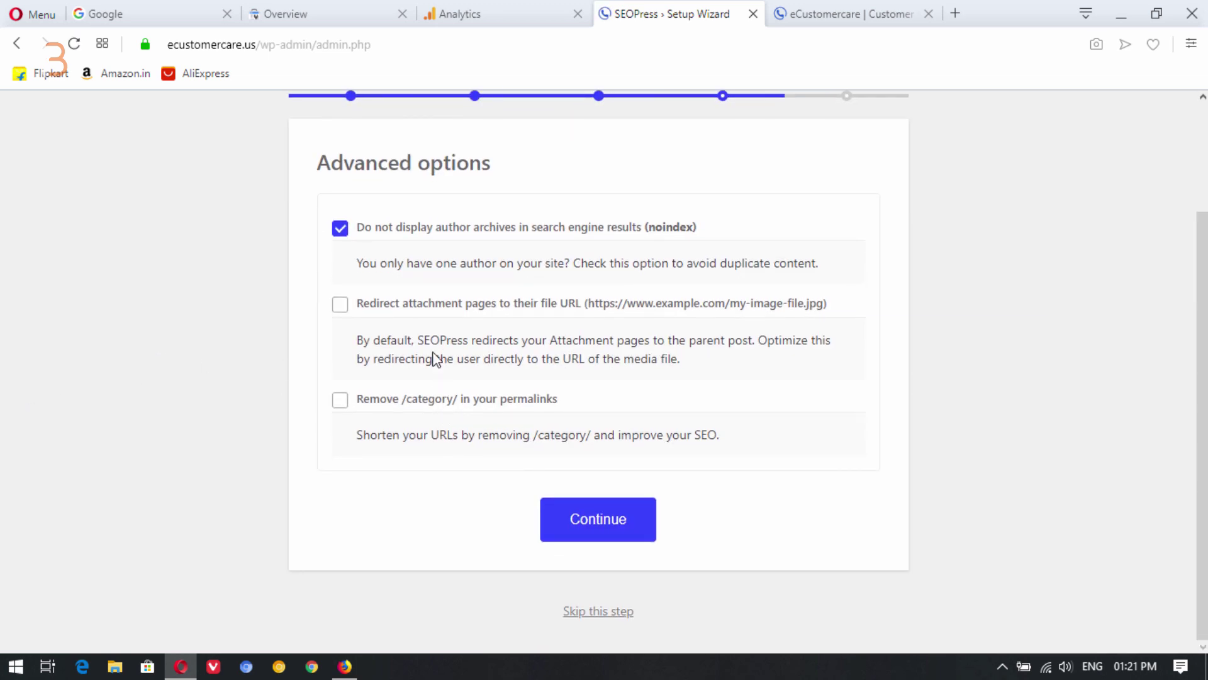
scroll(777, 365, up, 2)
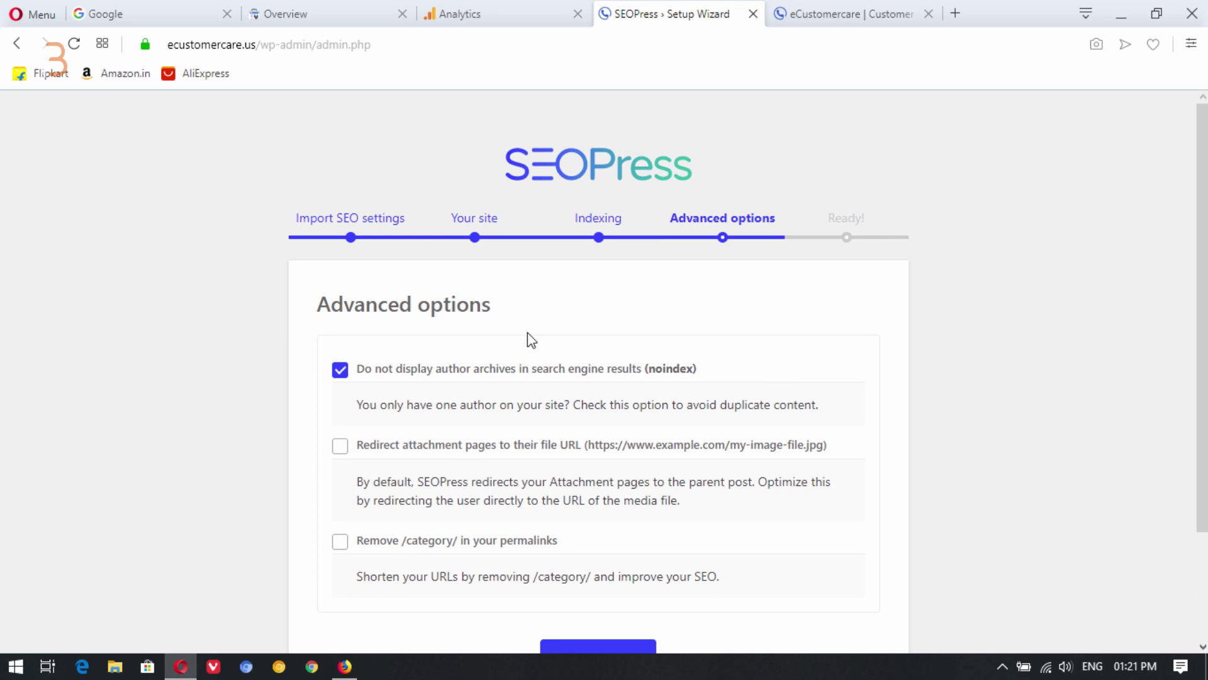
scroll(591, 432, down, 2)
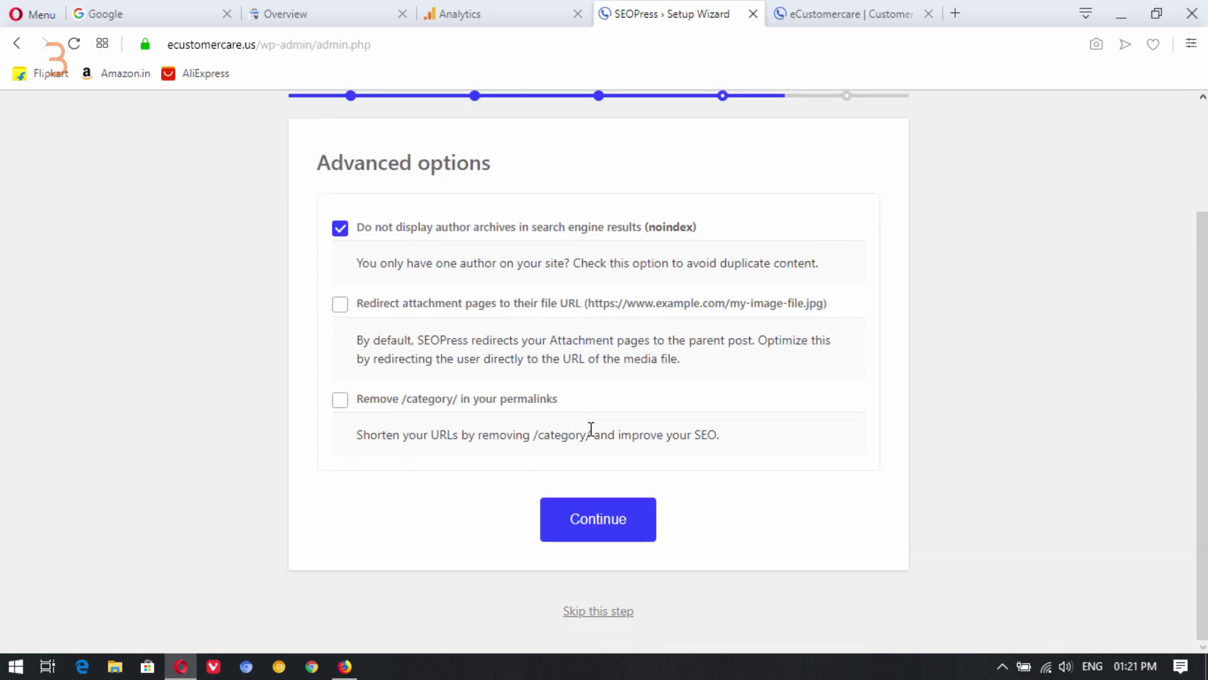
drag(283, 364, 852, 461)
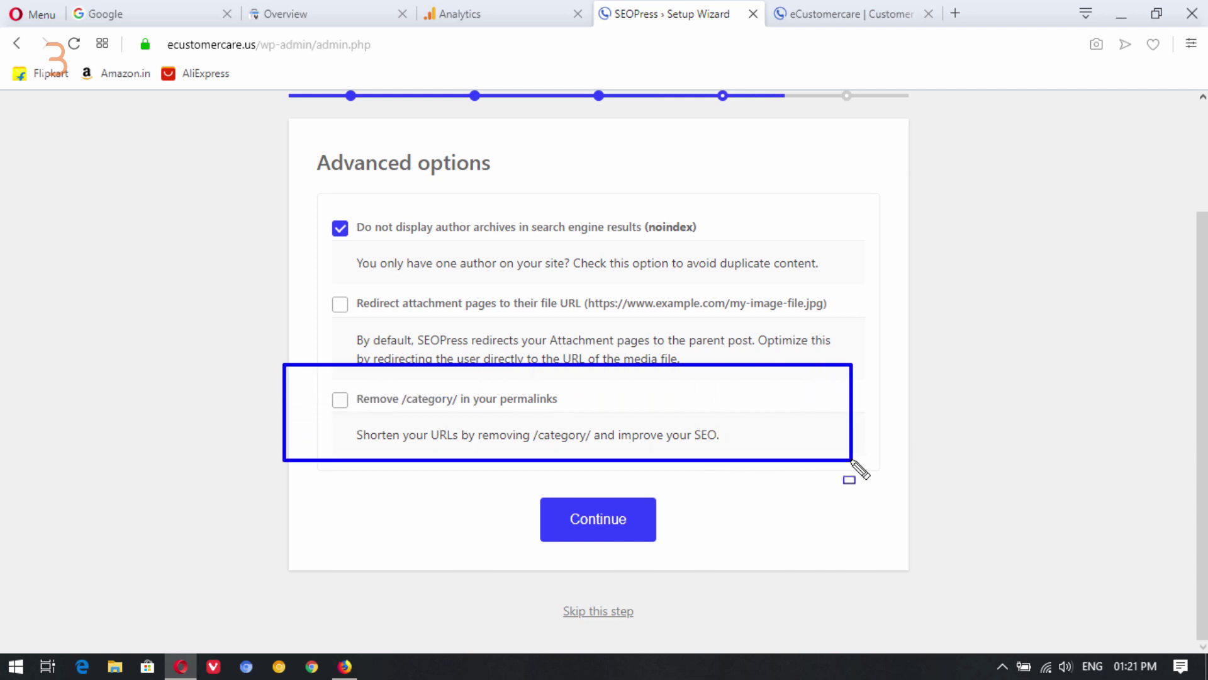
key(Escape)
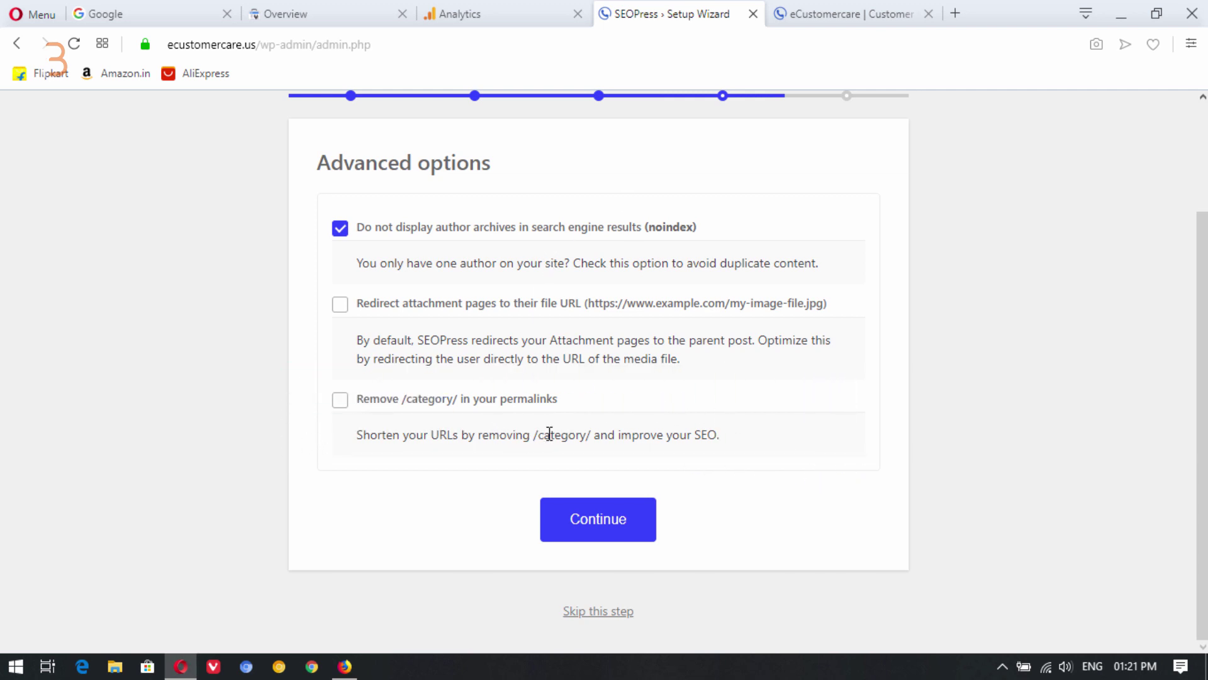
Open the Telecom category page on the live site and preview its address with "category/" removed, without loading it.
click(837, 9)
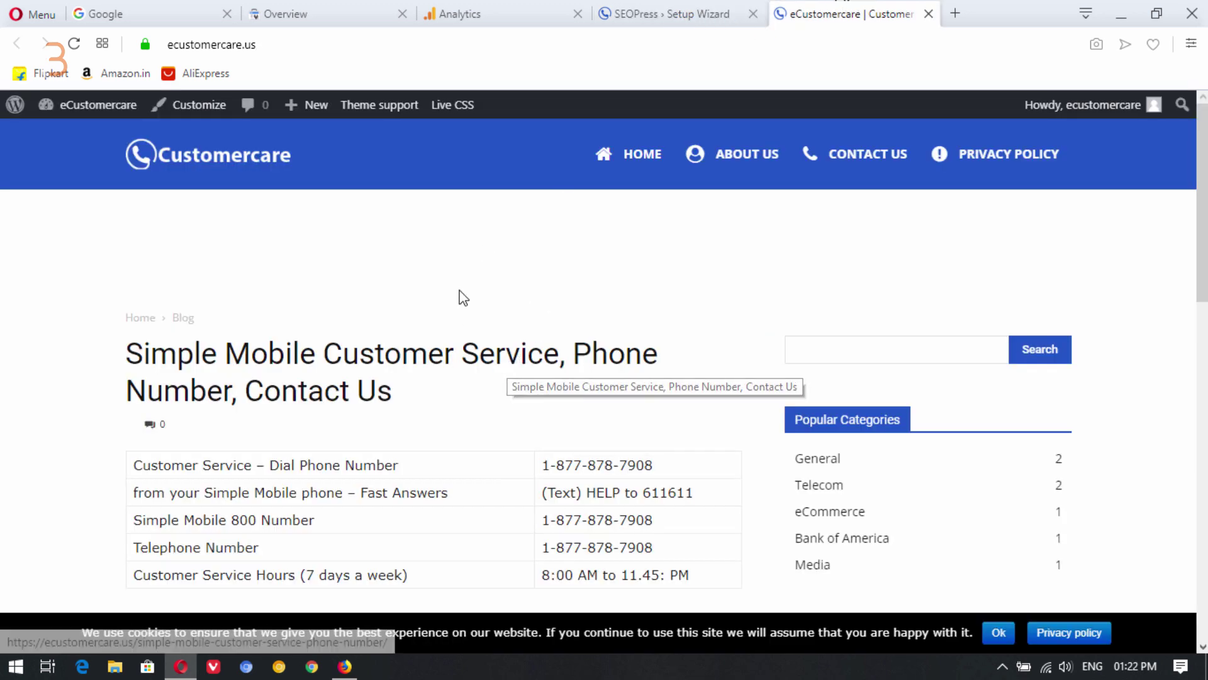
scroll(606, 357, down, 1)
scroll(642, 372, down, 3)
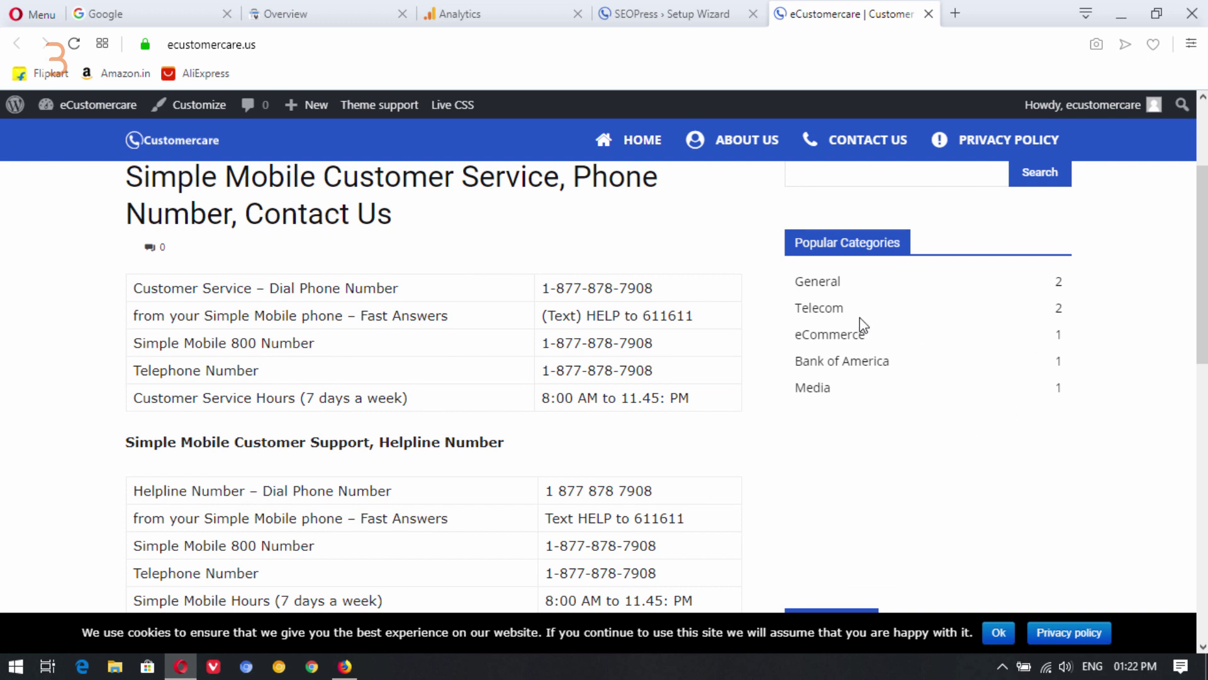
right_click(815, 311)
click(810, 315)
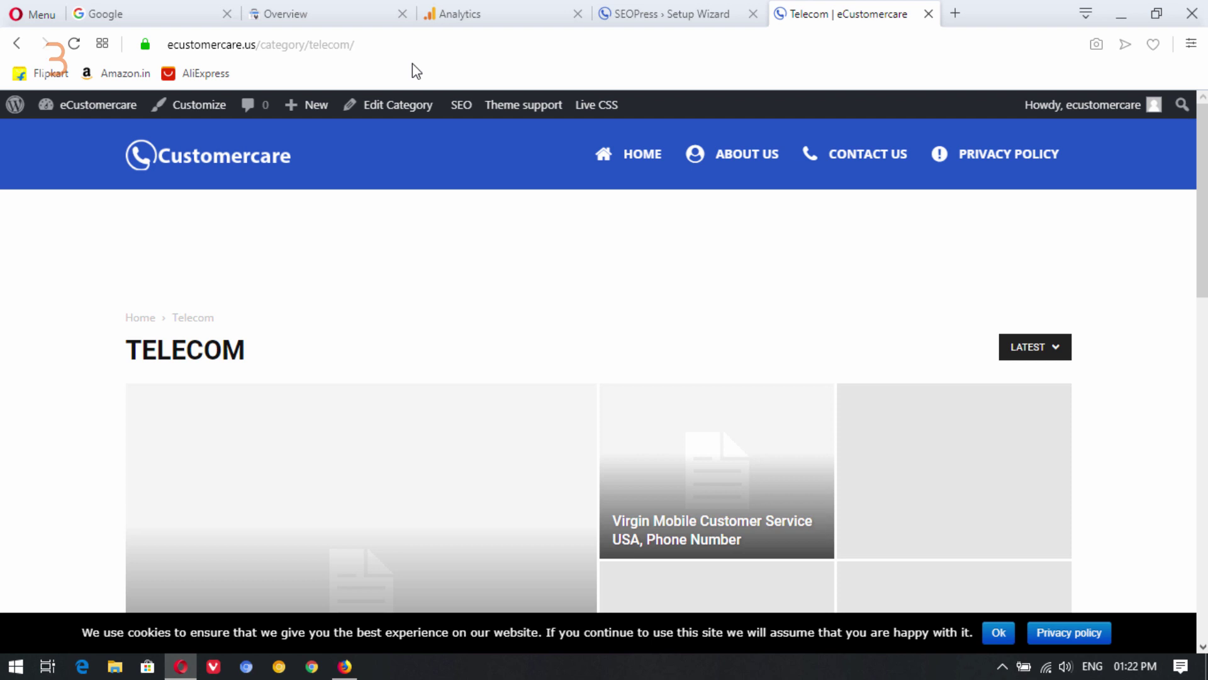
drag(306, 46, 258, 51)
key(BackSpace)
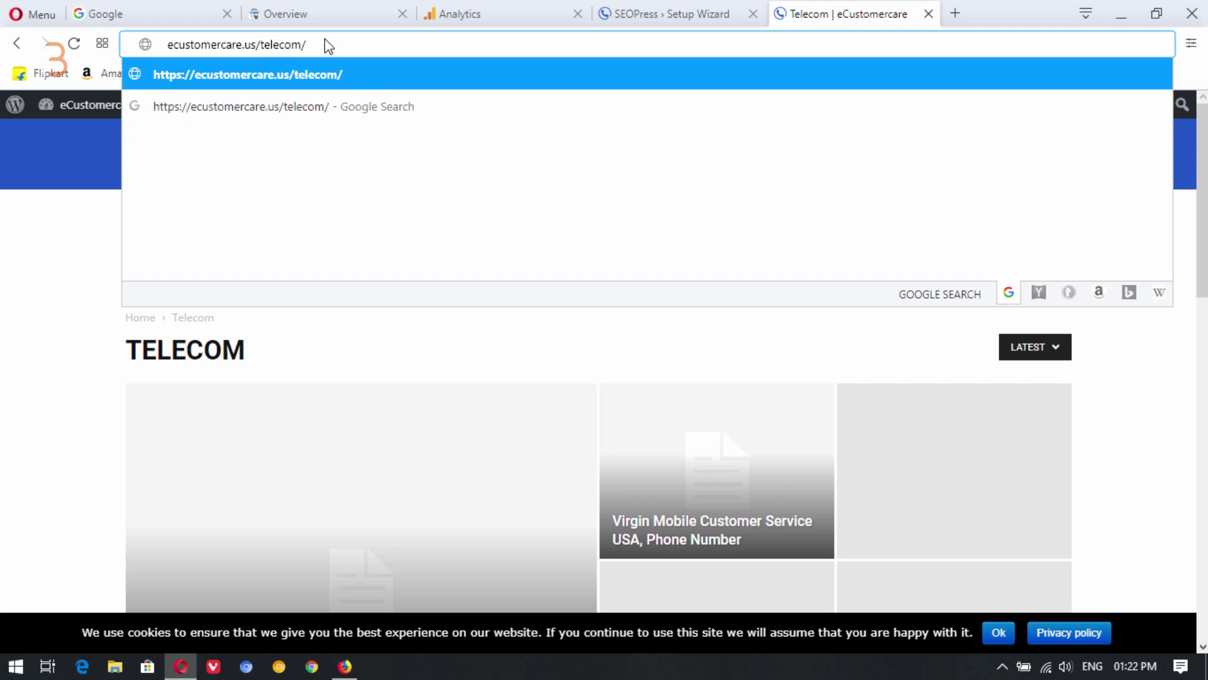
Return to the setup wizard, enable "Remove /category/ in your permalinks" and continue past the Advanced options stage.
click(743, 9)
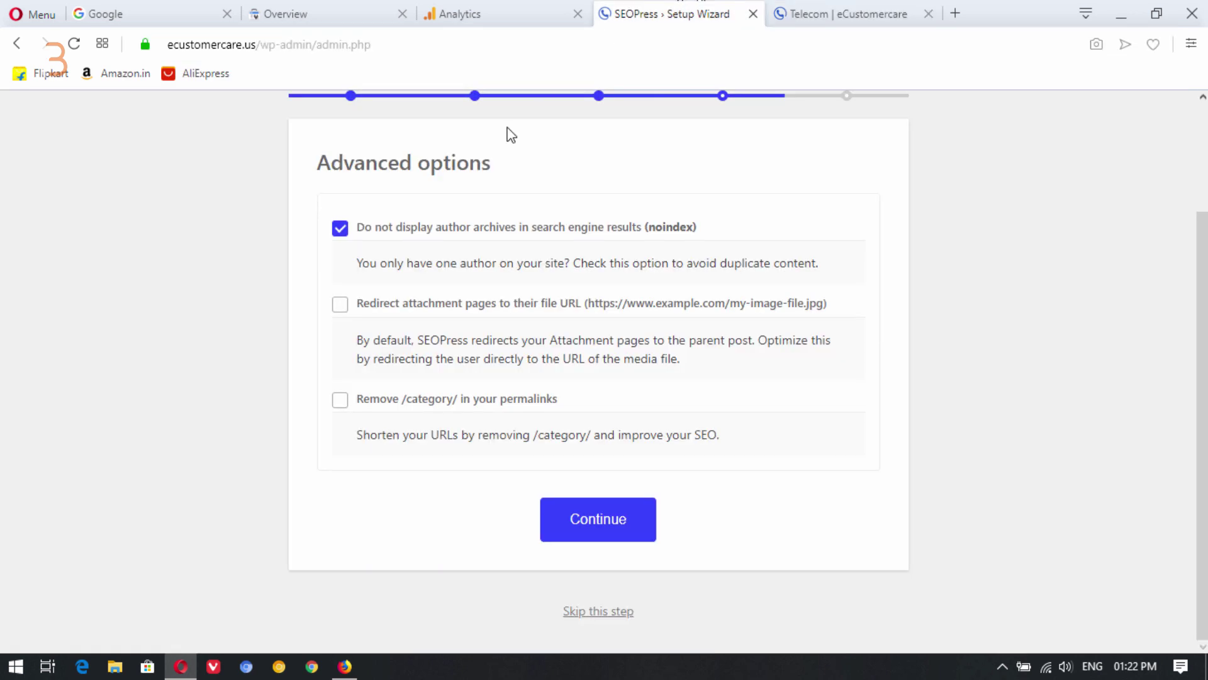
click(345, 408)
click(622, 535)
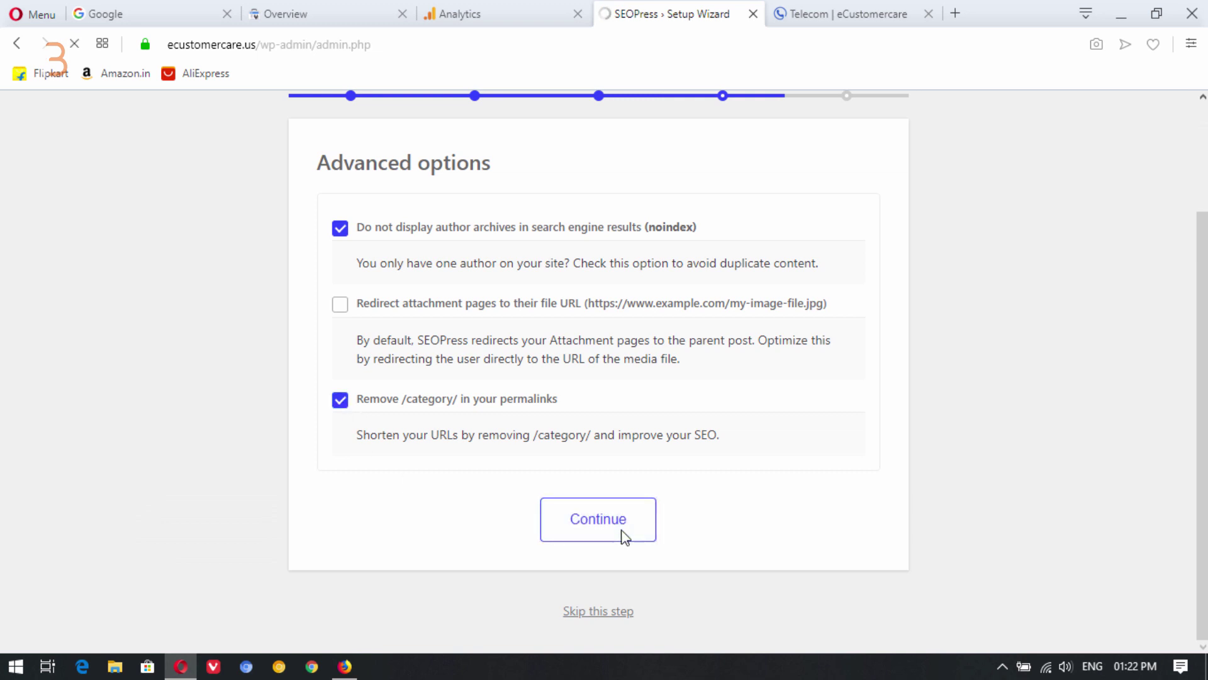
Look over the wizard's final page and leave it for the WordPress dashboard.
scroll(545, 283, down, 7)
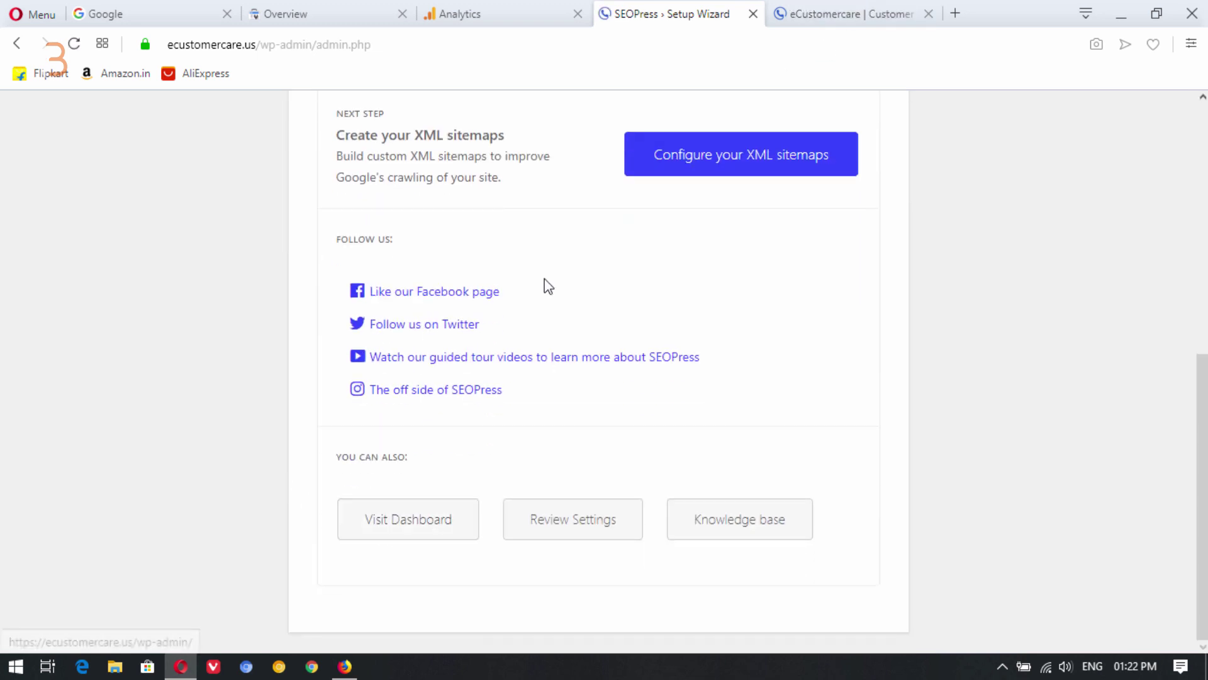
scroll(438, 340, up, 1)
scroll(459, 339, up, 1)
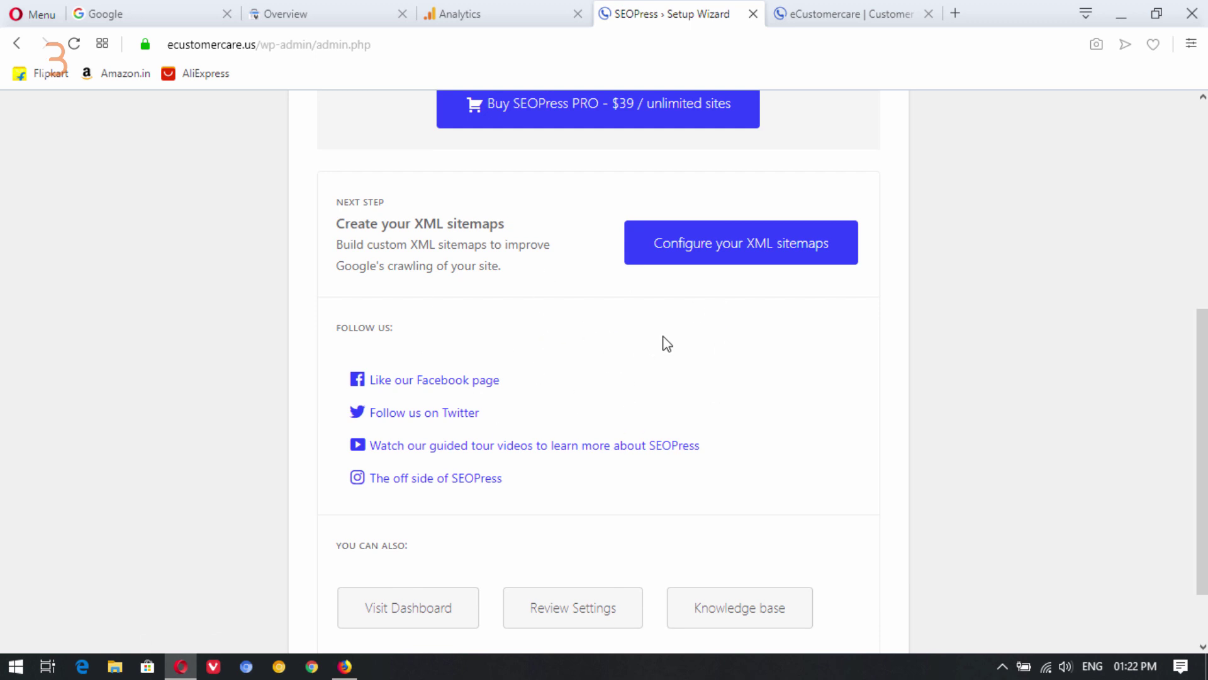
scroll(666, 354, down, 2)
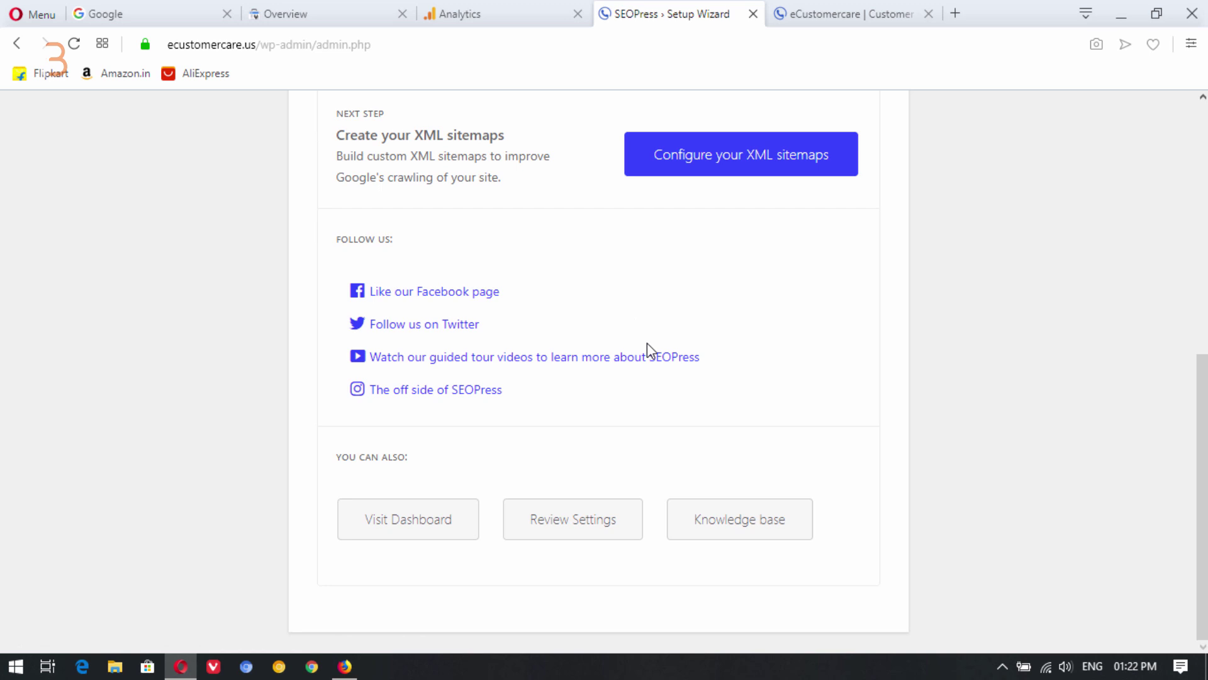
click(412, 521)
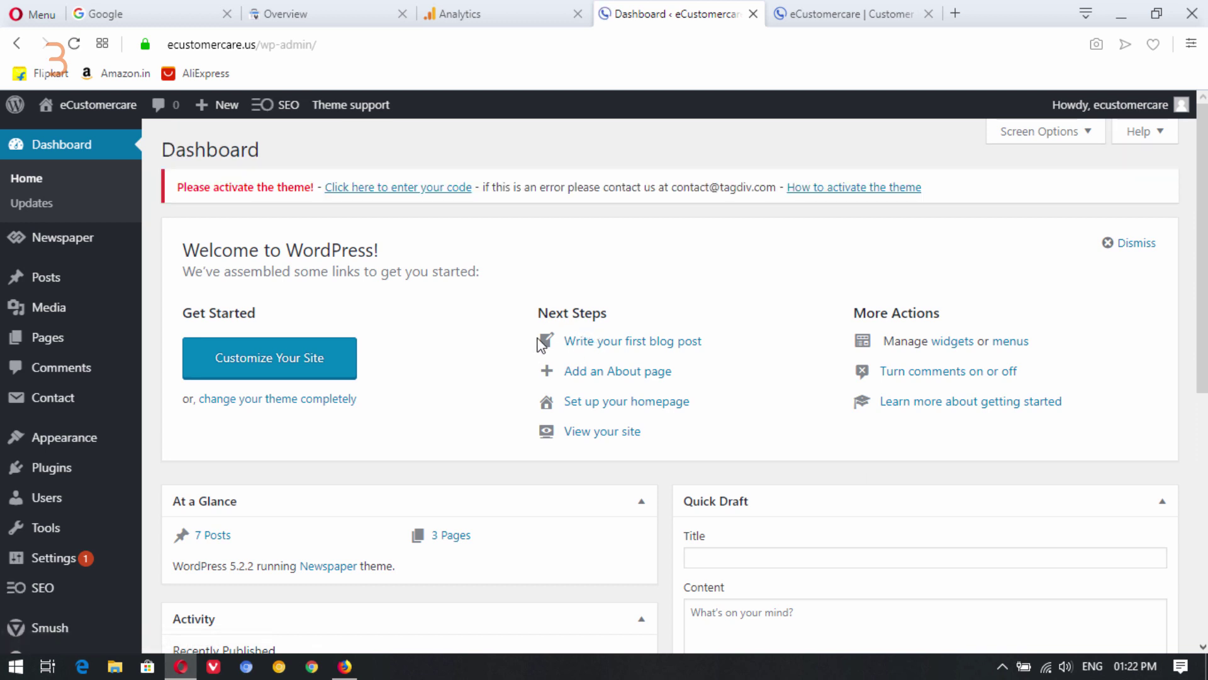
Open the Titles & Metas settings of the SEO plugin.
scroll(540, 345, down, 6)
mouse_move(34, 557)
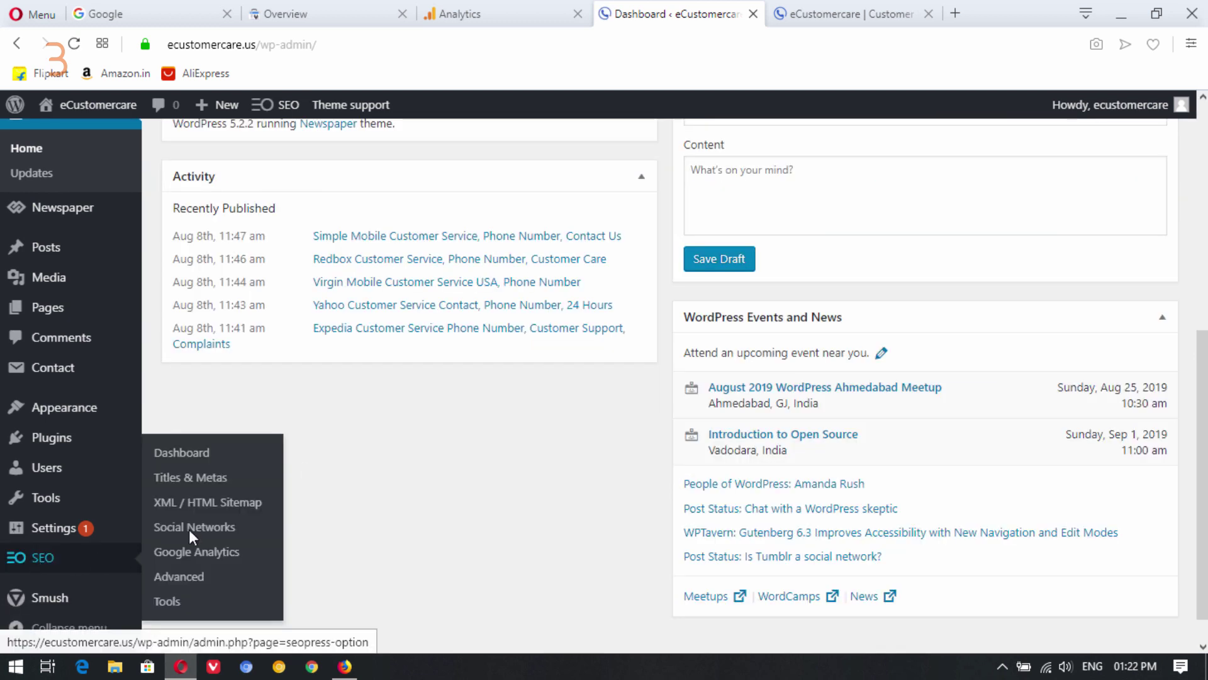
click(208, 479)
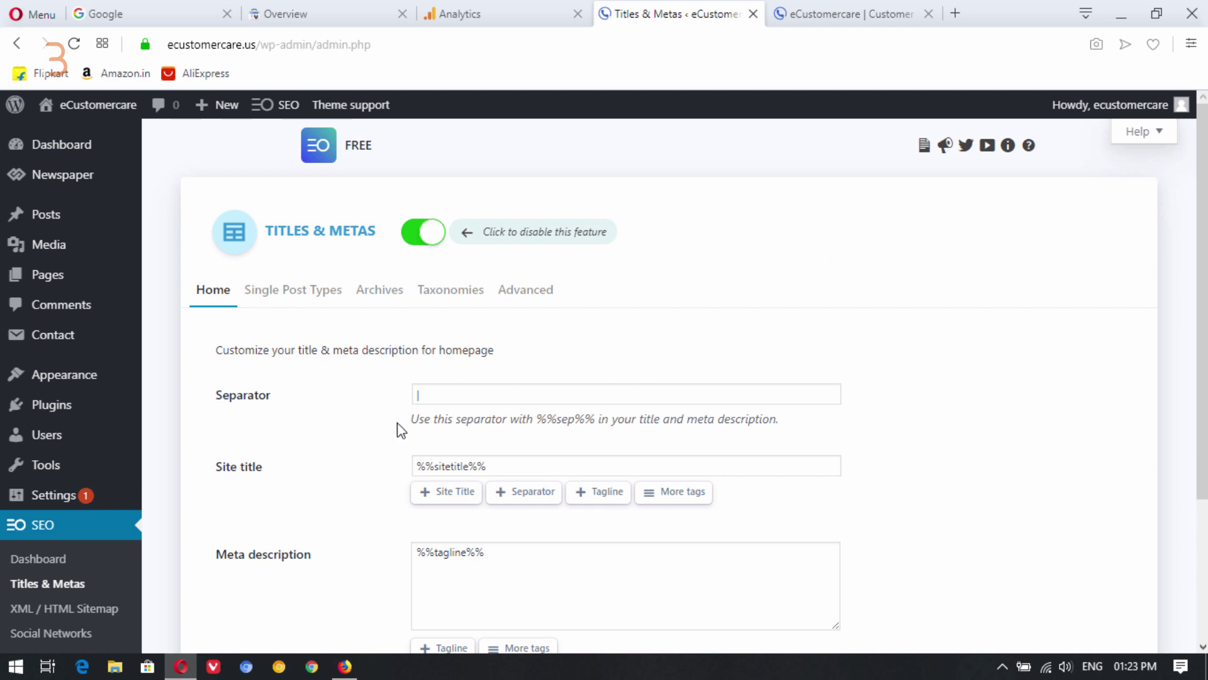
Examine the homepage separator, site title and meta description settings under Titles & Metas.
scroll(391, 427, down, 3)
scroll(381, 433, up, 1)
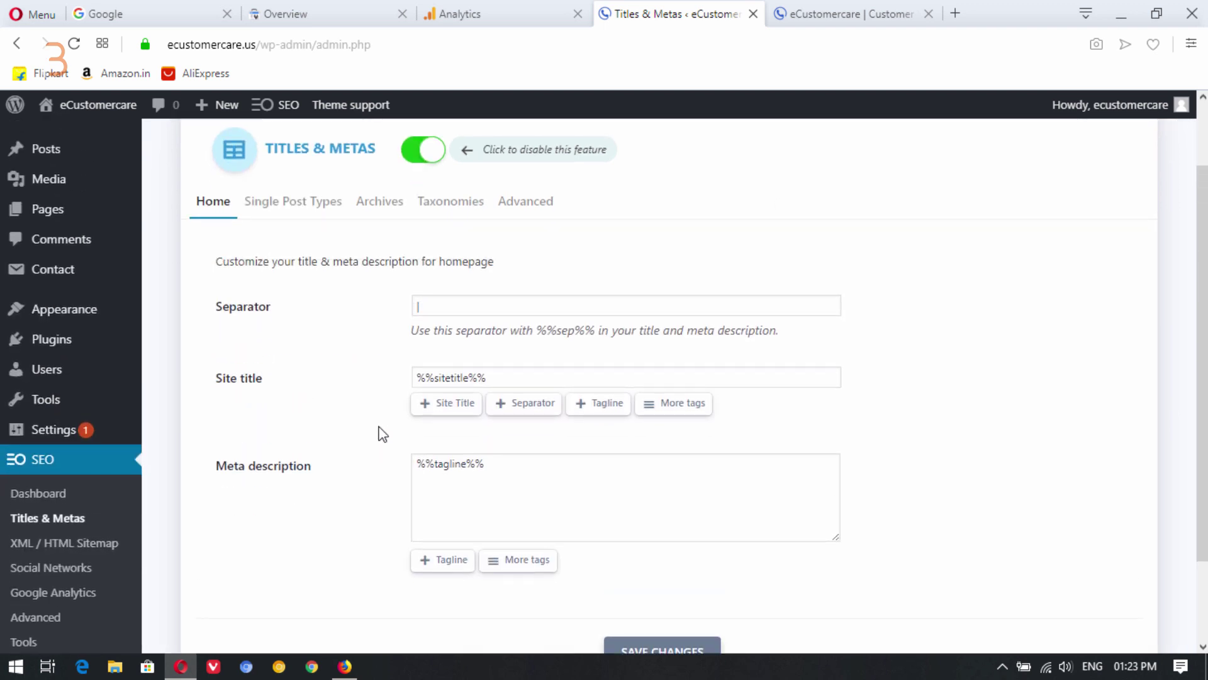
scroll(390, 440, down, 2)
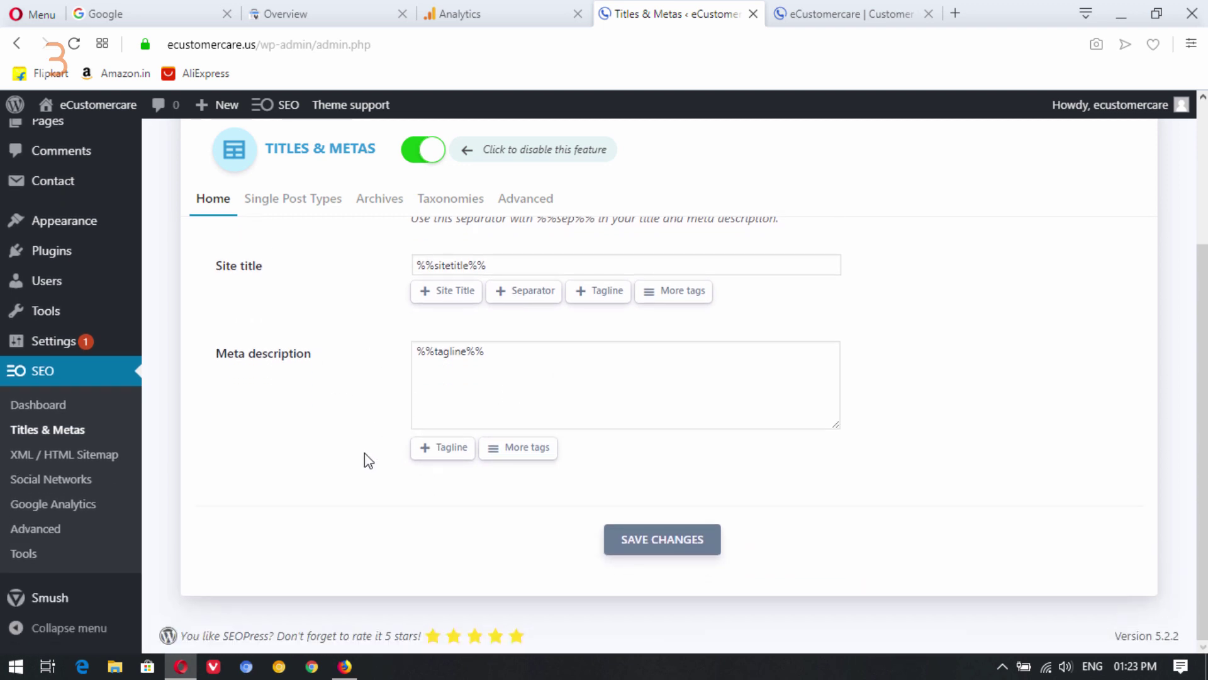
scroll(348, 456, up, 2)
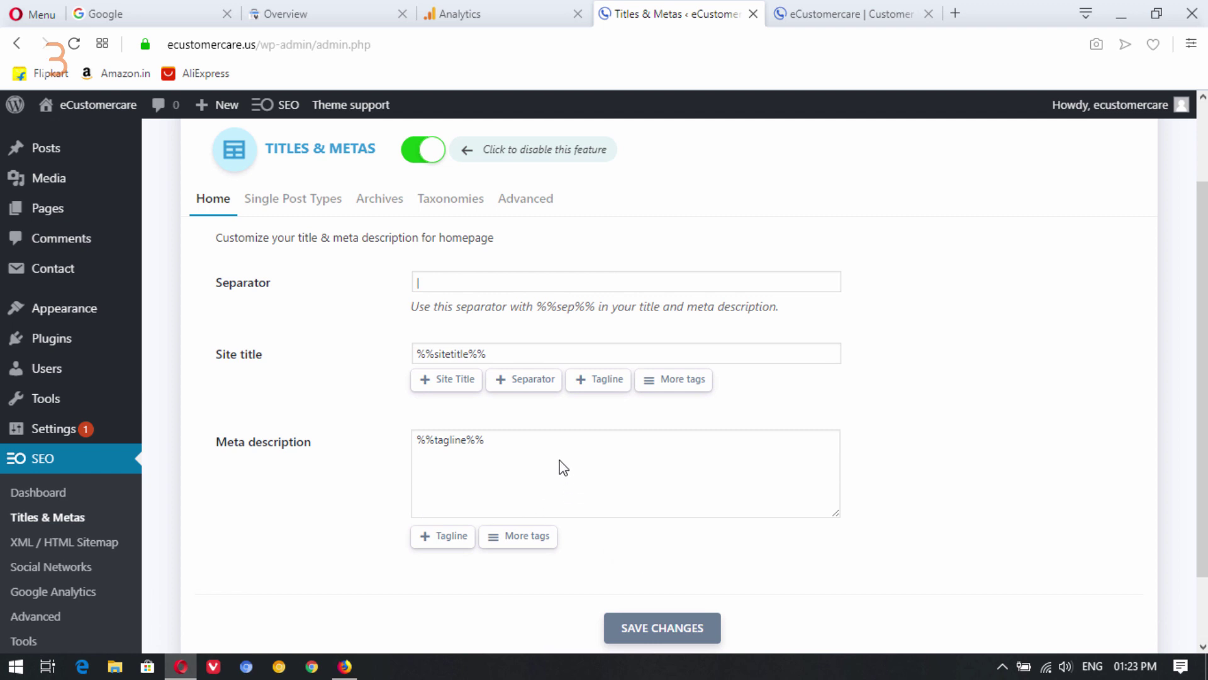
click(514, 454)
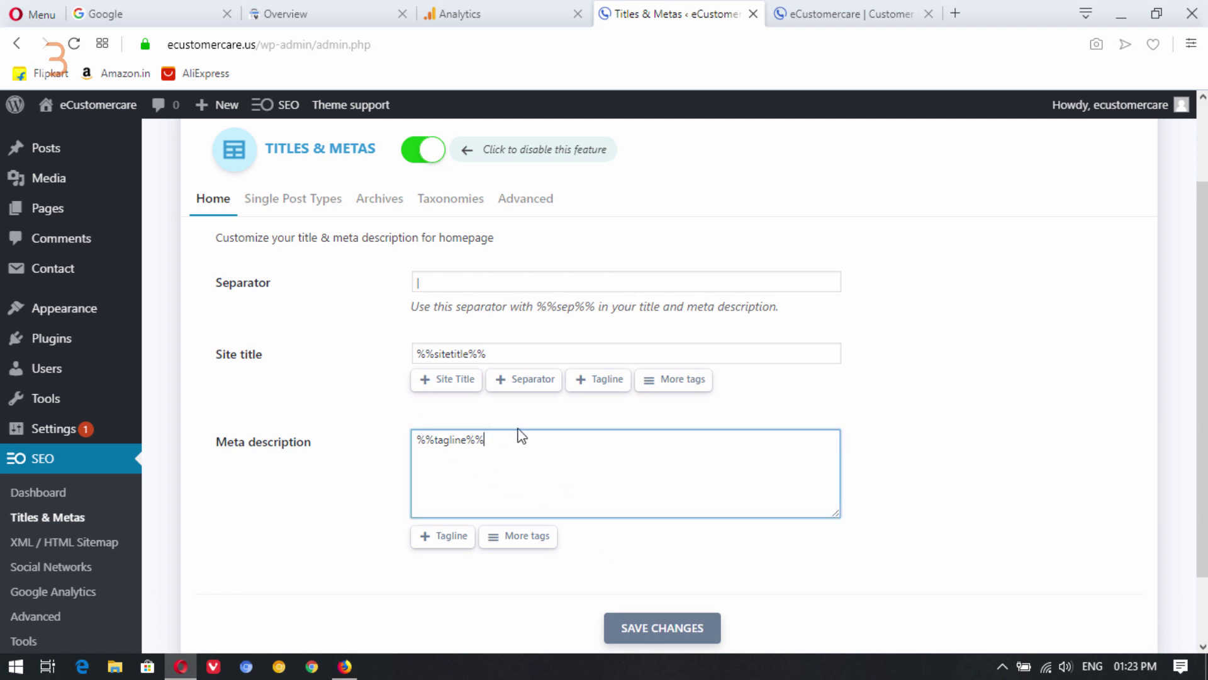
scroll(531, 446, down, 2)
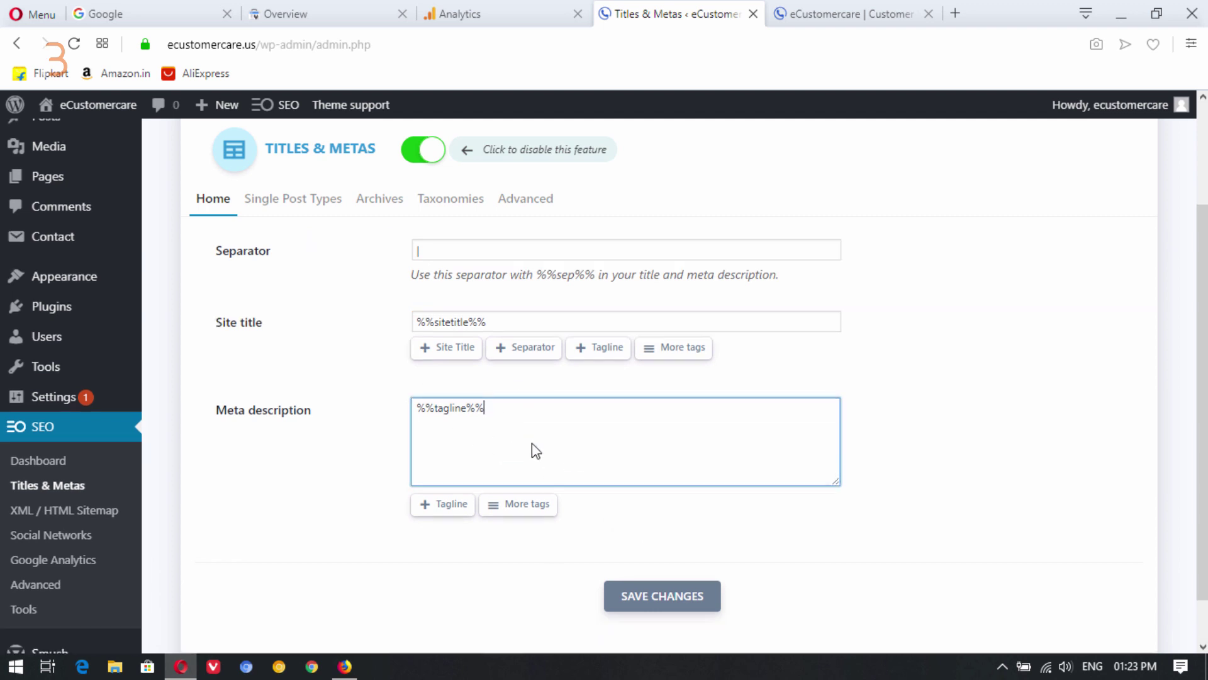
Look through the Single Post Types, Archives, Taxonomies and Advanced sections of Titles & Metas and return to its Home section.
scroll(542, 558, up, 4)
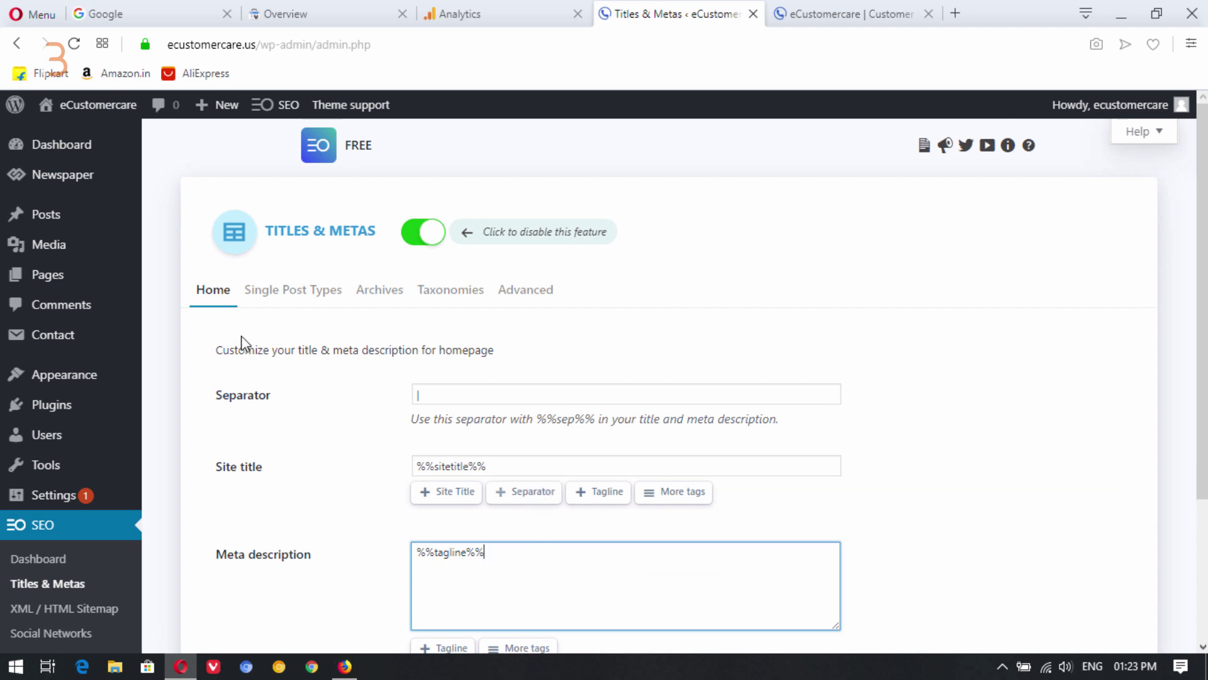
click(295, 290)
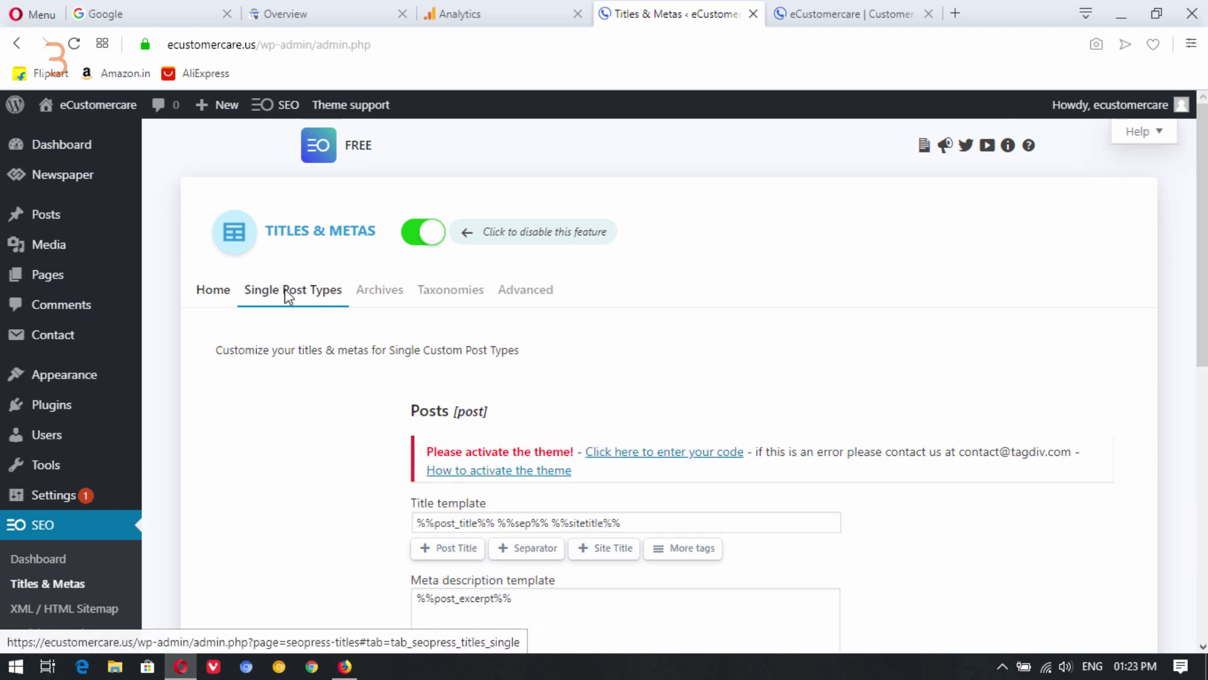
click(375, 294)
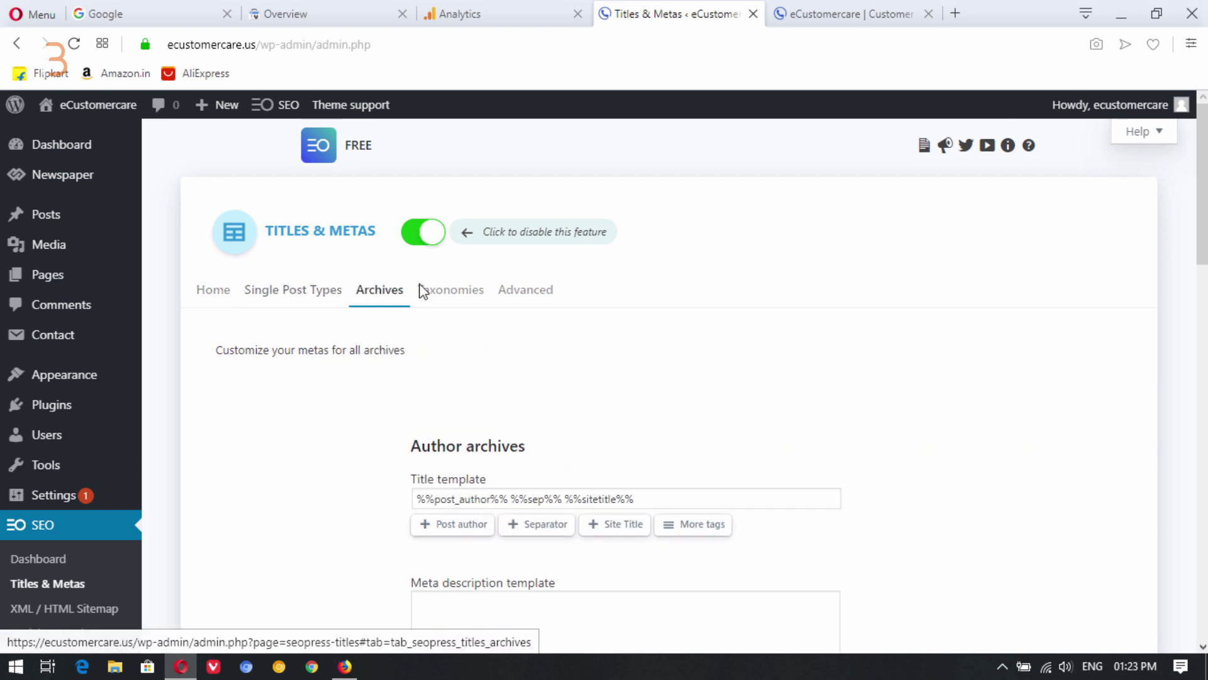
click(453, 288)
click(521, 290)
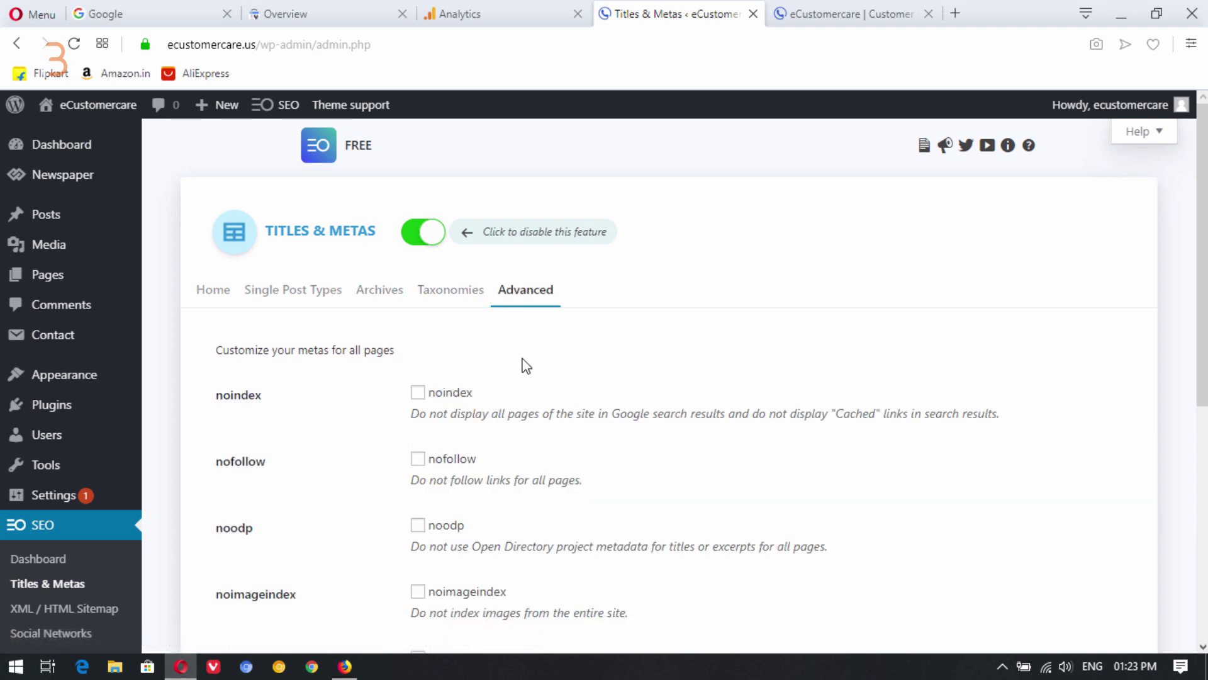
scroll(535, 409, down, 5)
scroll(548, 462, down, 1)
scroll(547, 463, up, 6)
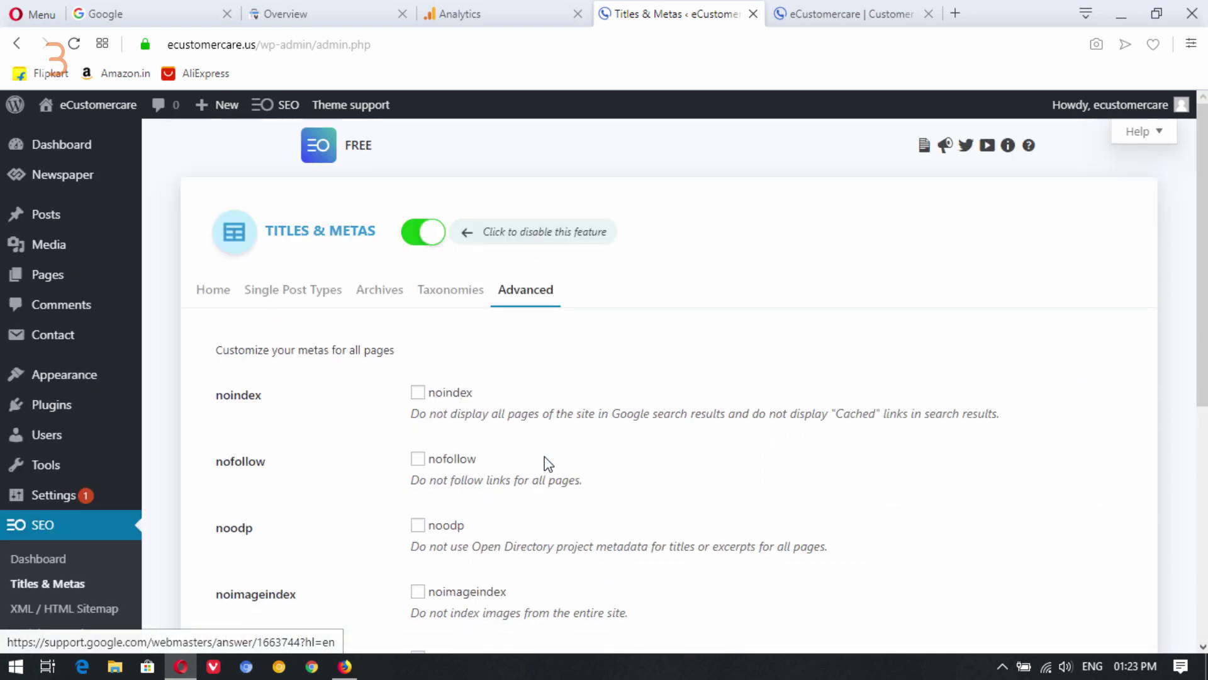
click(213, 289)
scroll(326, 428, down, 2)
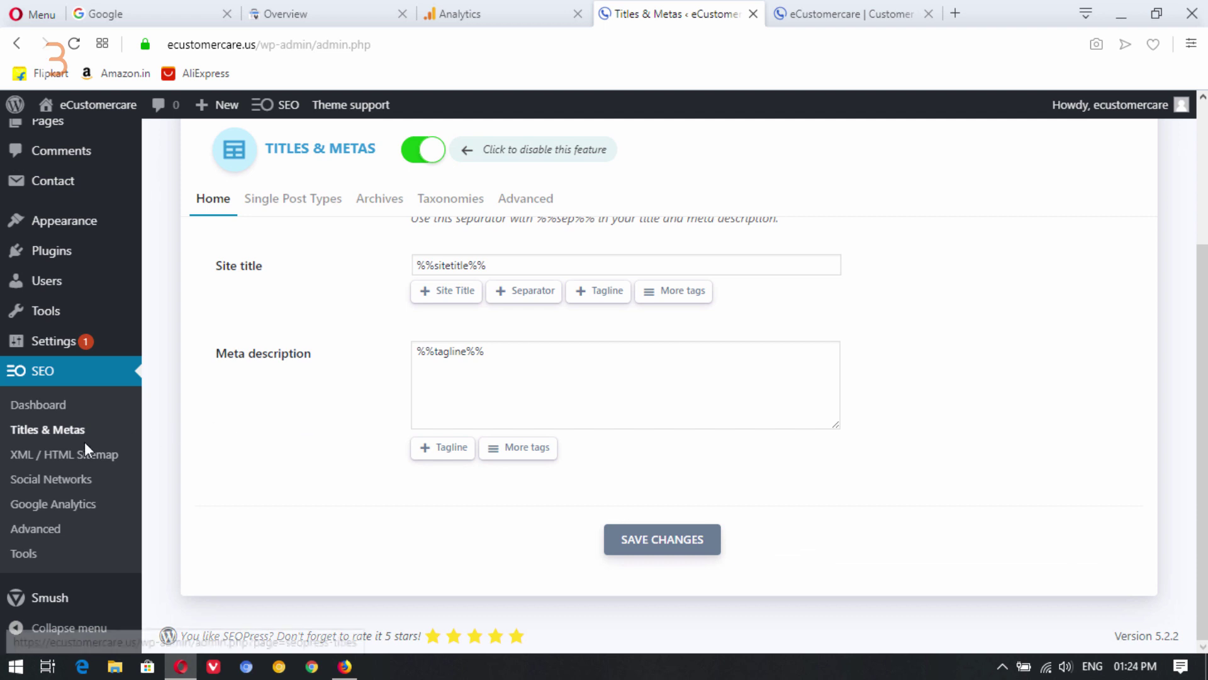
Open the XML / HTML Sitemap settings and glance at the site's Google Search Console overview before returning to them.
click(52, 454)
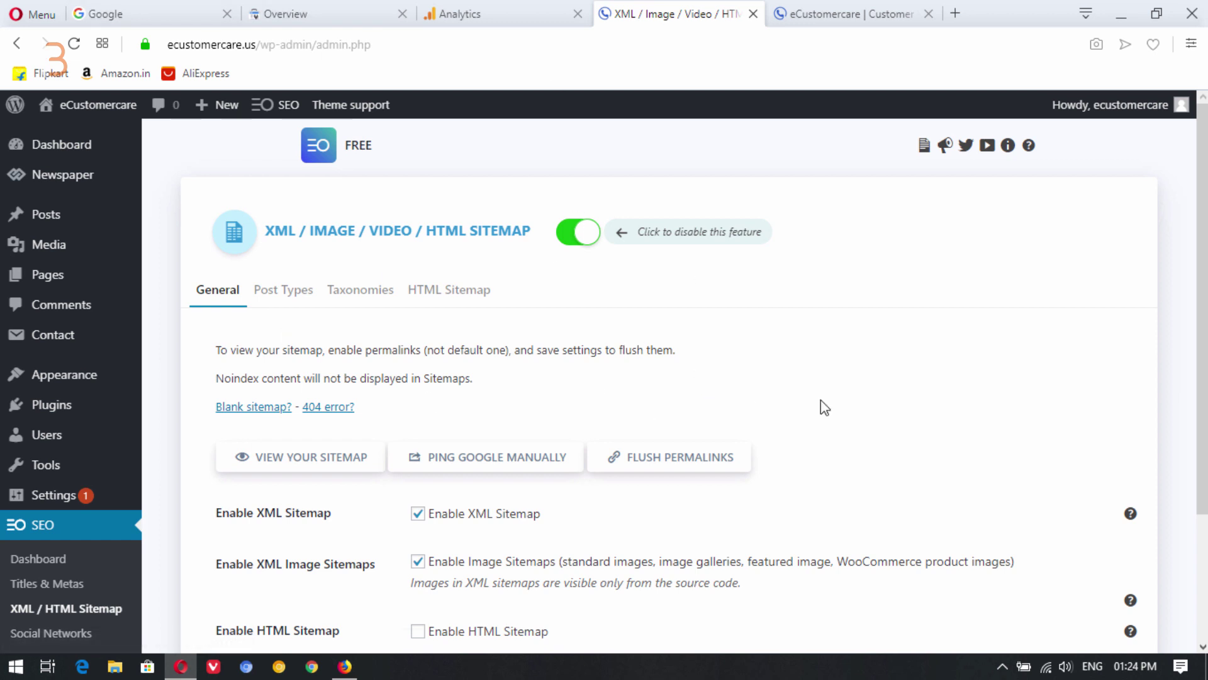
click(290, 12)
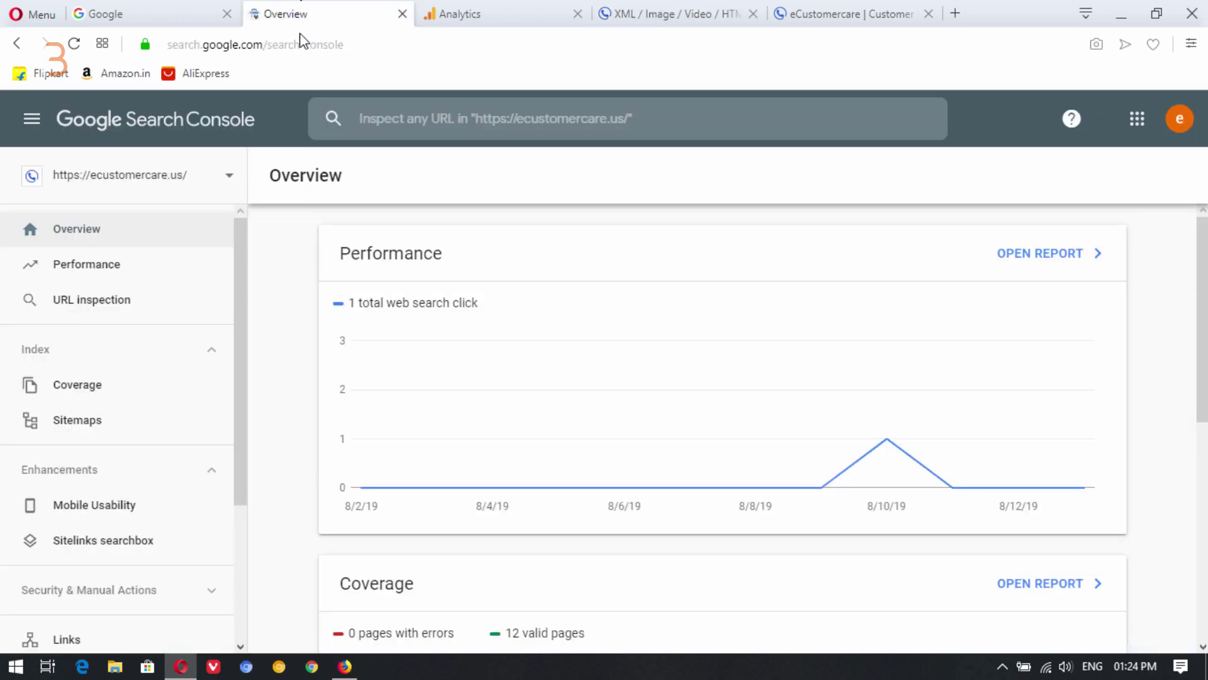
click(676, 5)
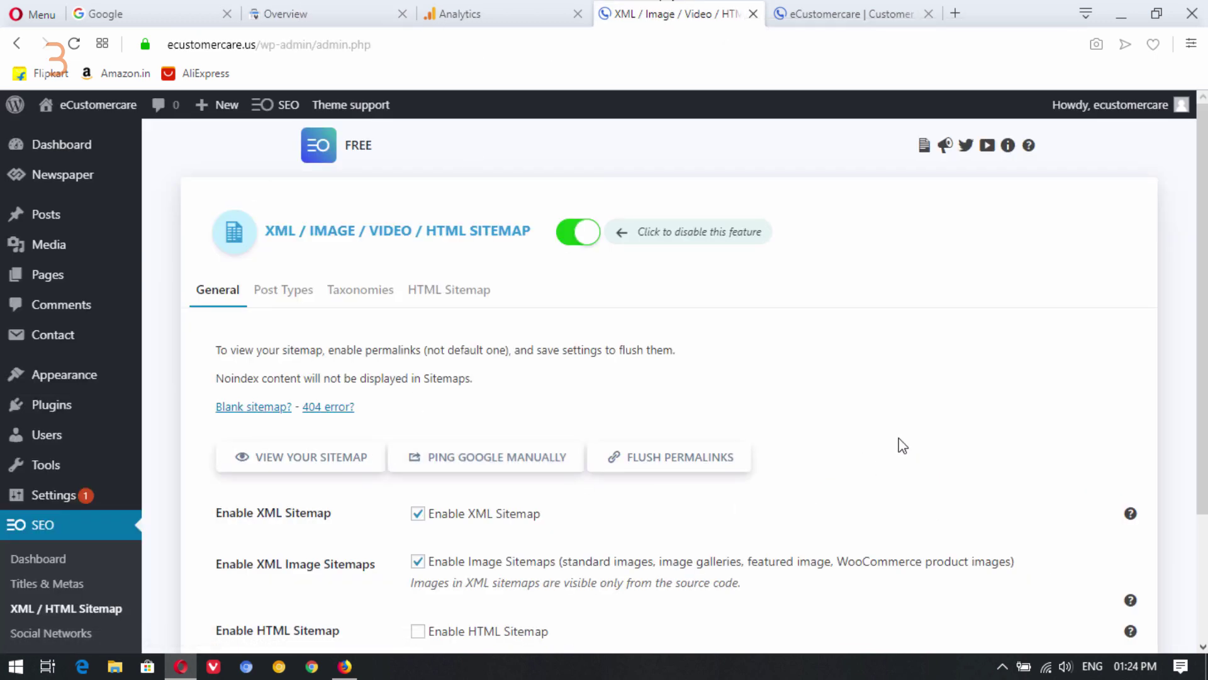
scroll(898, 399, down, 2)
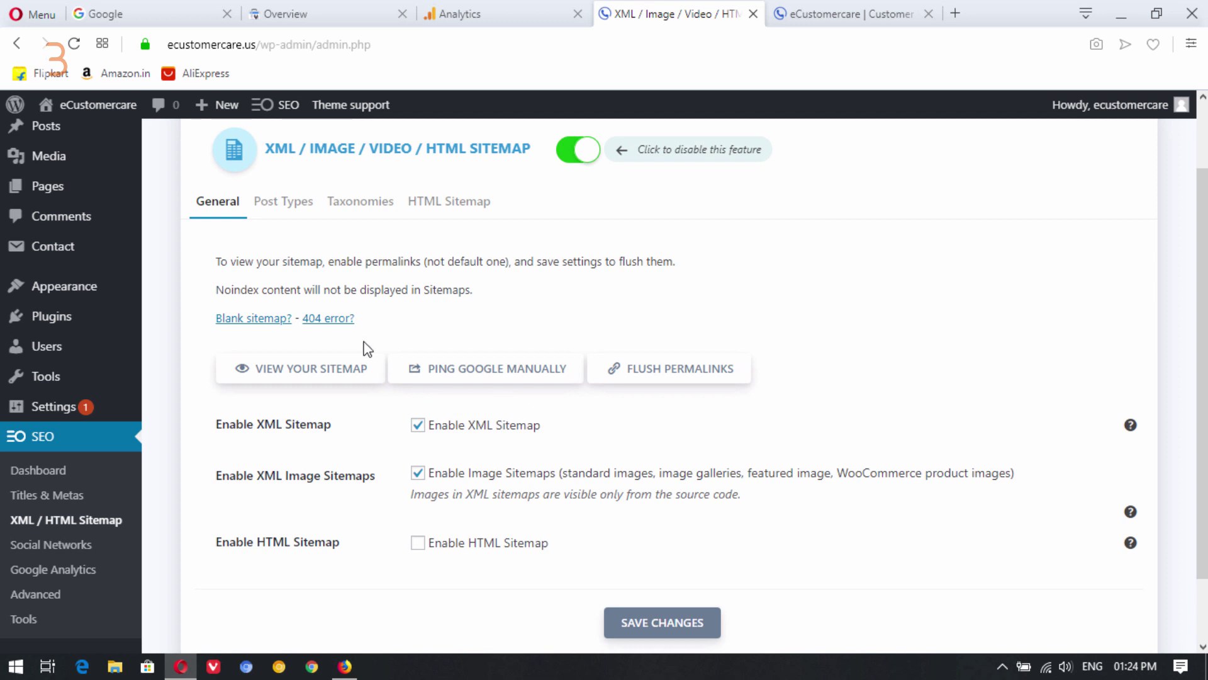
drag(359, 337, 607, 396)
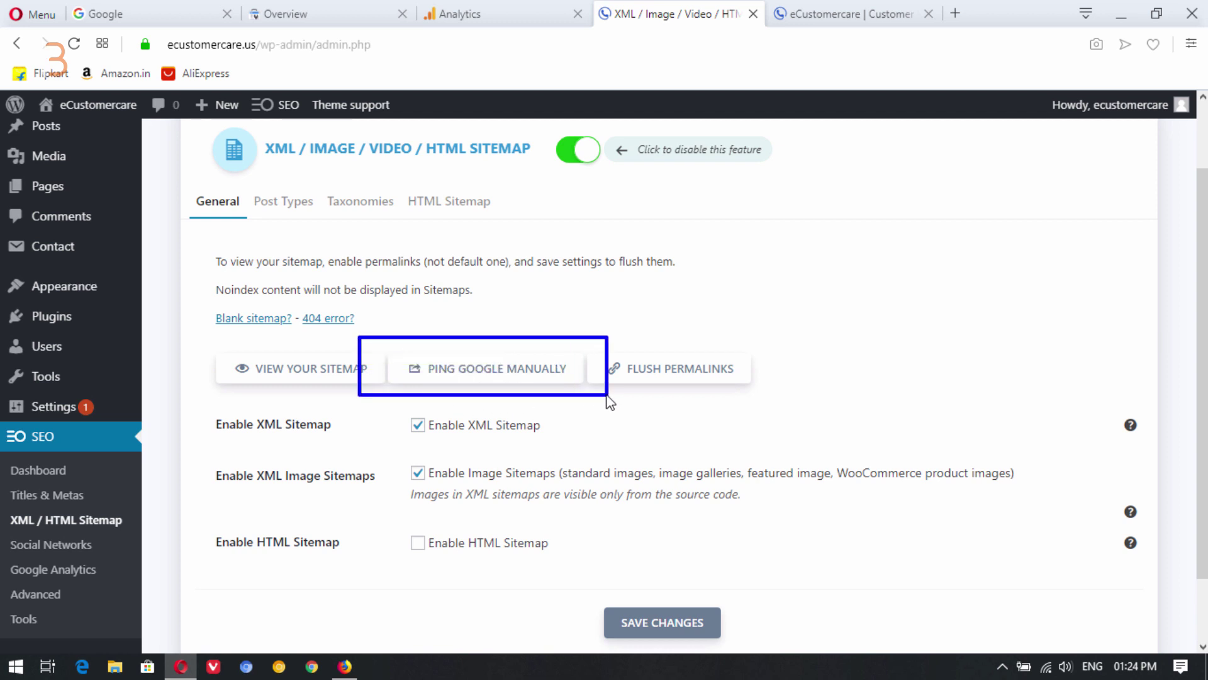
key(ctrl+z)
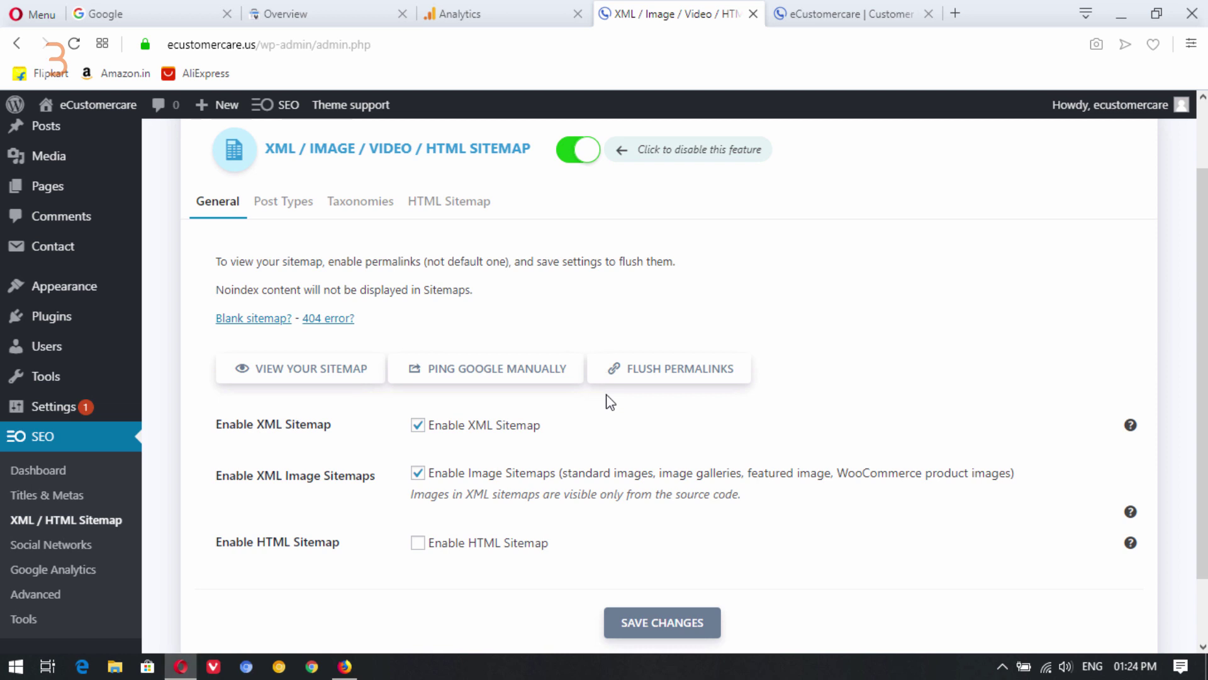
click(614, 373)
click(485, 376)
key(ctrl+Tab)
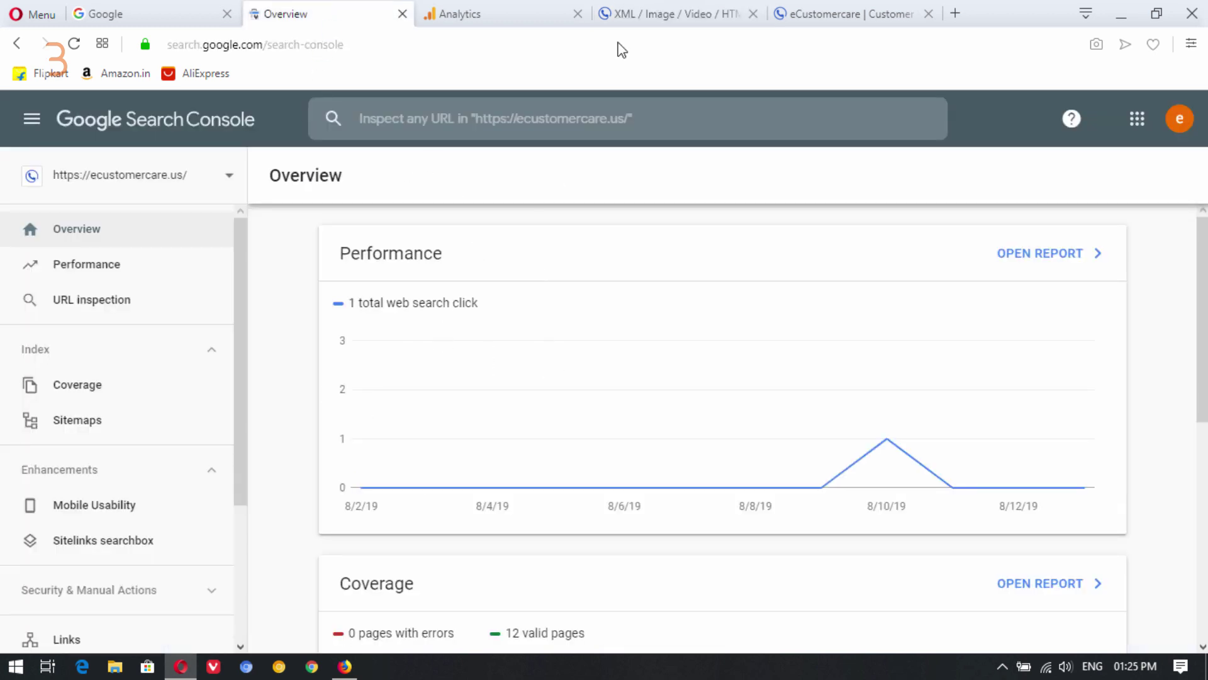
click(684, 9)
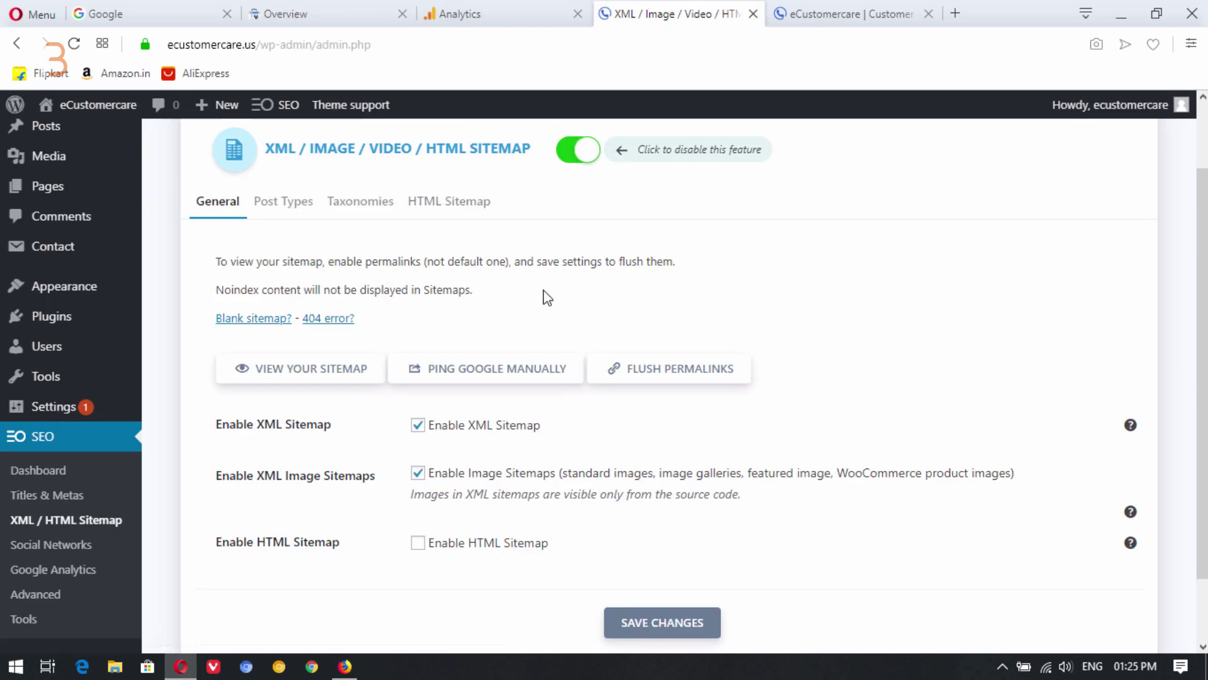
Ping Google manually about the sitemap, read the response page, close it and return to the sitemap settings.
click(497, 373)
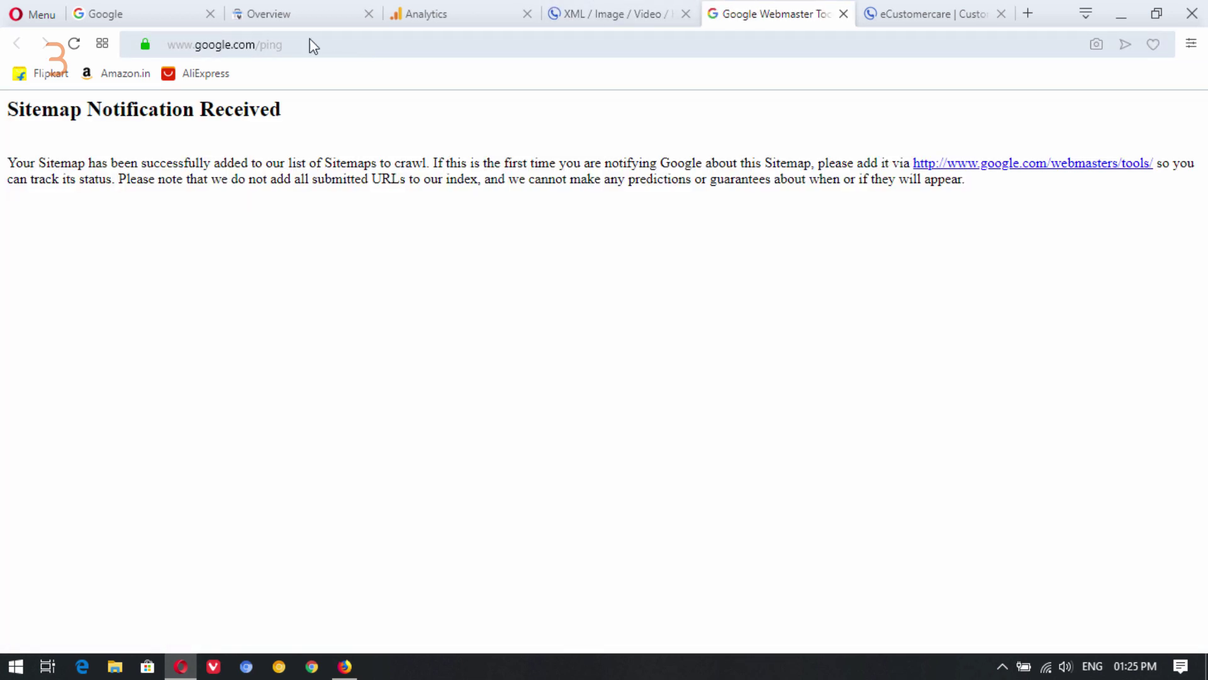
drag(301, 120, 6, 115)
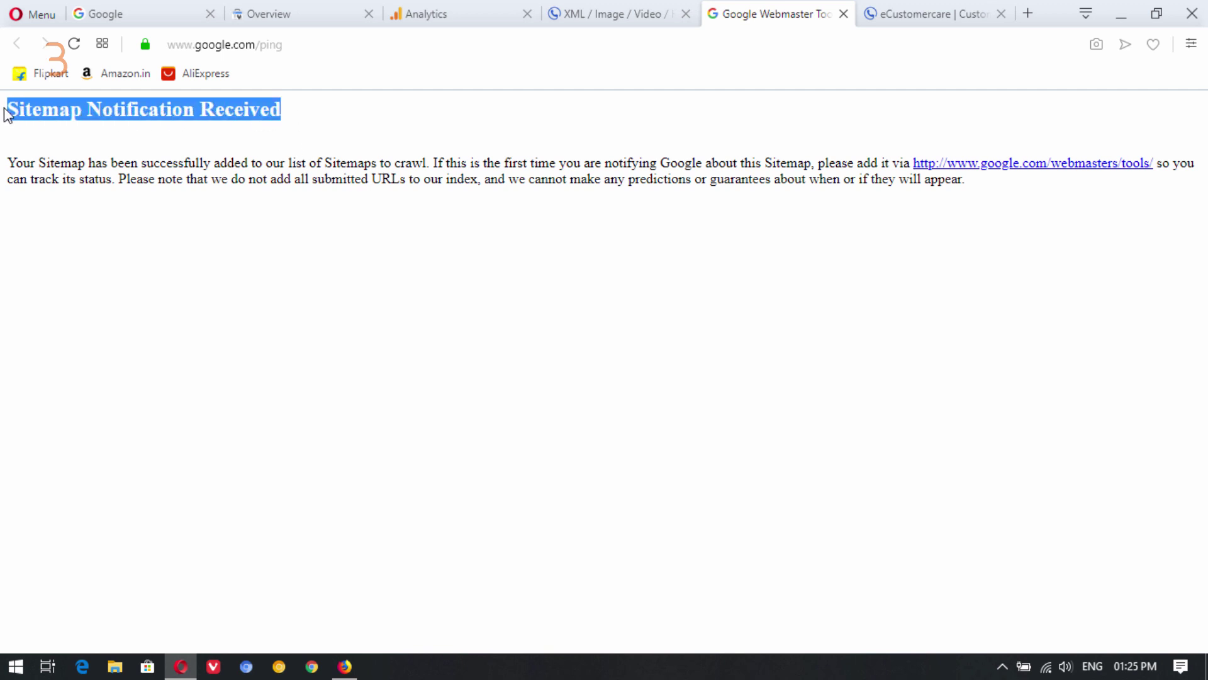
click(588, 217)
click(843, 14)
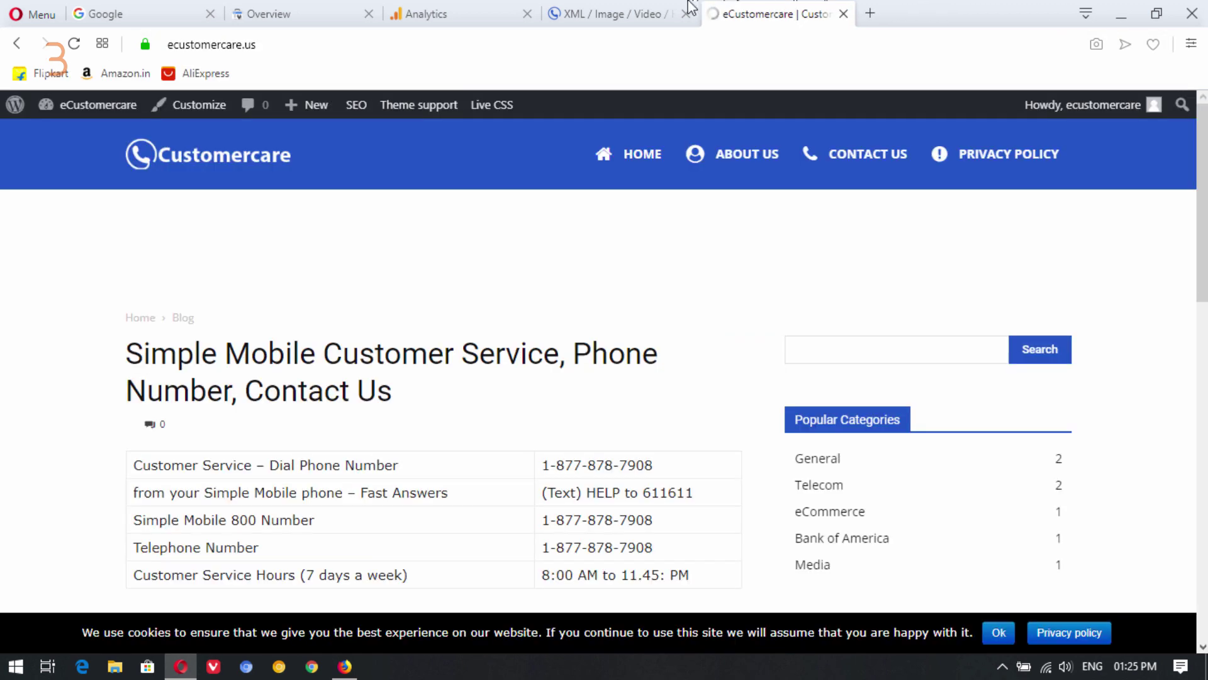
click(609, 14)
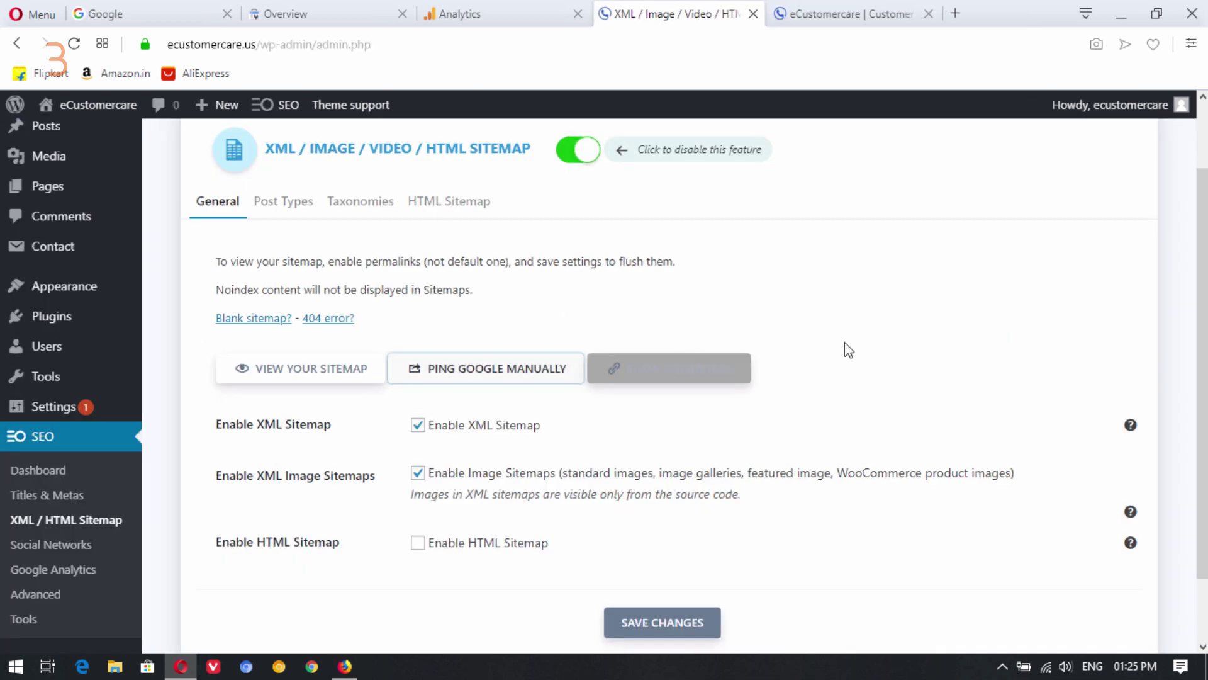
Enable the HTML sitemap in the General sitemap settings and save the changes.
scroll(890, 365, up, 2)
scroll(821, 357, down, 3)
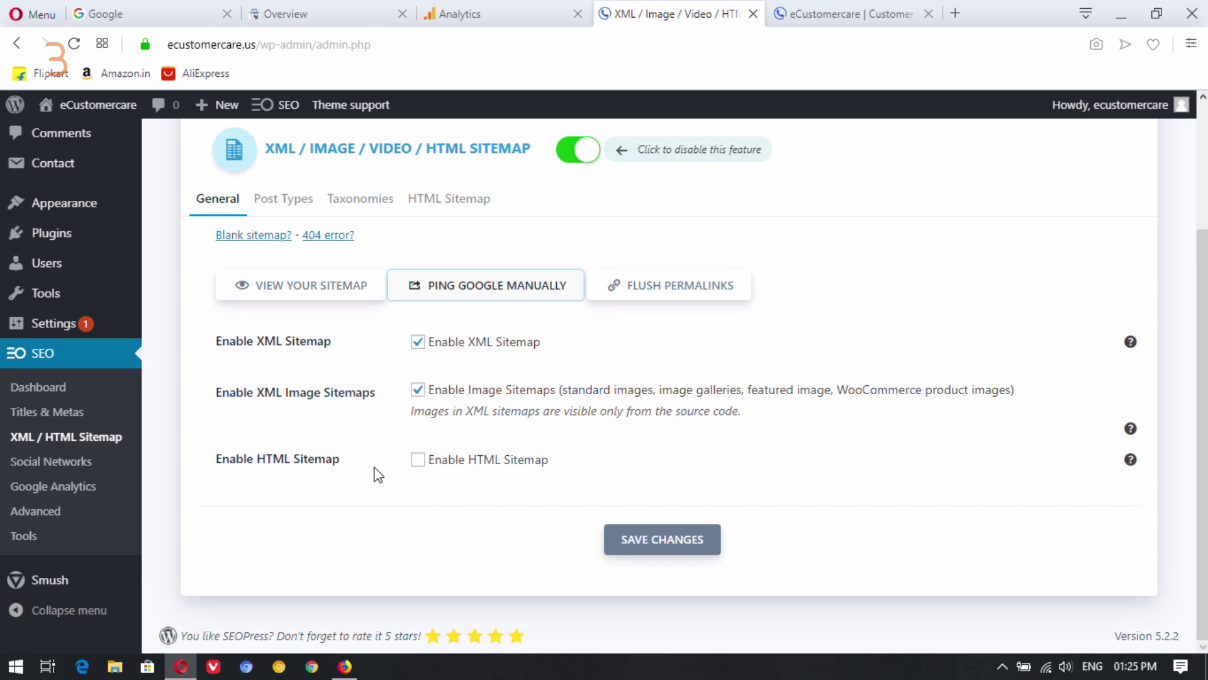
click(419, 460)
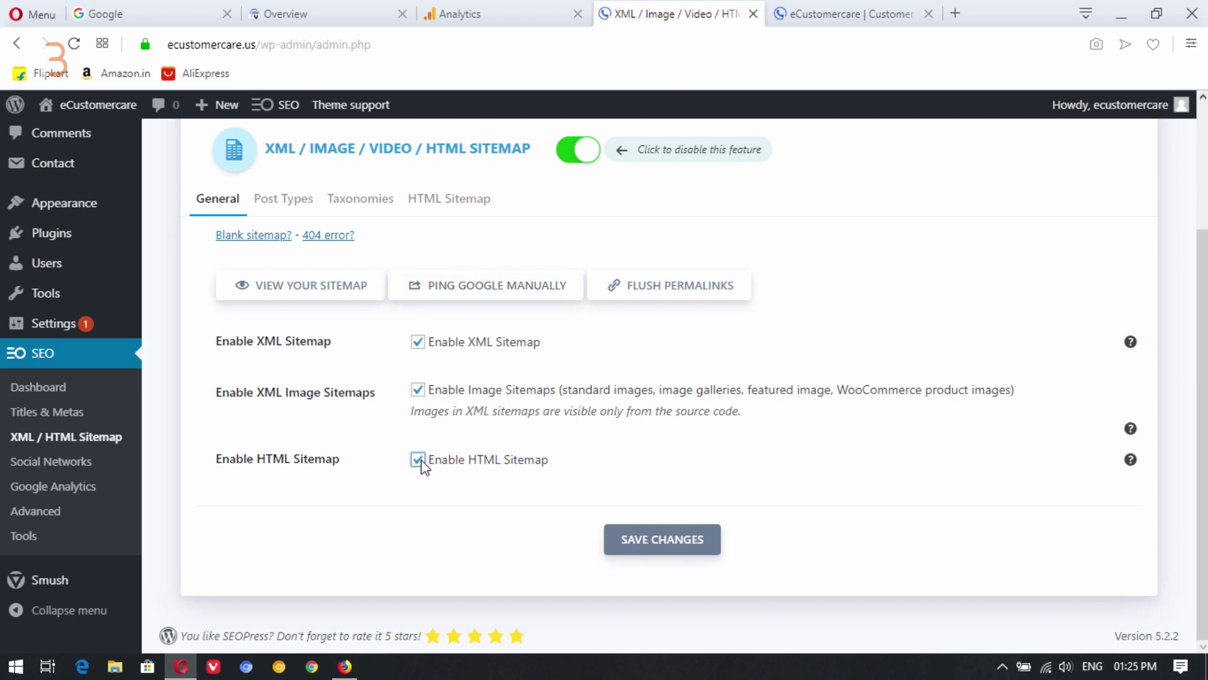
click(649, 534)
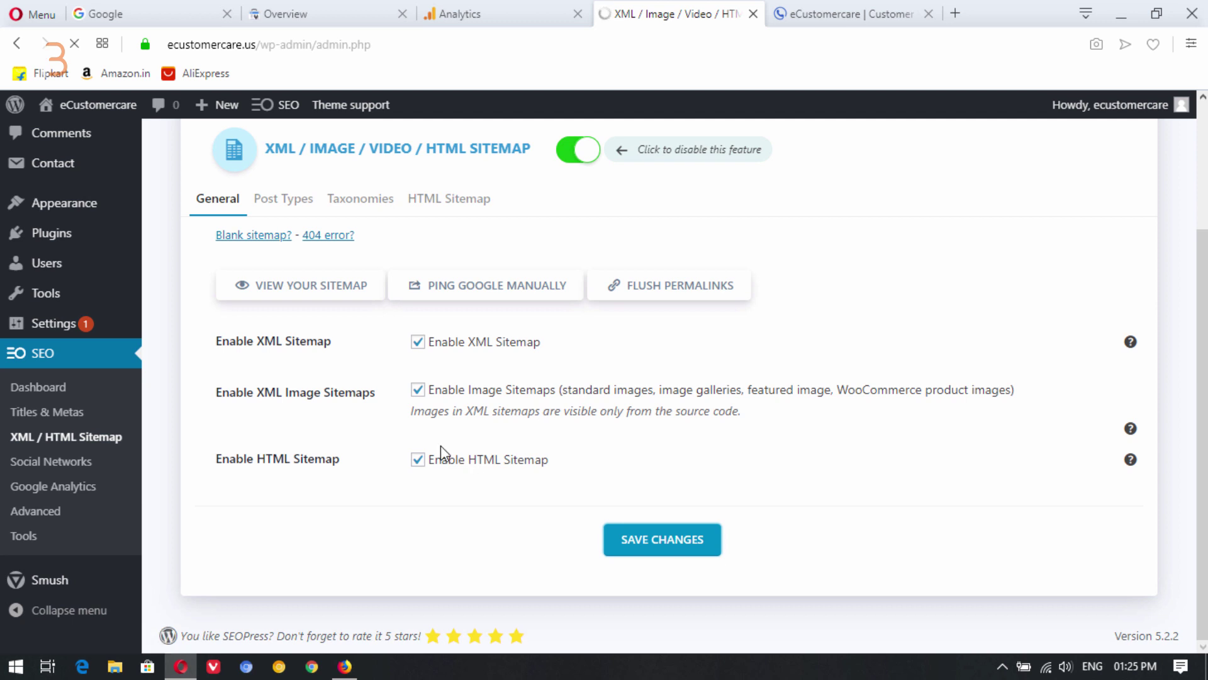
scroll(606, 314, down, 3)
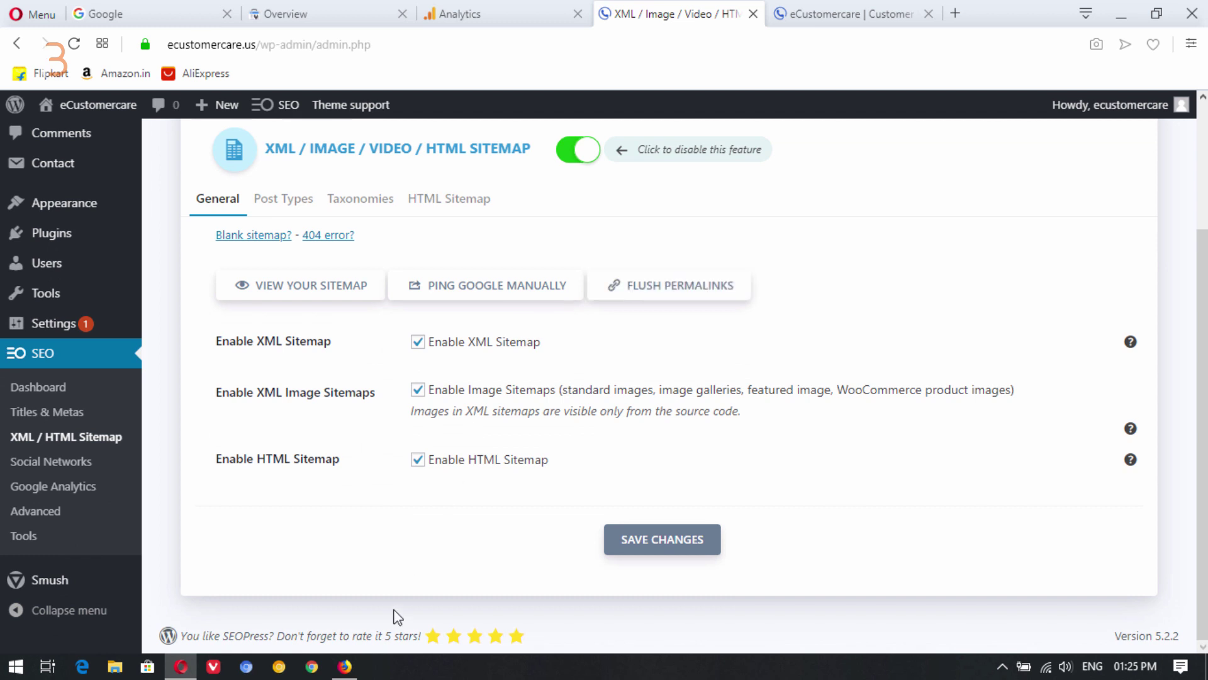
click(356, 670)
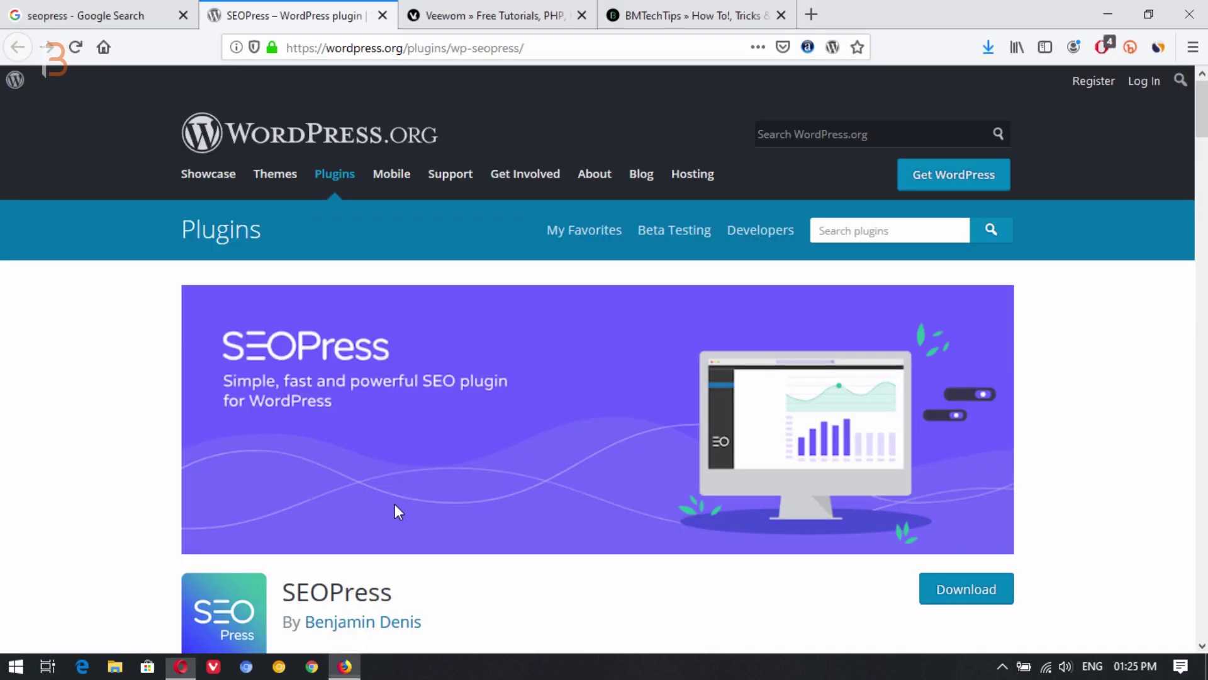
click(445, 6)
click(516, 50)
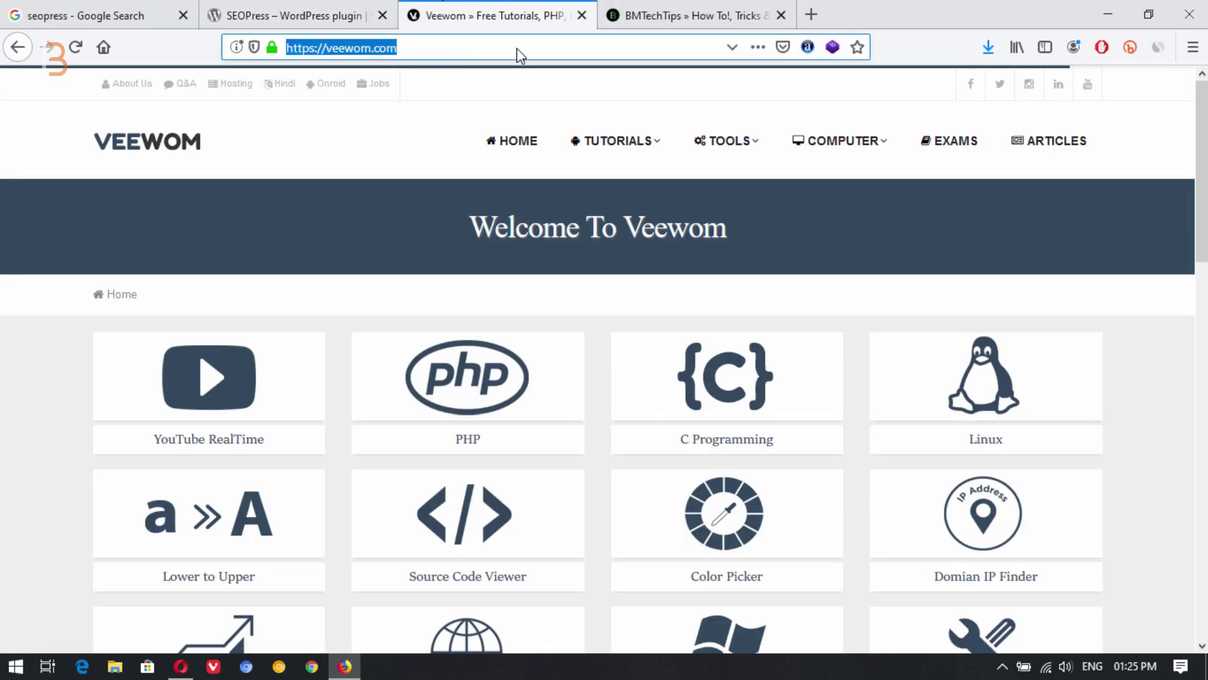
click(516, 50)
text(/)
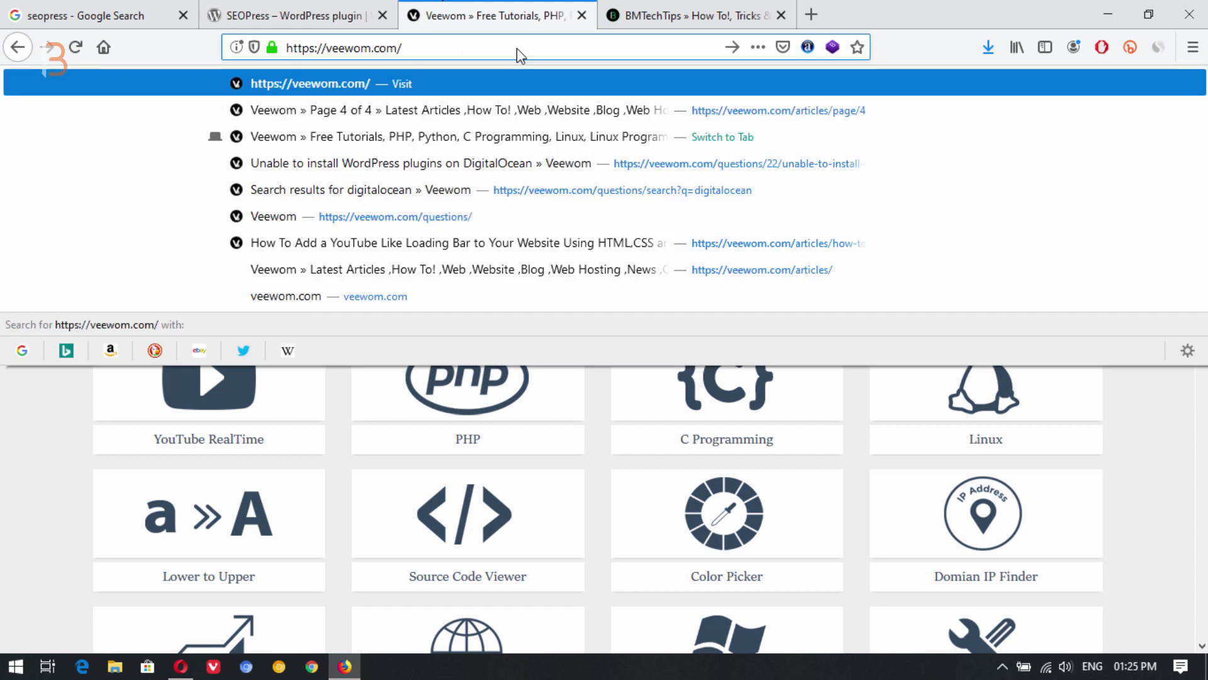
text(site)
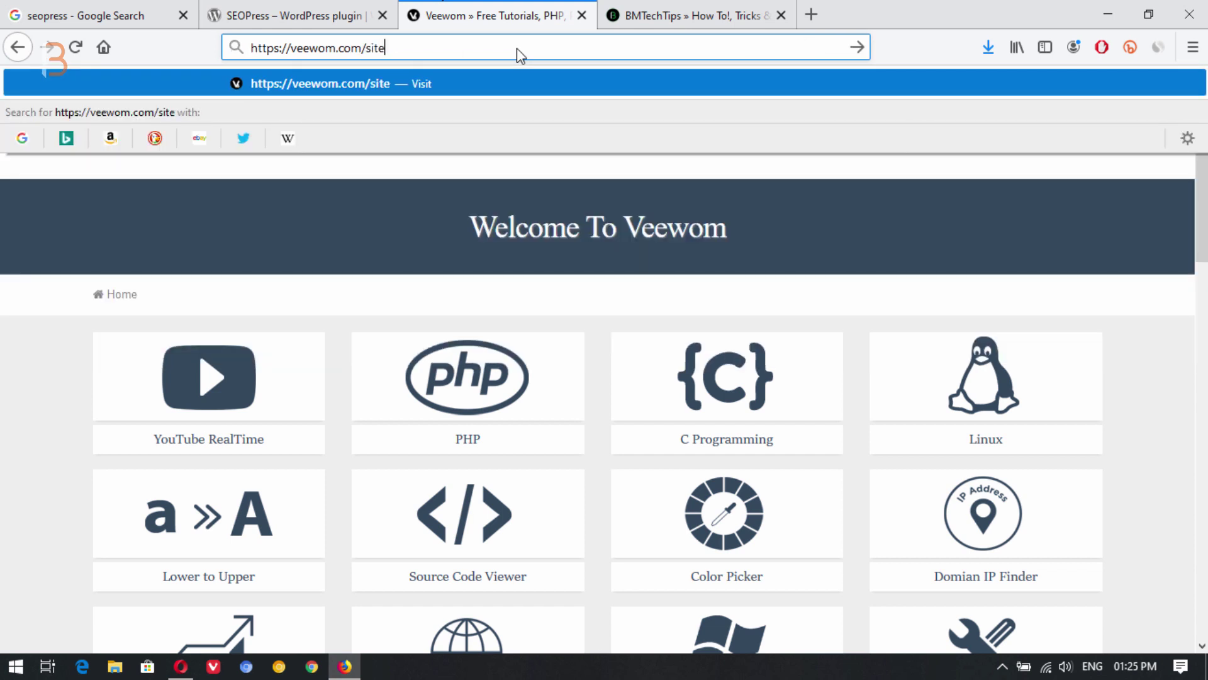
text(map)
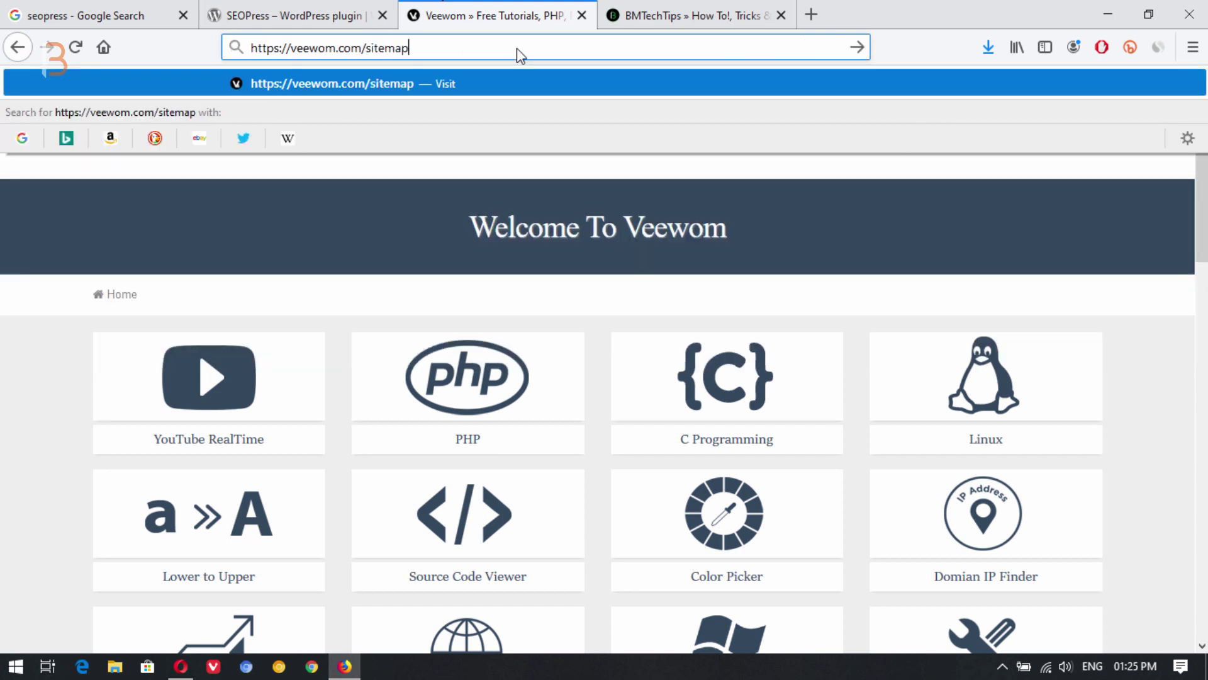
text(.)
text(htm)
key(Return)
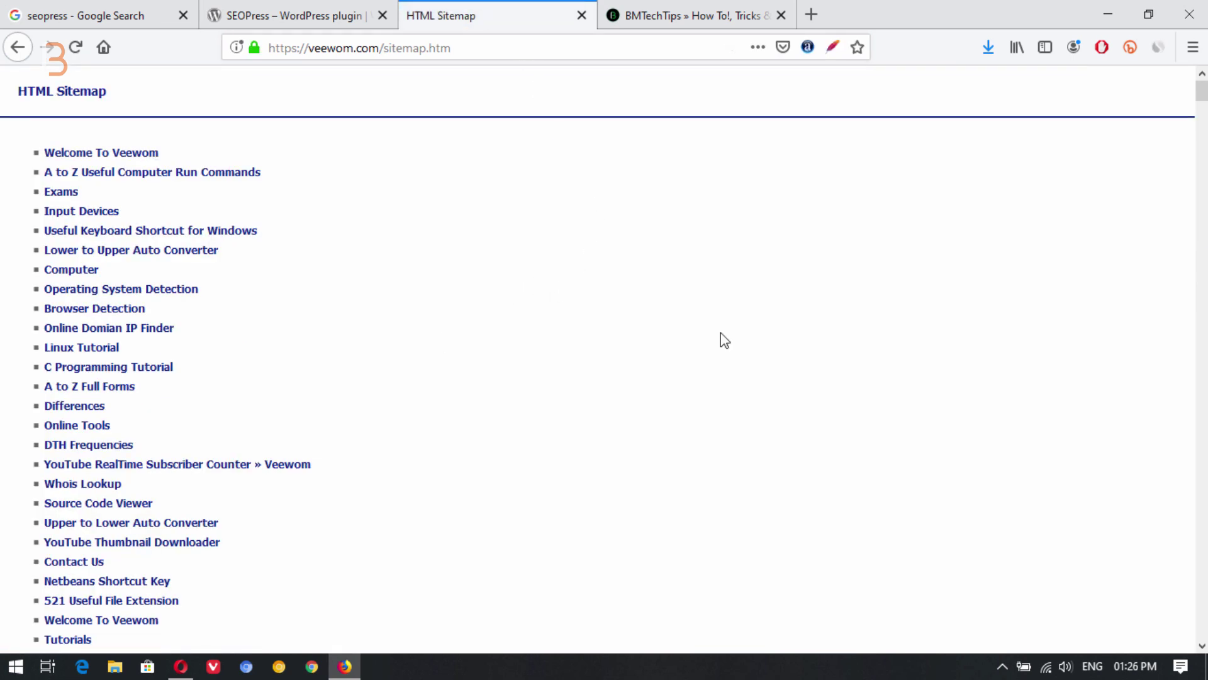
Look over the example HTML sitemap, close its tab and switch back to the sitemap settings in Opera.
drag(1201, 93, 346, 48)
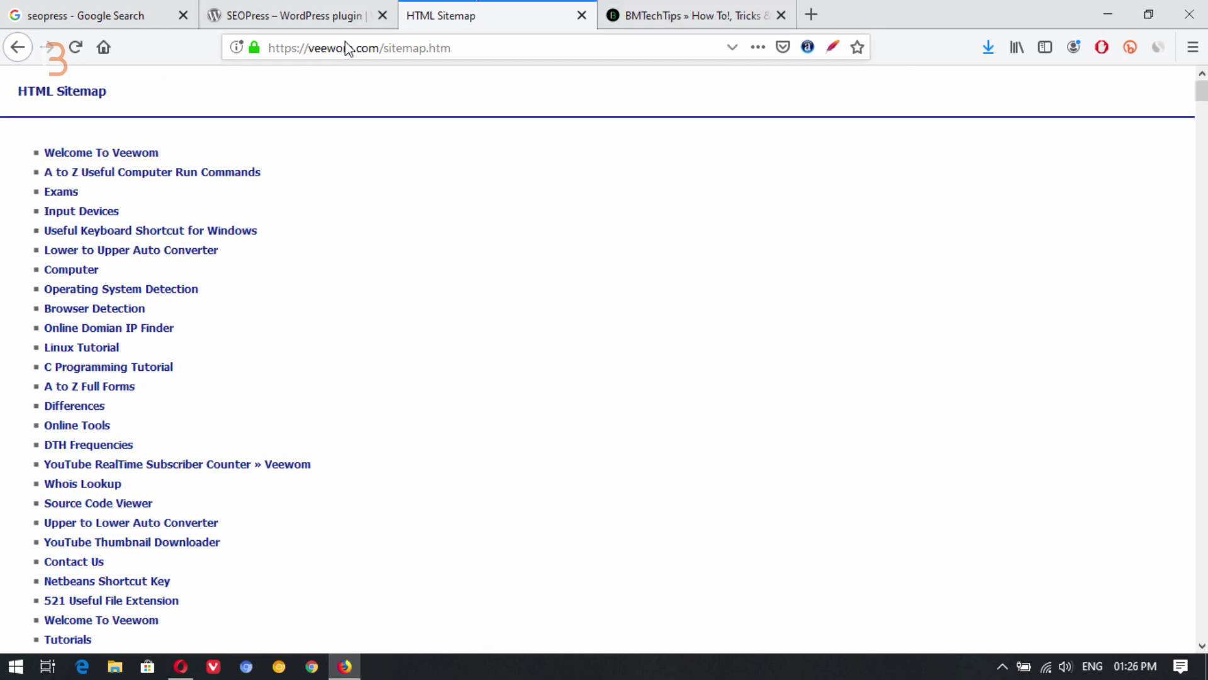
click(582, 16)
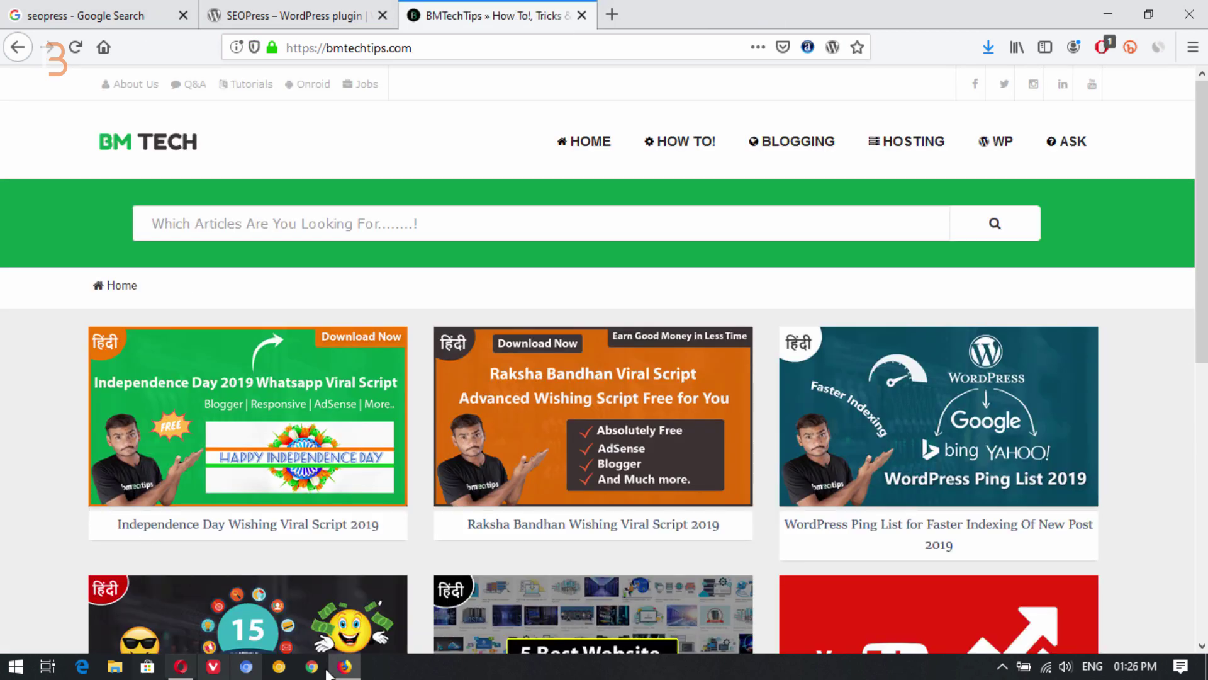
click(180, 667)
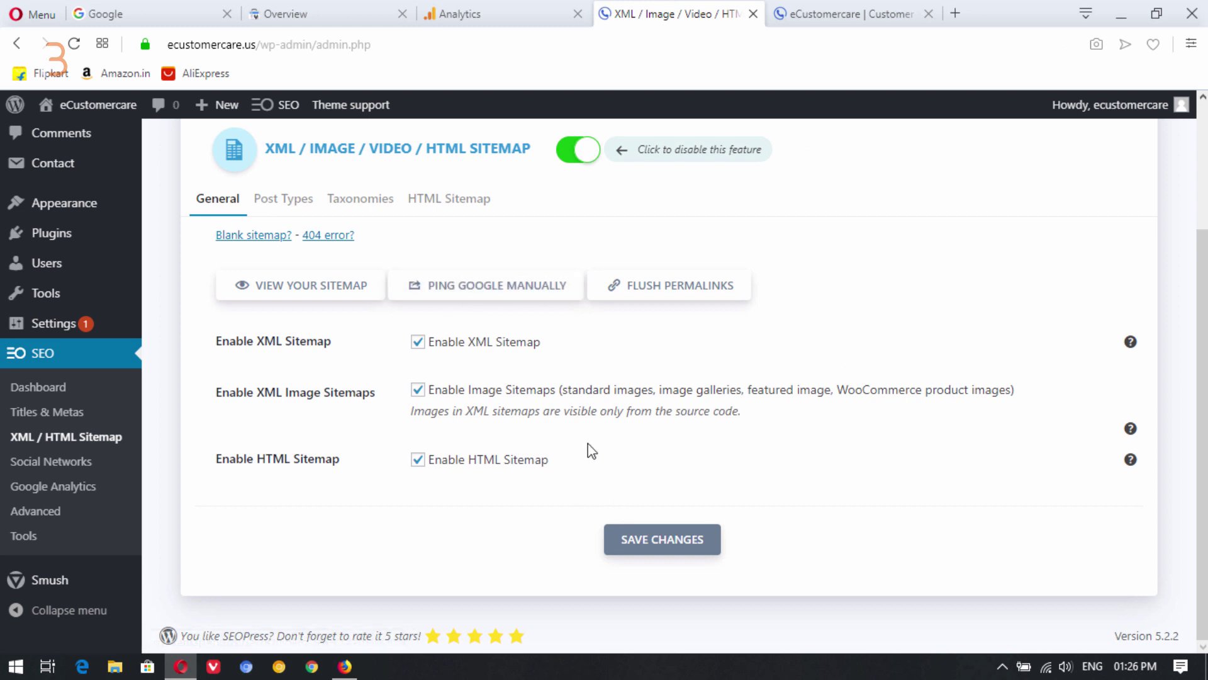
Examine the HTML Sitemap options, including the display shortcode, exclusions, sort order and publication date setting.
click(462, 199)
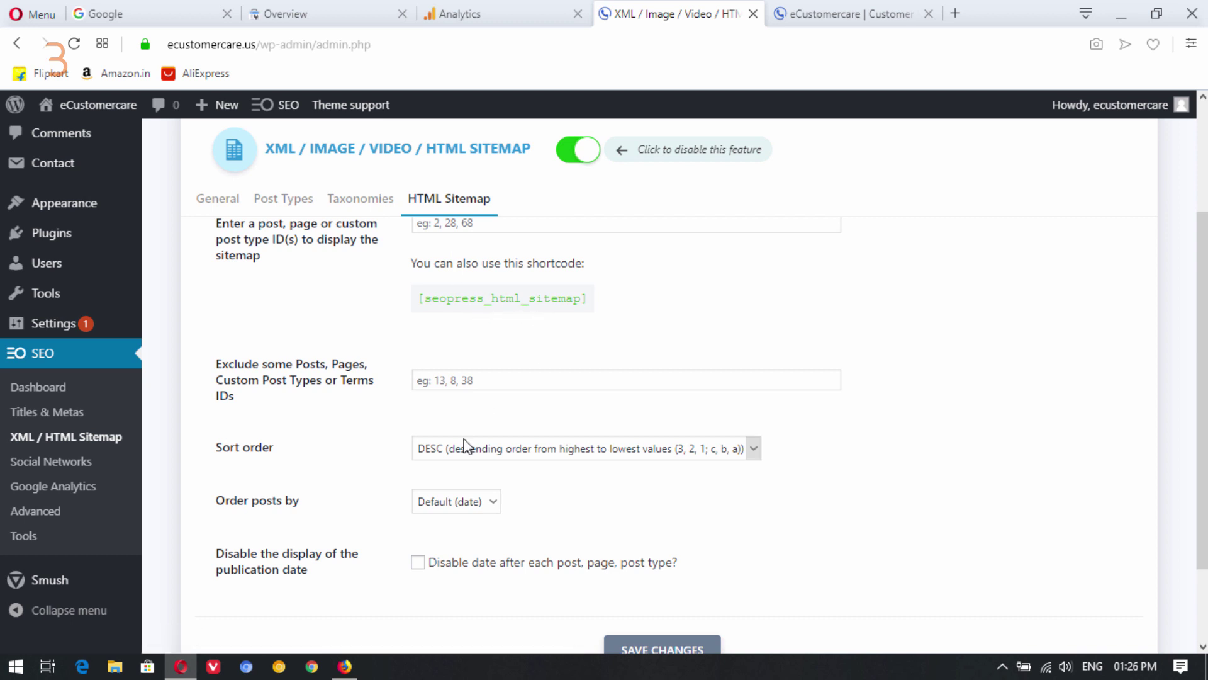
scroll(466, 448, down, 2)
scroll(467, 452, up, 5)
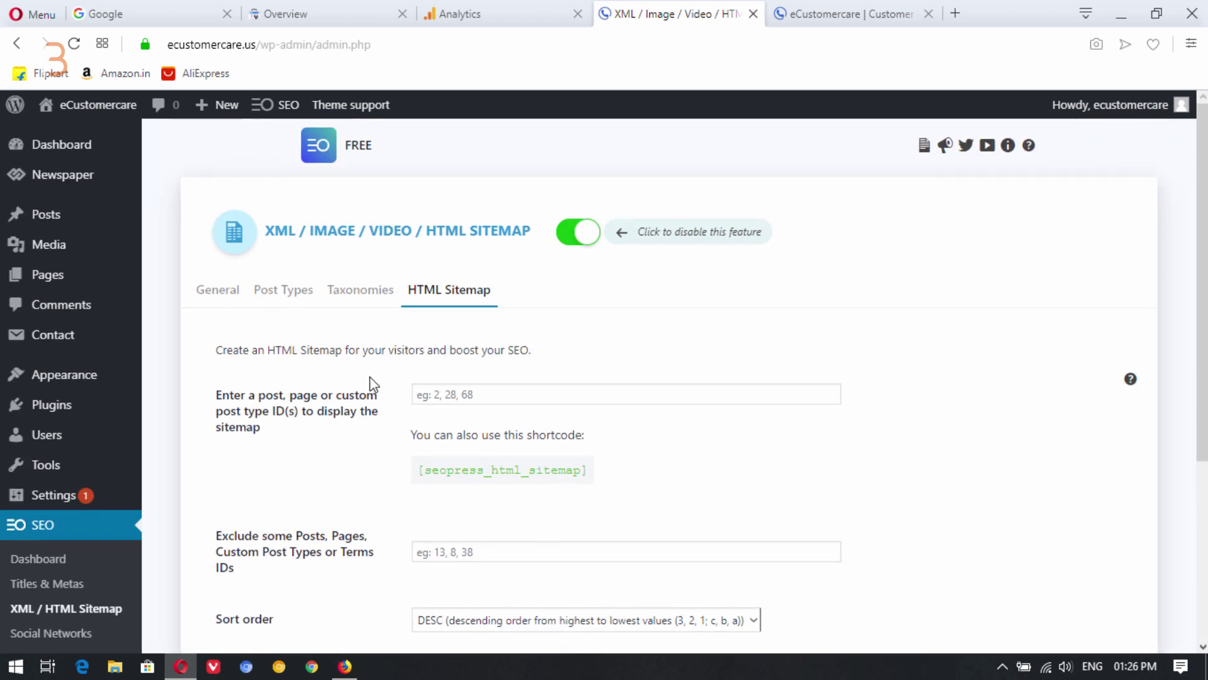
scroll(342, 351, down, 5)
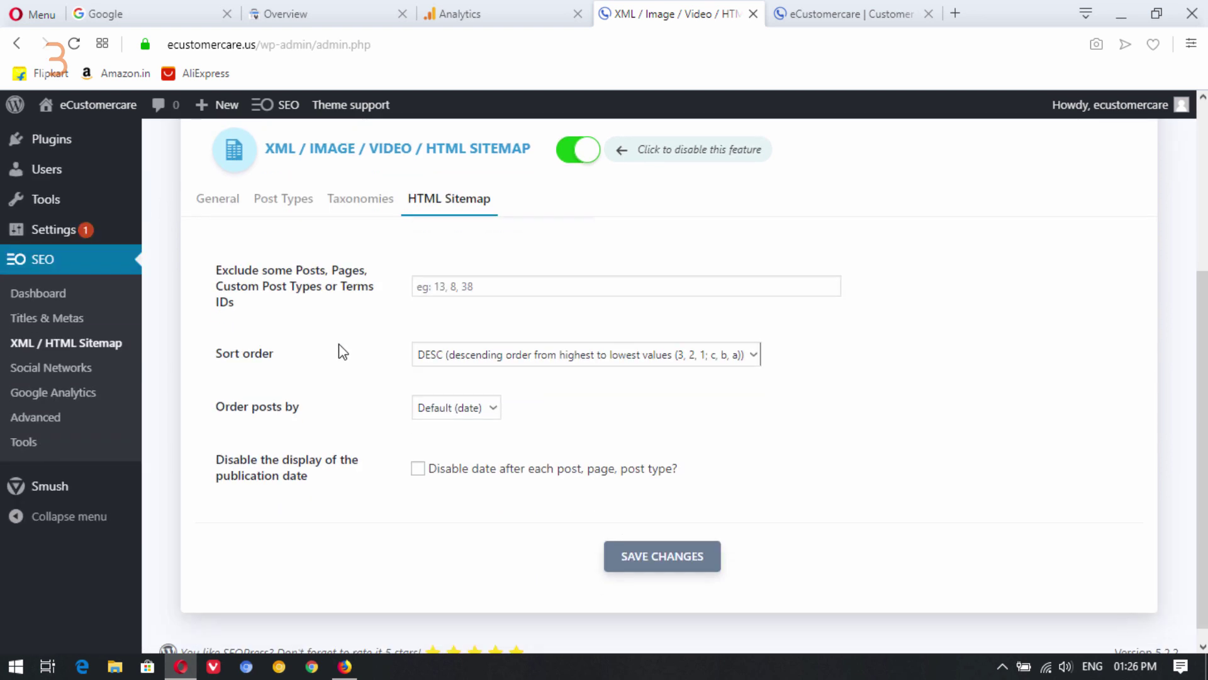
Open the Social Networks settings of the SEO plugin and bring up the Knowledge Graph fields.
click(69, 374)
scroll(555, 395, down, 5)
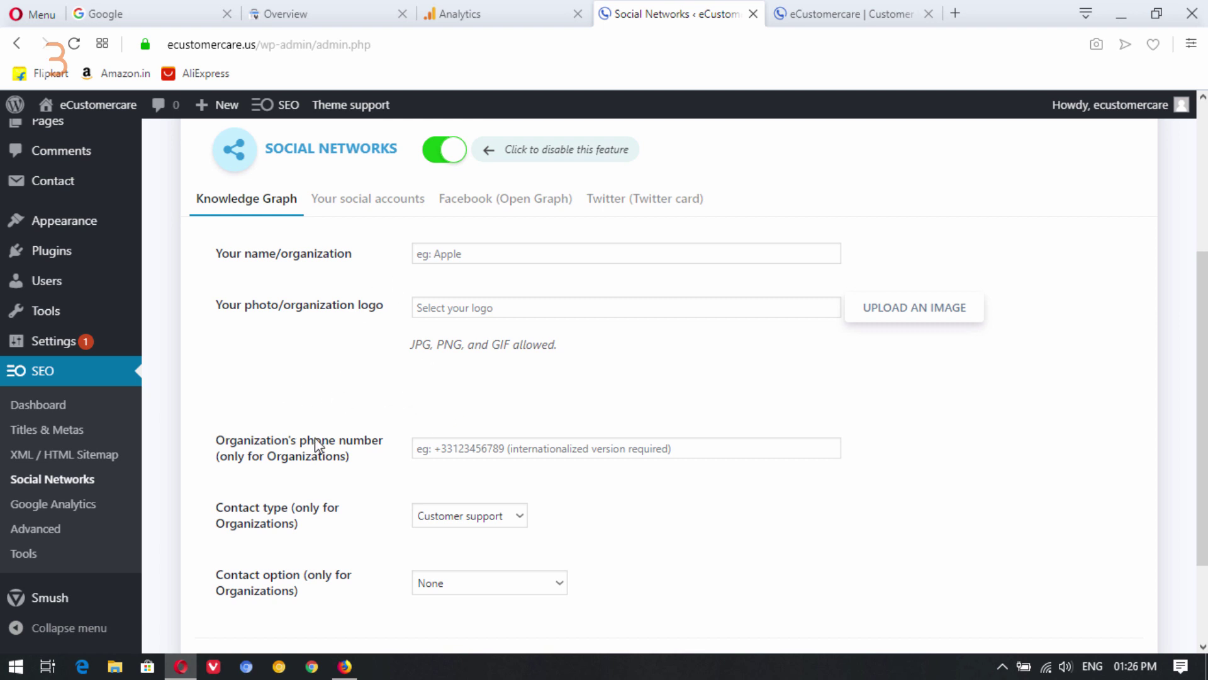
Look over the Knowledge Graph fields and open the SEO plugin's Google Analytics settings at the tracking ID field.
scroll(305, 442, up, 3)
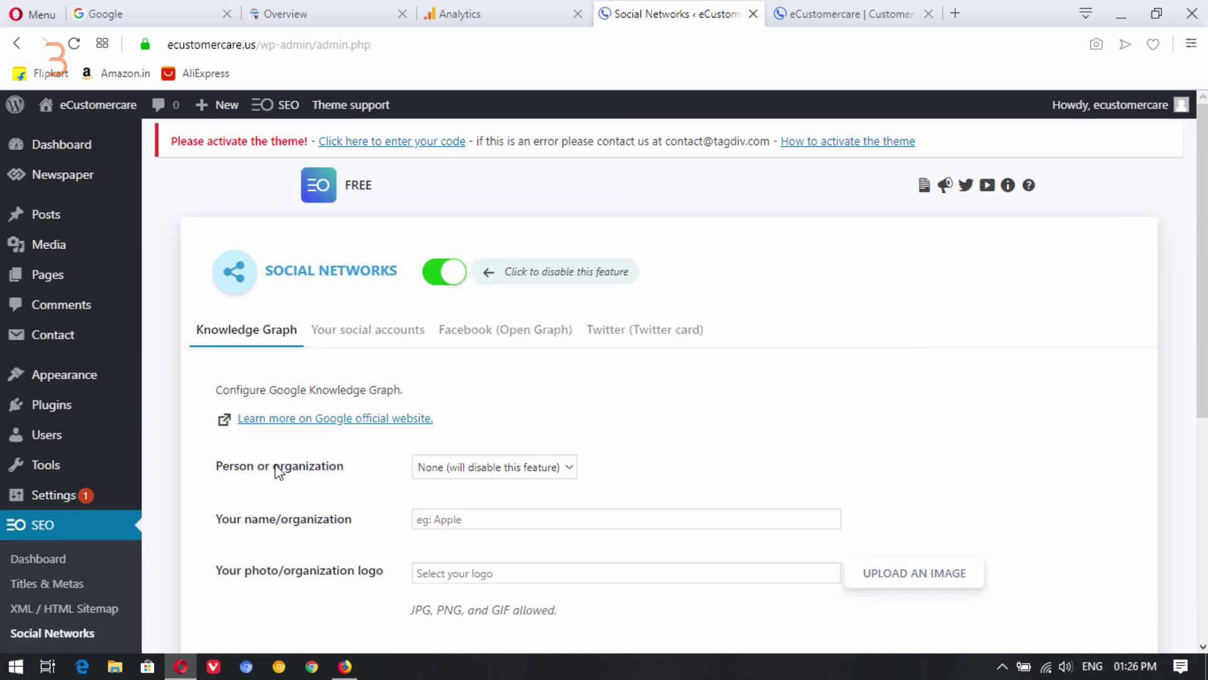
scroll(327, 484, down, 3)
scroll(404, 464, up, 3)
scroll(337, 464, down, 3)
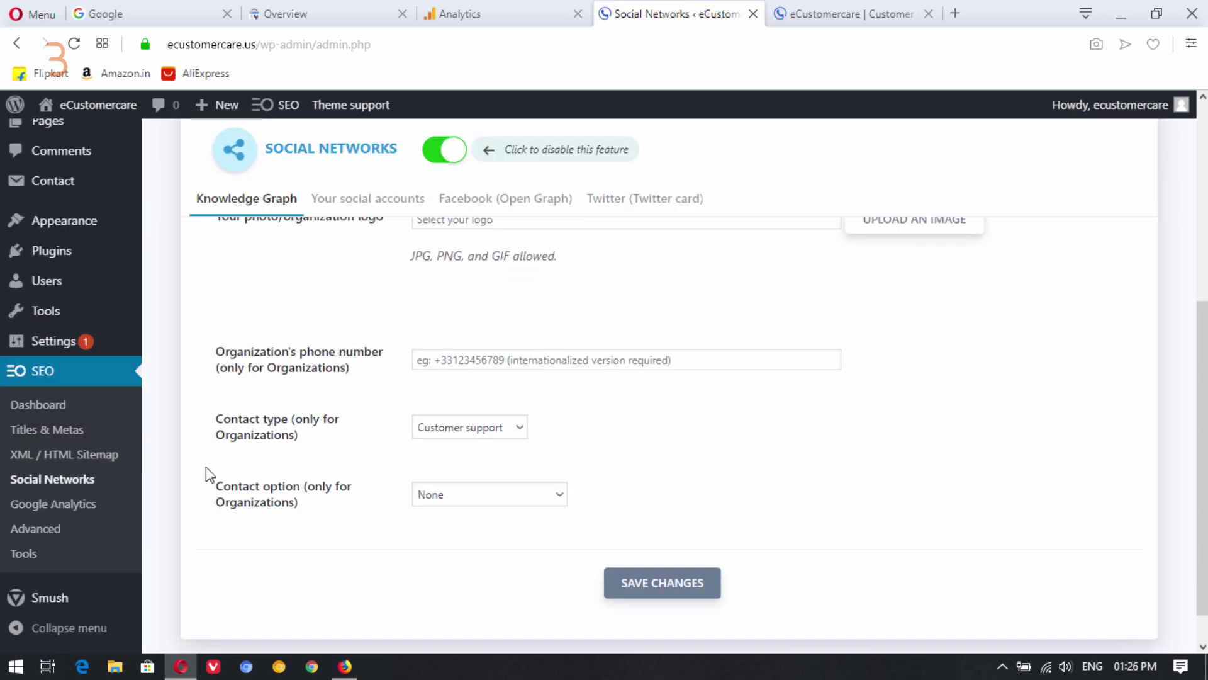
click(40, 508)
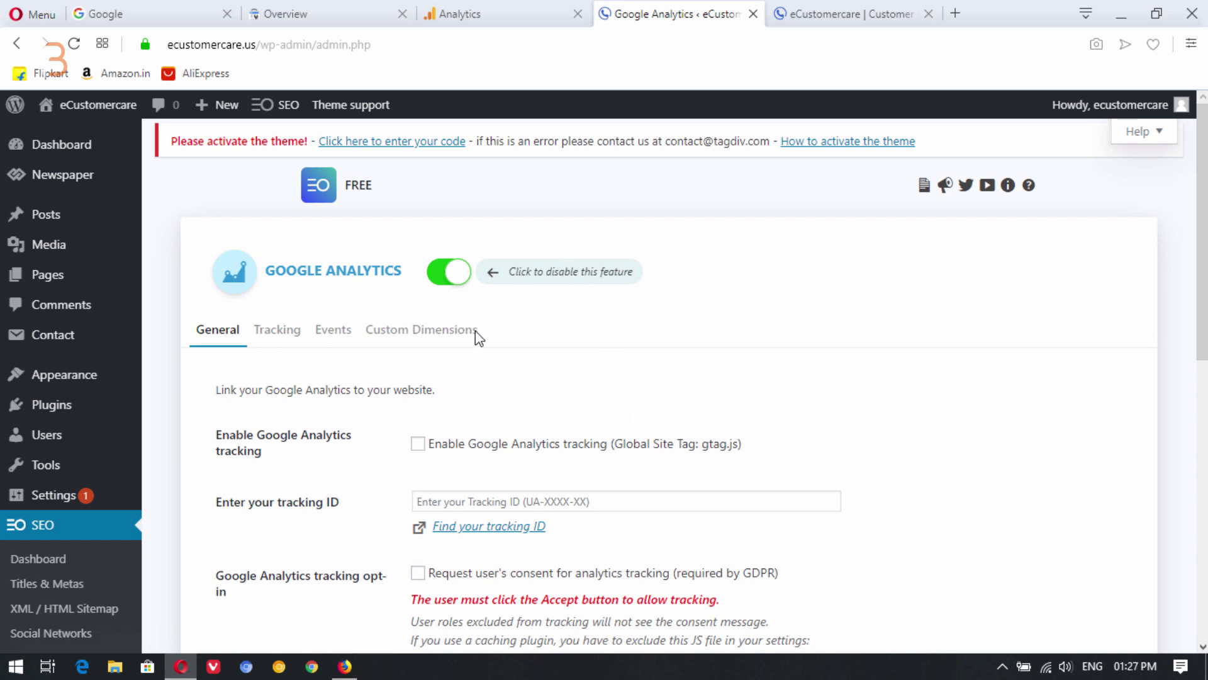
scroll(516, 329, down, 3)
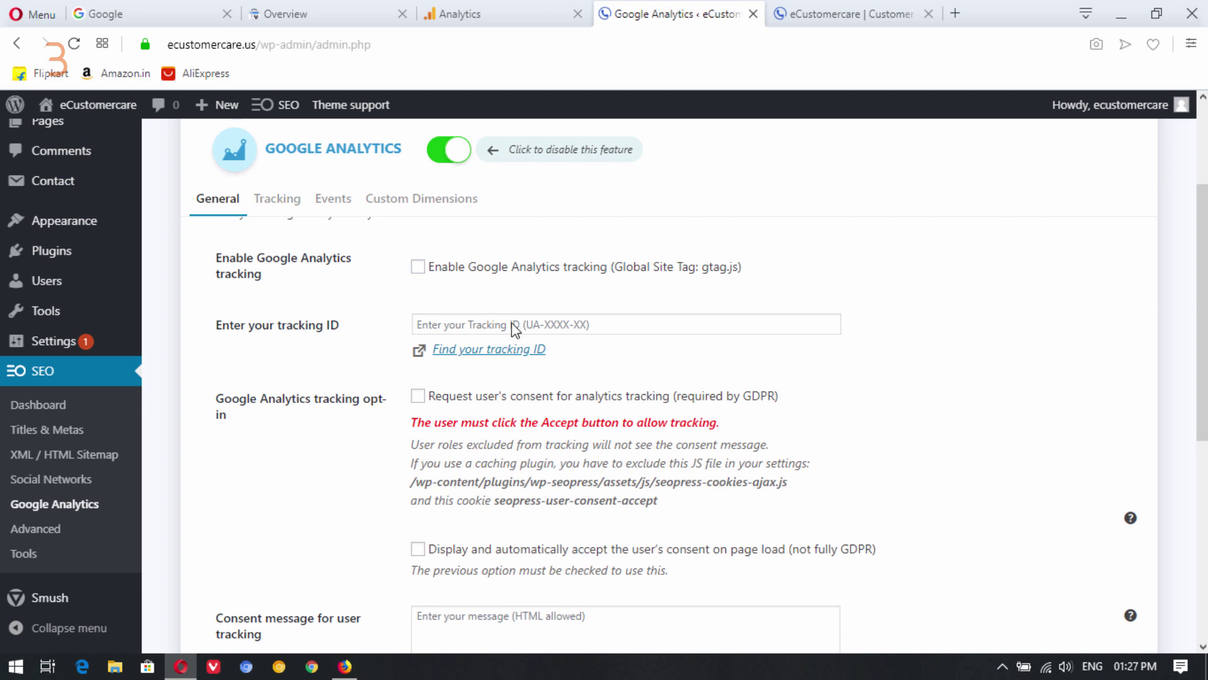
Switch to the Google Analytics site and open the Tracking Code page of the eCustomercare property's admin settings.
click(522, 9)
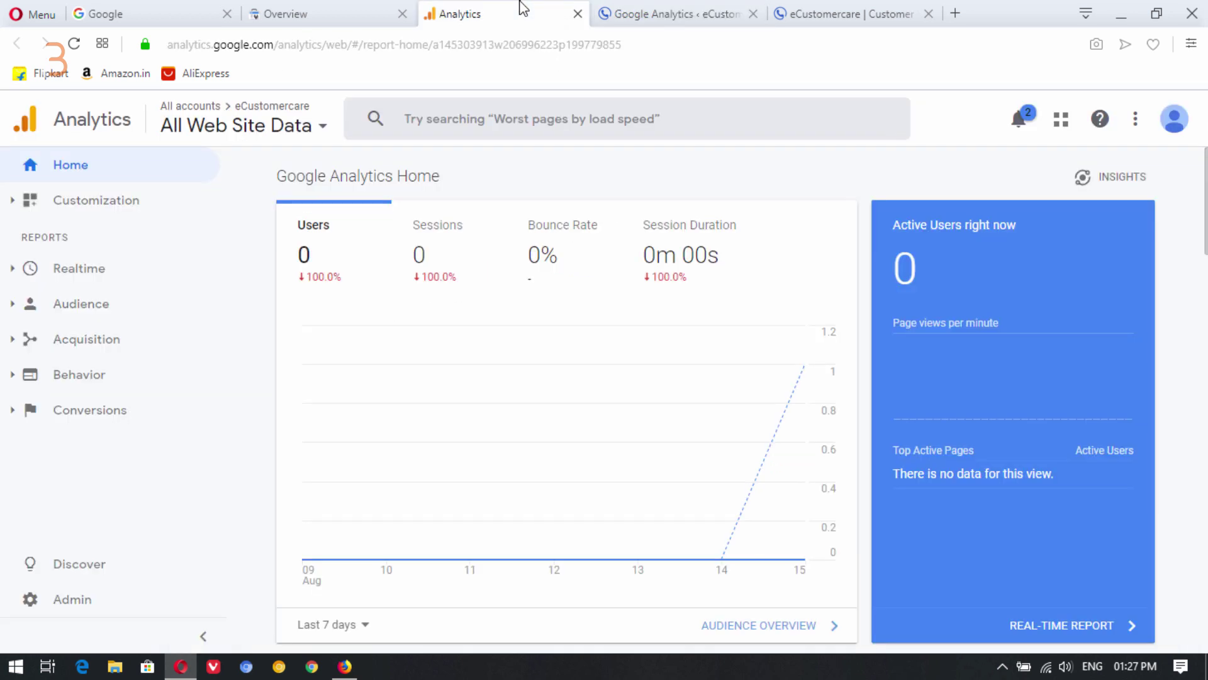
click(99, 614)
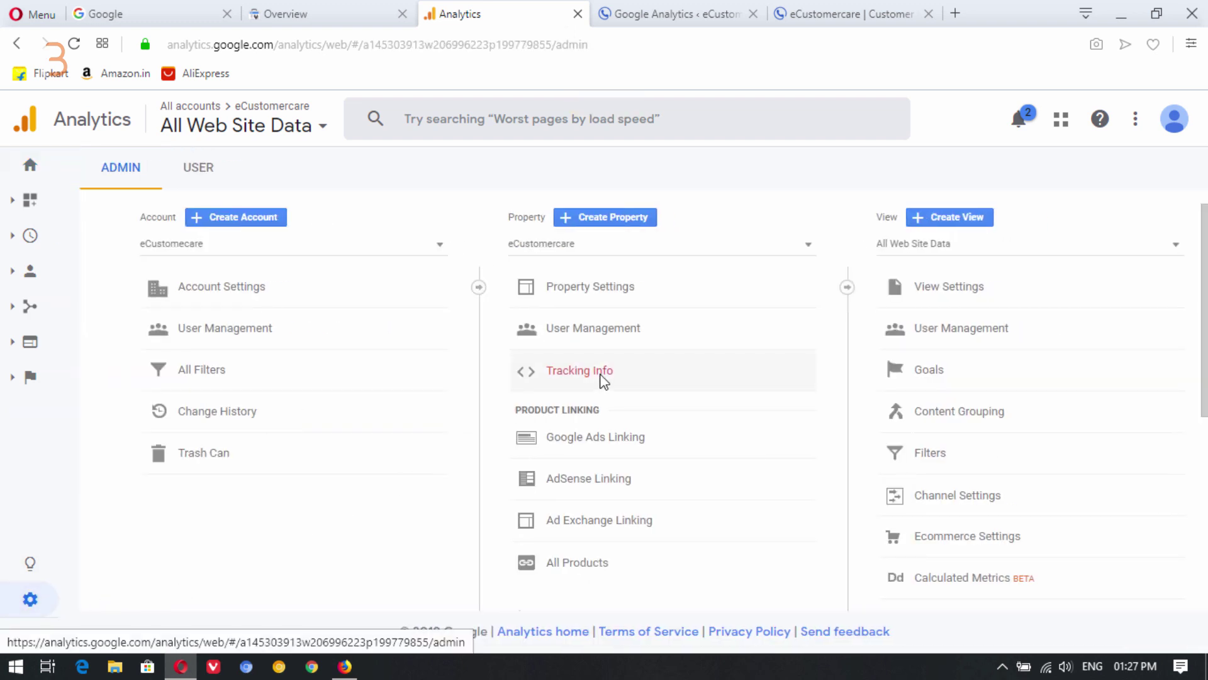
click(603, 376)
click(594, 404)
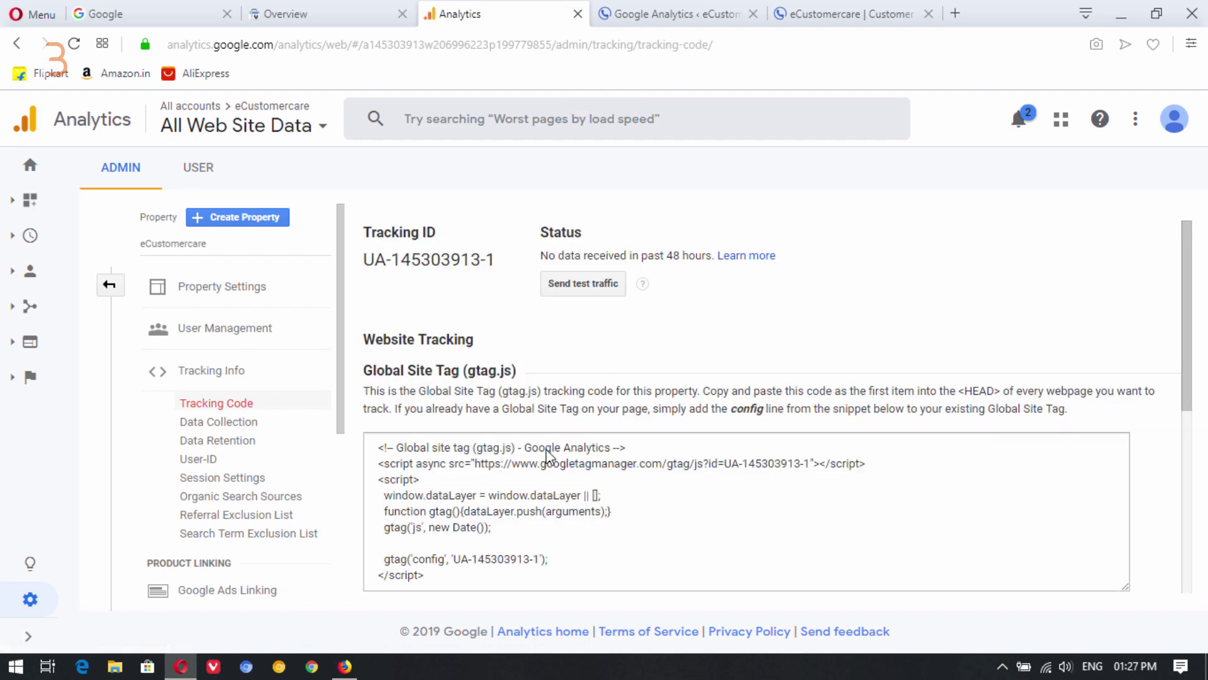
Copy the tracking ID from the config line of the Global Site Tag snippet.
drag(543, 568, 475, 567)
key(ctrl+a)
right_click(473, 560)
click(473, 560)
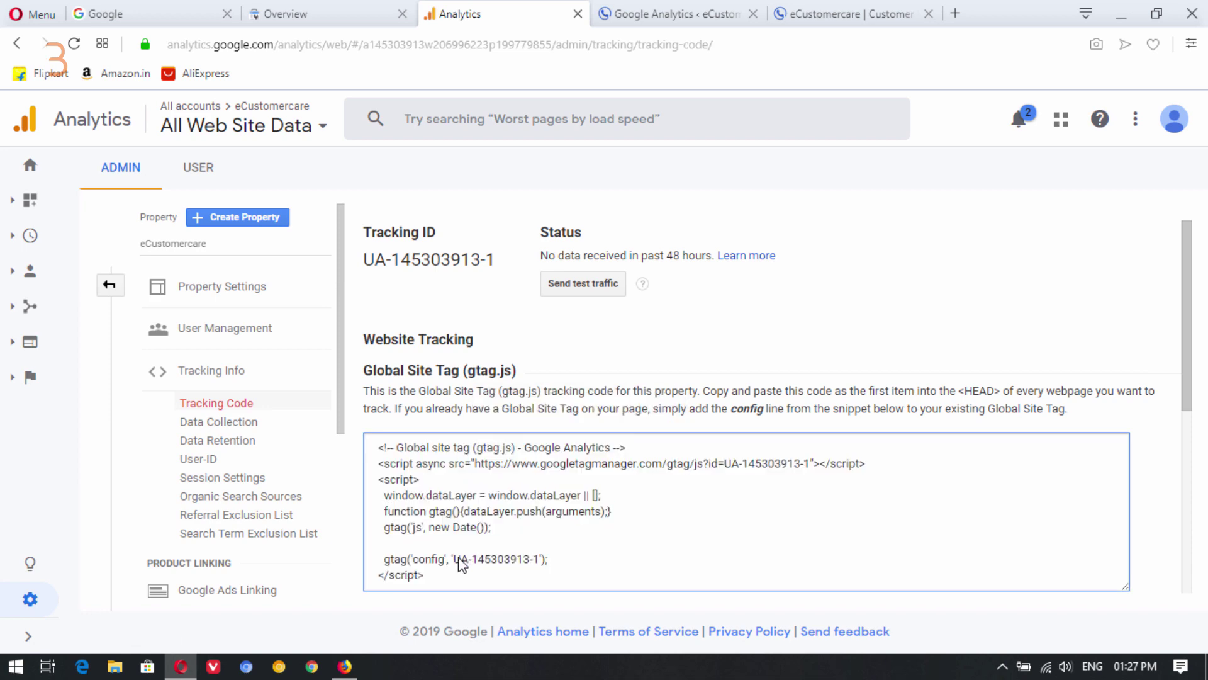
key(ctrl+a)
Return to the SEO plugin's Google Analytics settings, enter the copied tracking ID and save the changes.
click(669, 11)
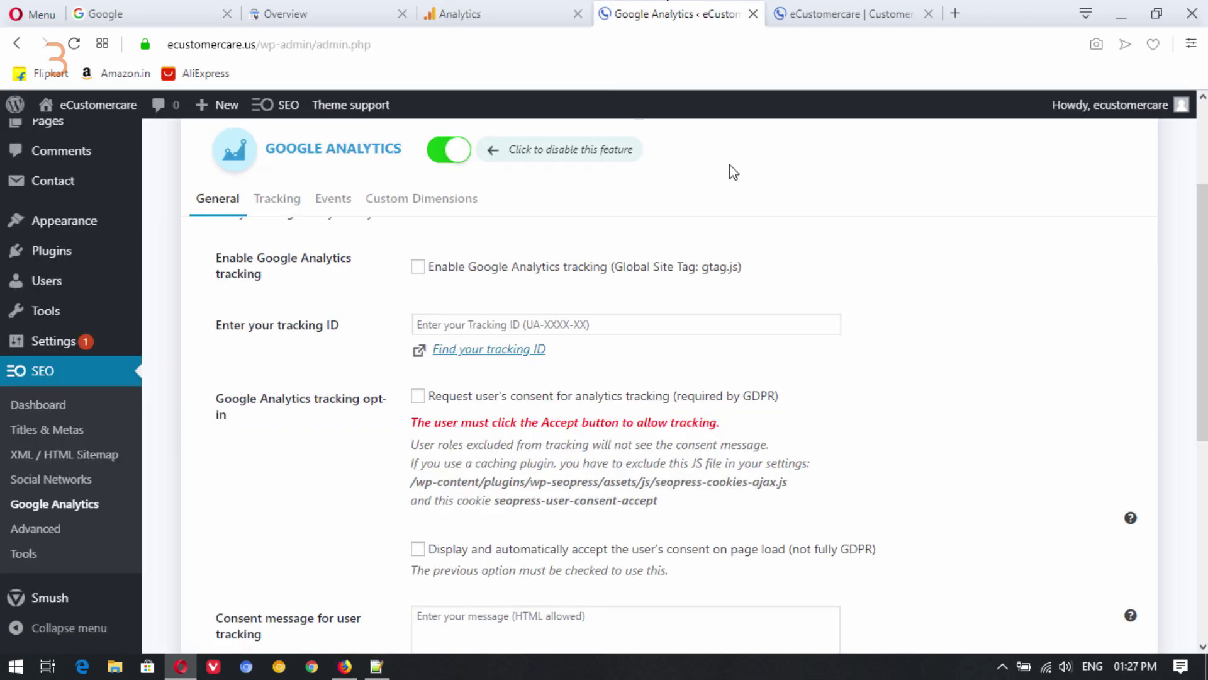
click(501, 326)
key(ctrl+v)
scroll(503, 354, down, 7)
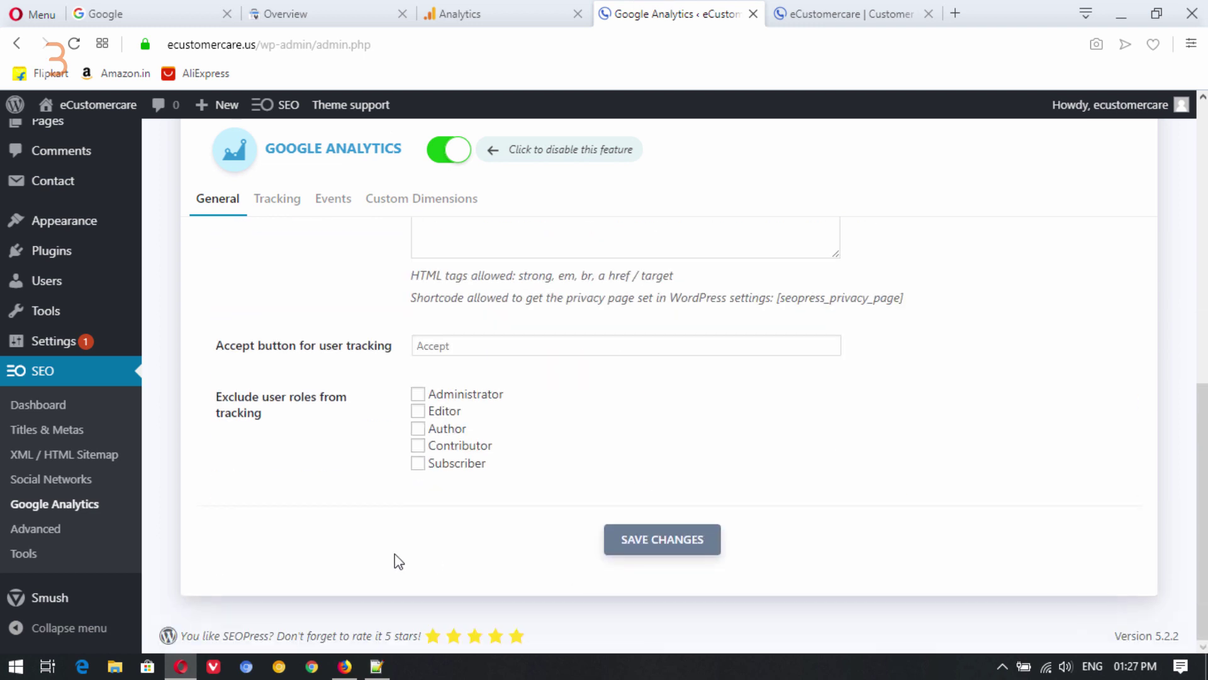
click(615, 552)
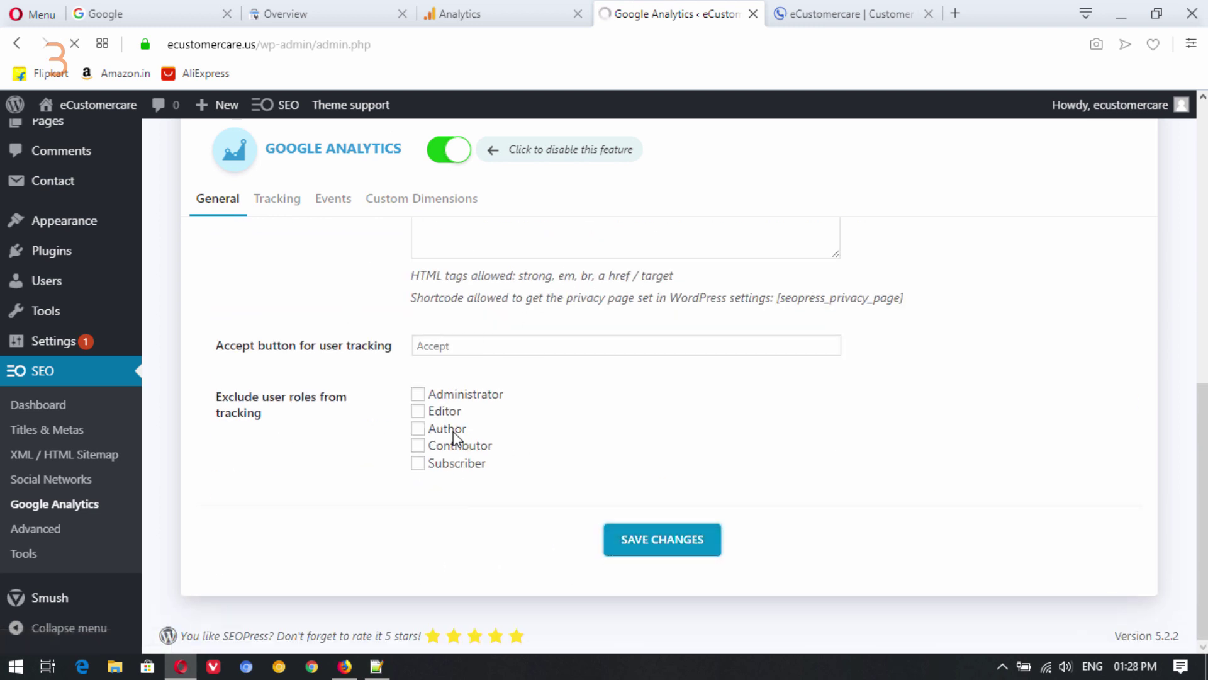
Examine the plugin's Google Analytics tracking and GDPR opt-in options, and check the tracking status on the Google Analytics site.
scroll(661, 440, down, 1)
scroll(707, 495, down, 3)
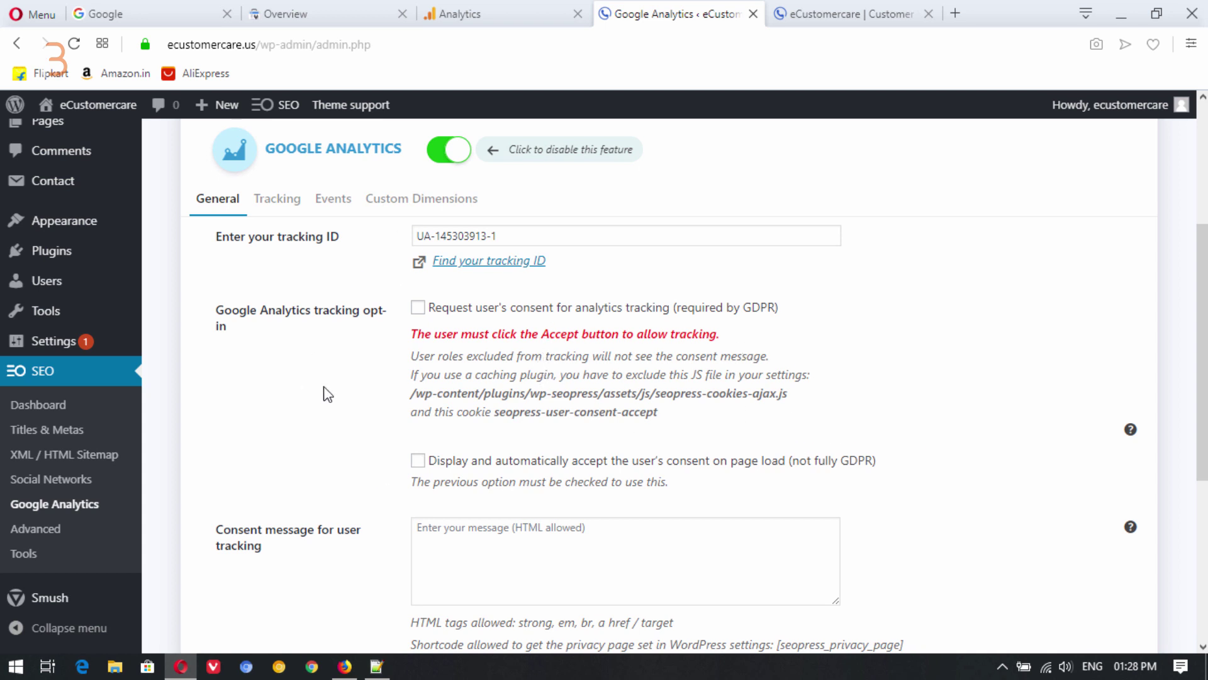
scroll(375, 272, up, 3)
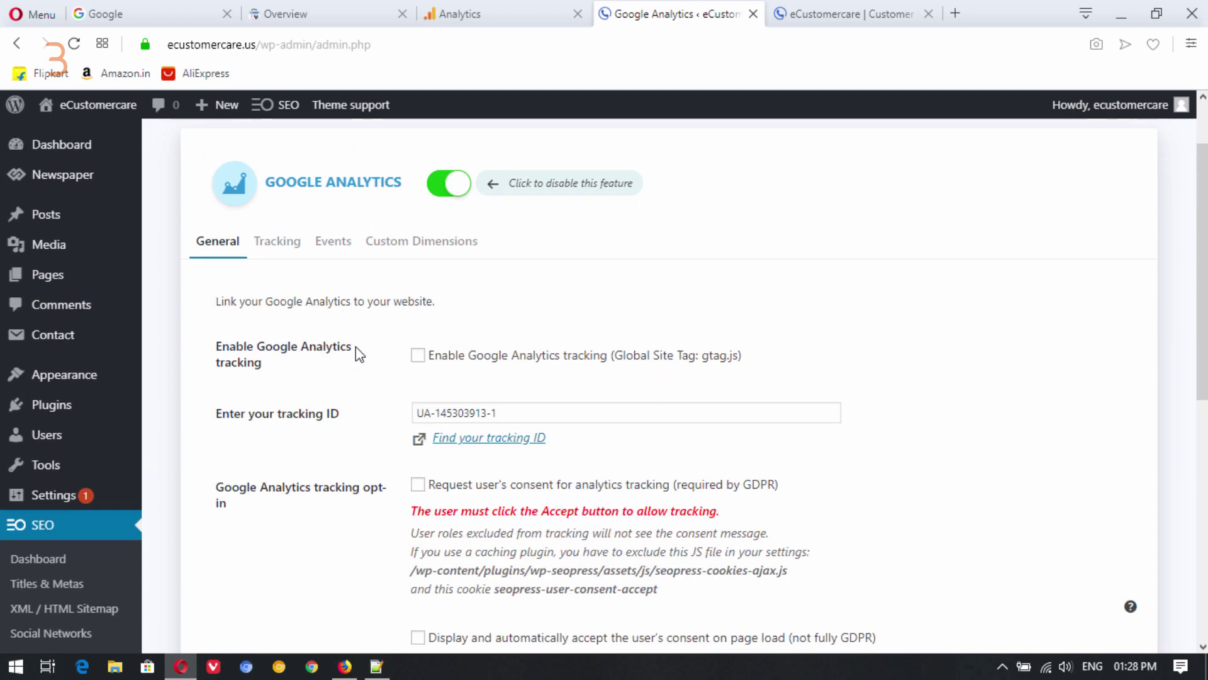
click(510, 9)
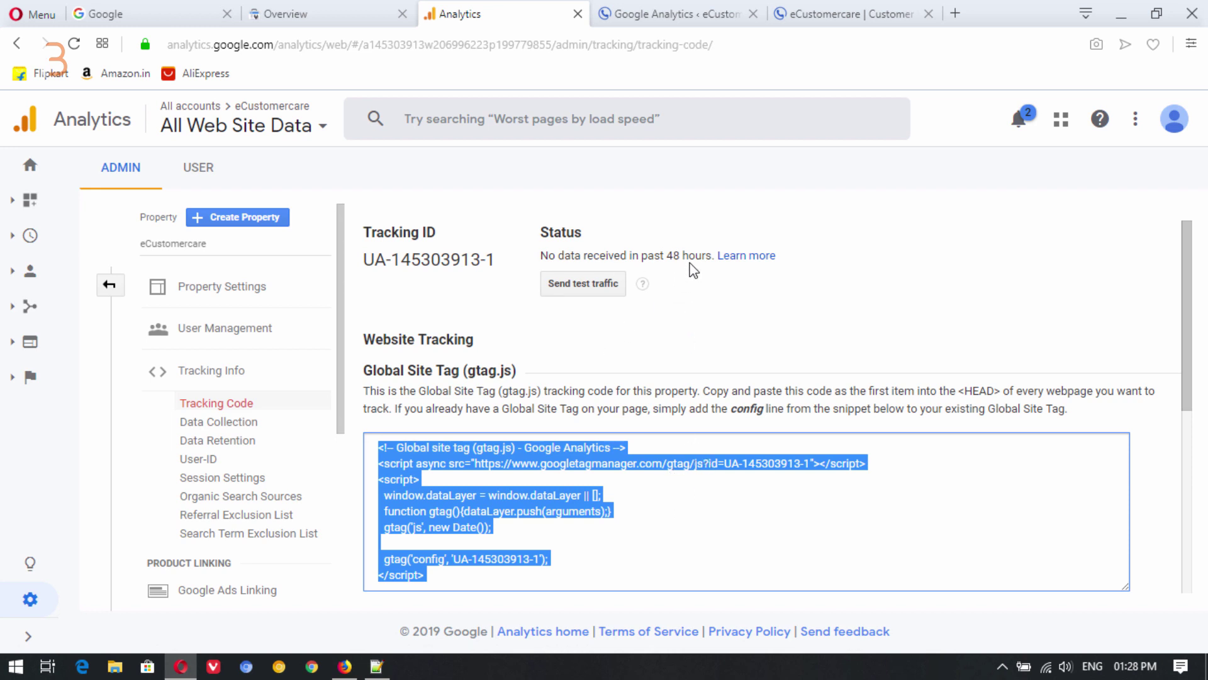
click(670, 14)
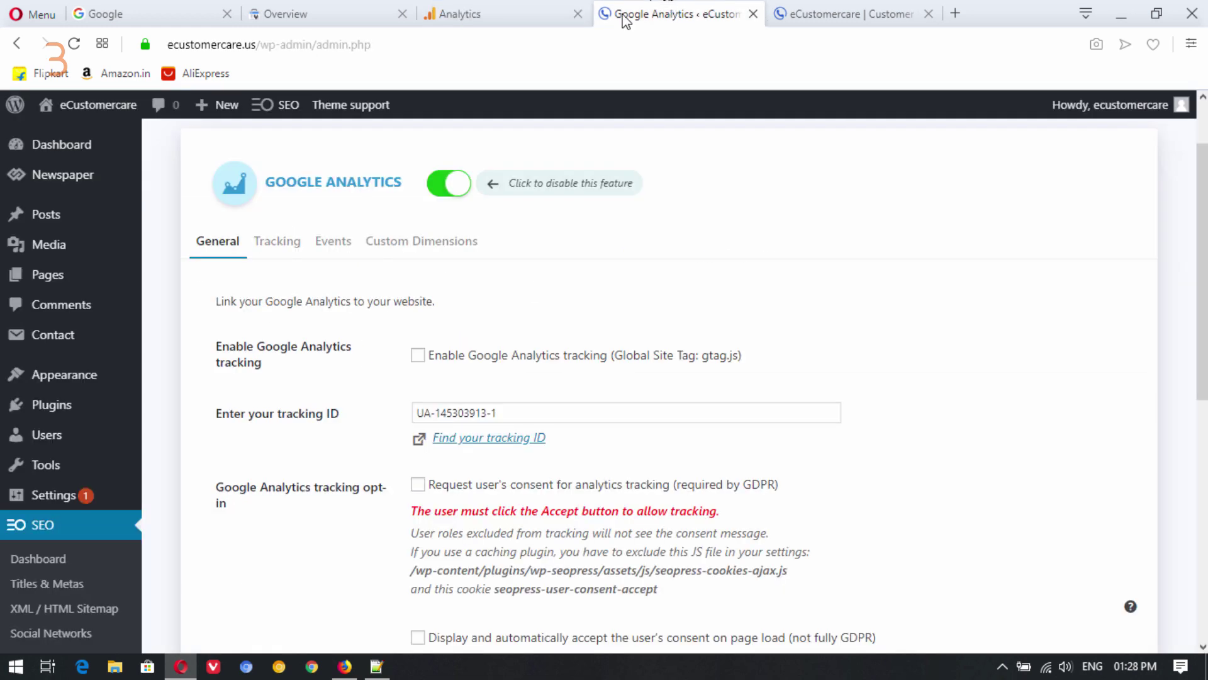
scroll(864, 447, down, 4)
scroll(843, 435, up, 1)
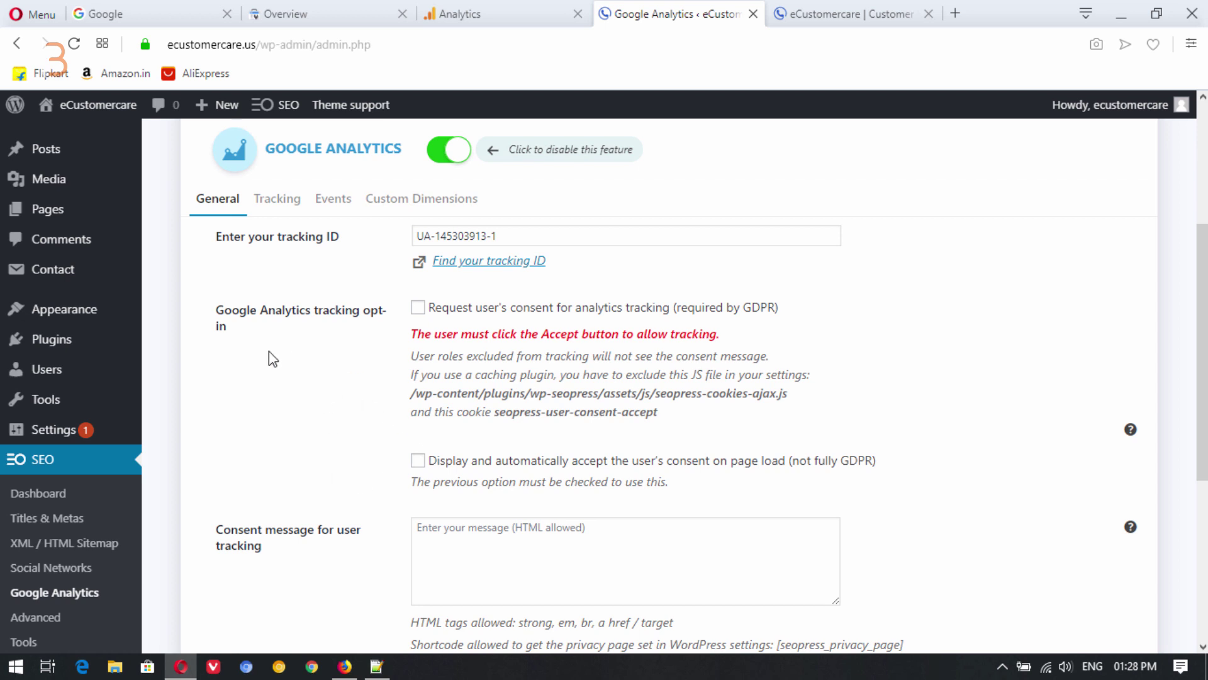
scroll(375, 393, up, 1)
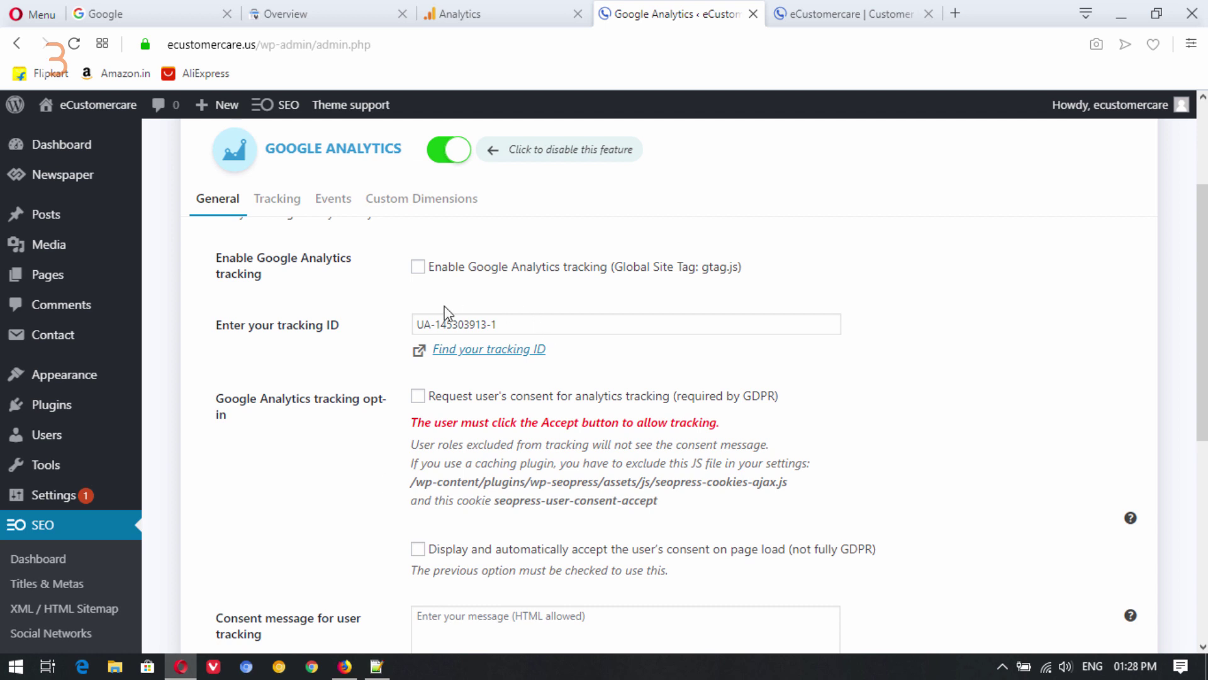
scroll(450, 353, down, 1)
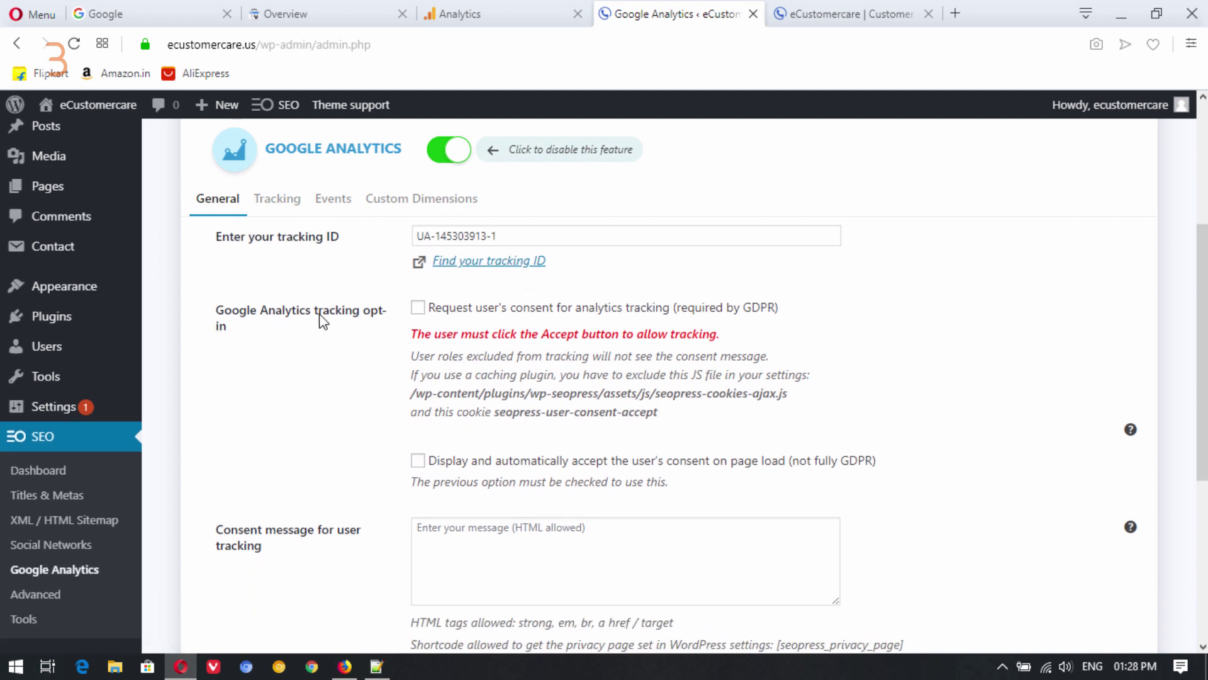
drag(743, 309, 781, 308)
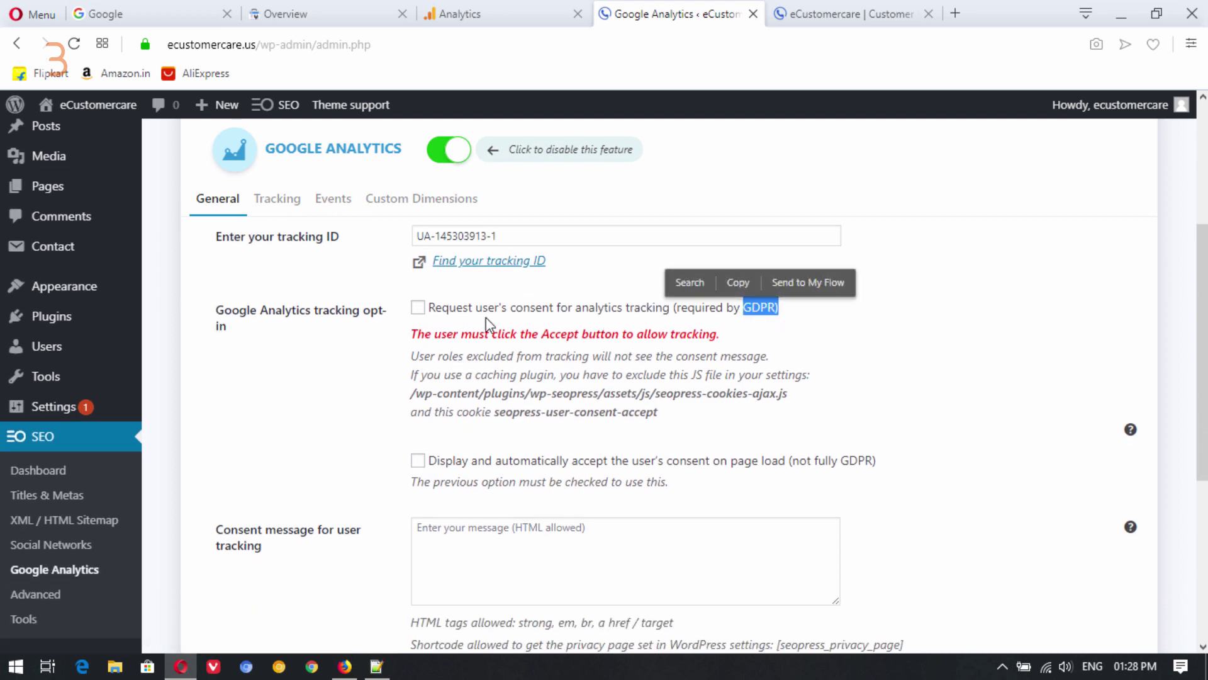
click(312, 394)
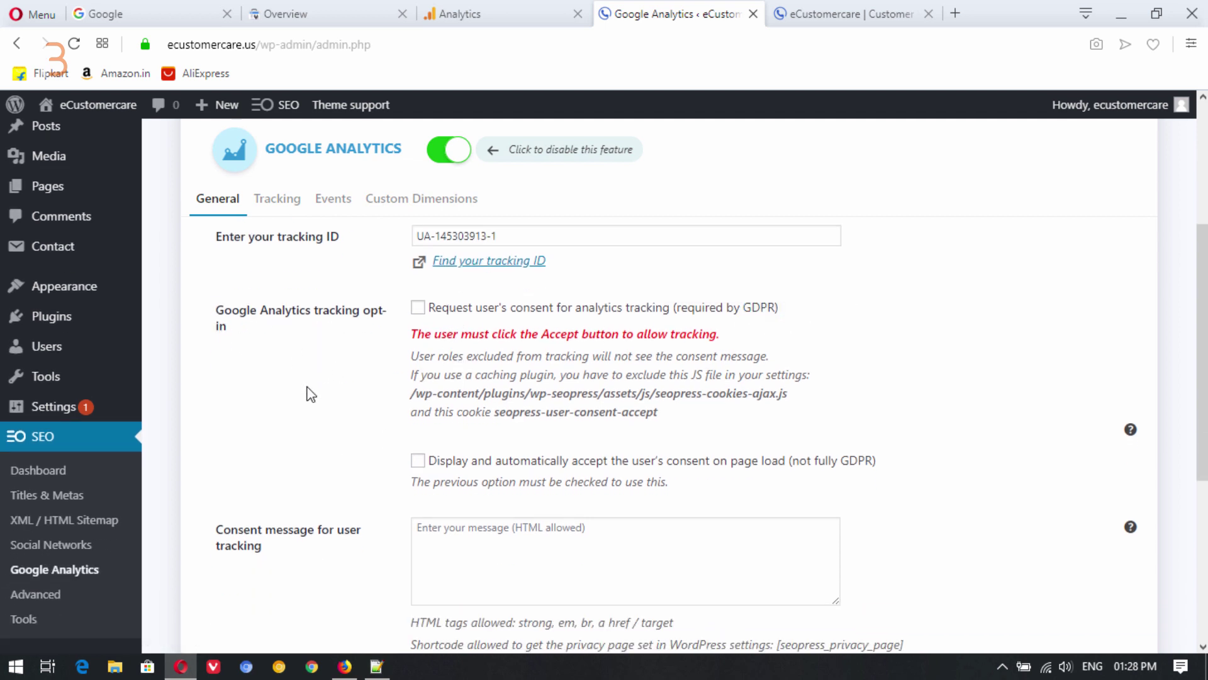
Enable requesting user consent for analytics tracking and automatically accepting it on page load, and save the changes.
click(418, 308)
click(417, 460)
scroll(819, 440, down, 5)
click(651, 542)
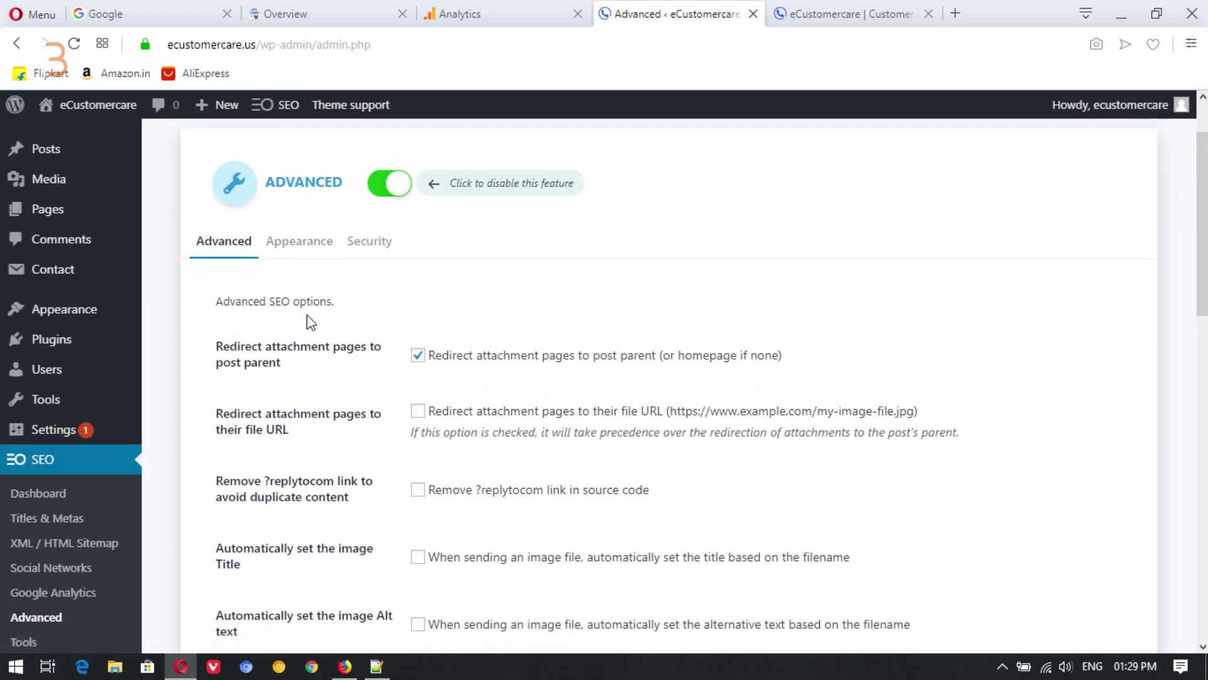
Examine the Advanced SEO options down to the site verification fields, and check the site's overview in Google Search Console.
scroll(394, 380, down, 4)
scroll(398, 450, down, 12)
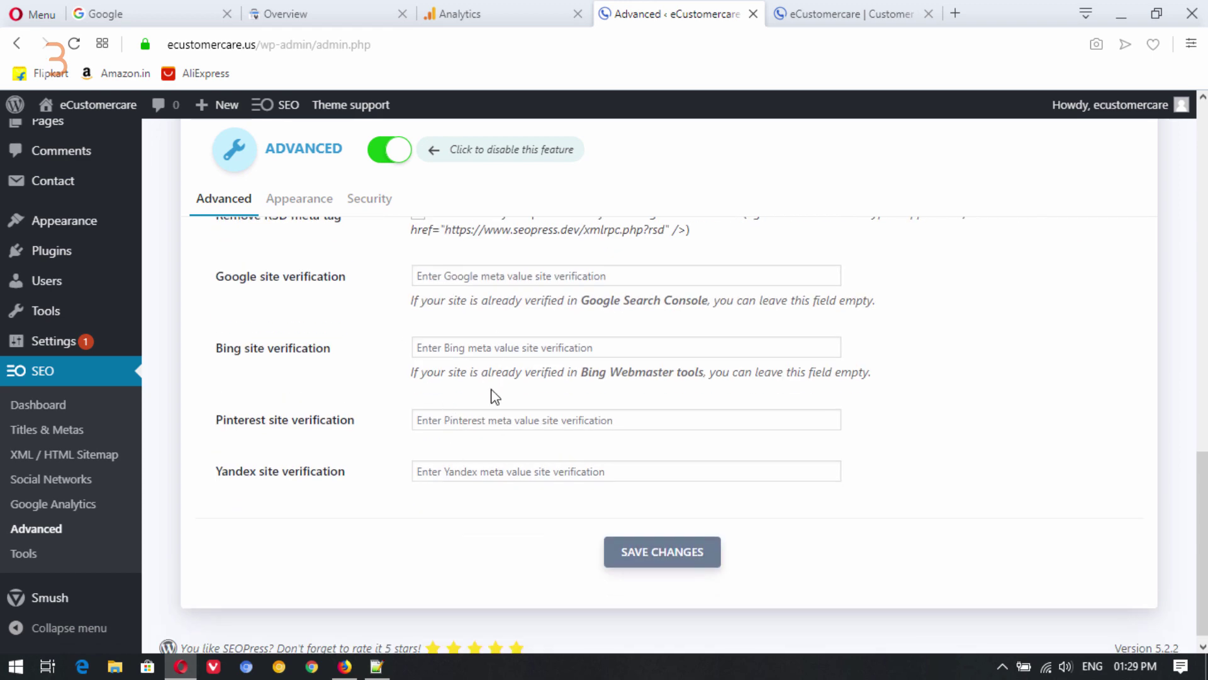
scroll(495, 396, up, 1)
click(364, 7)
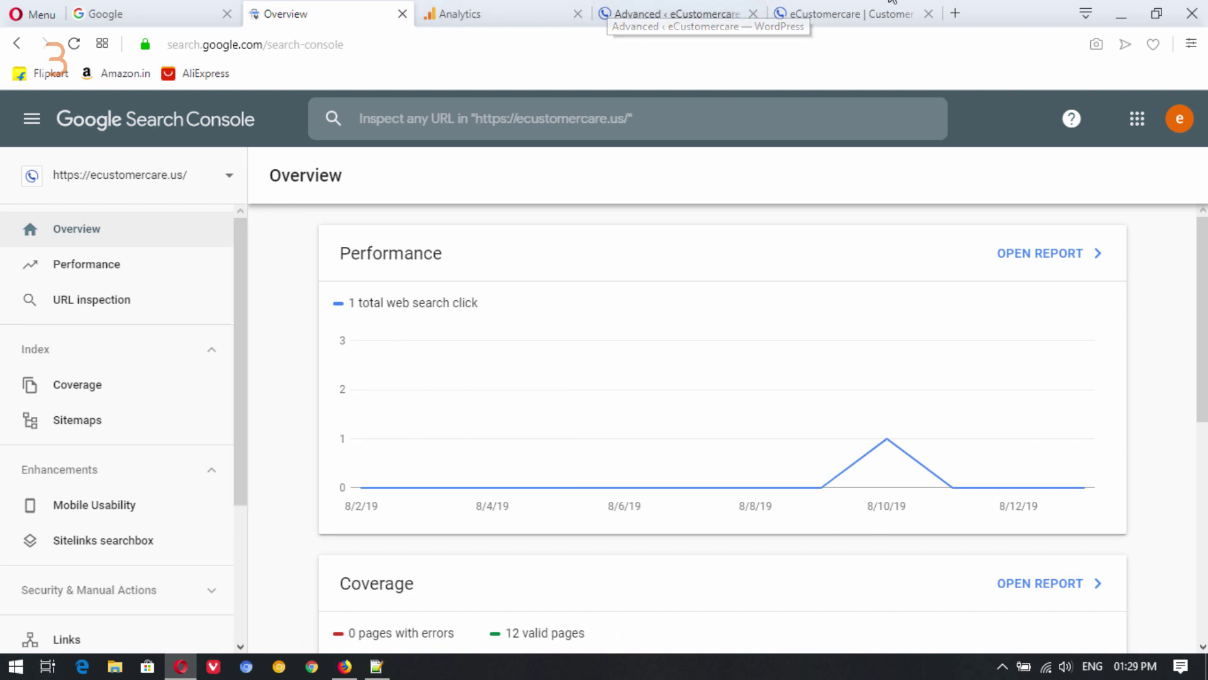
click(703, 8)
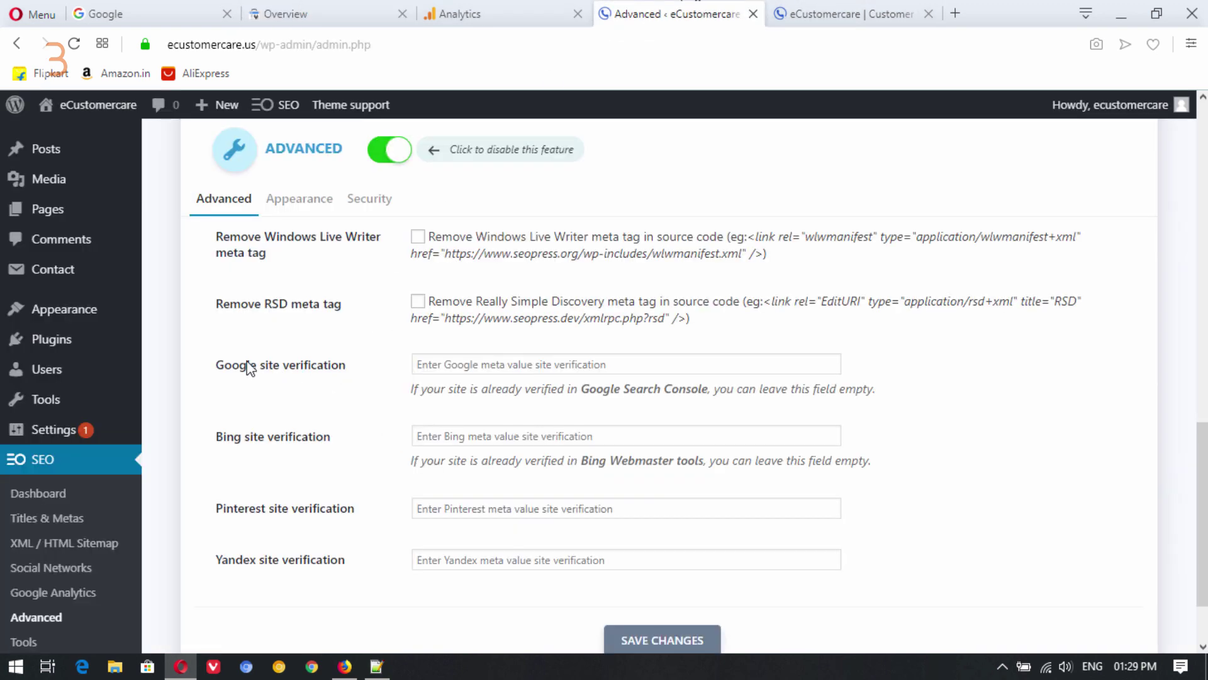
click(504, 367)
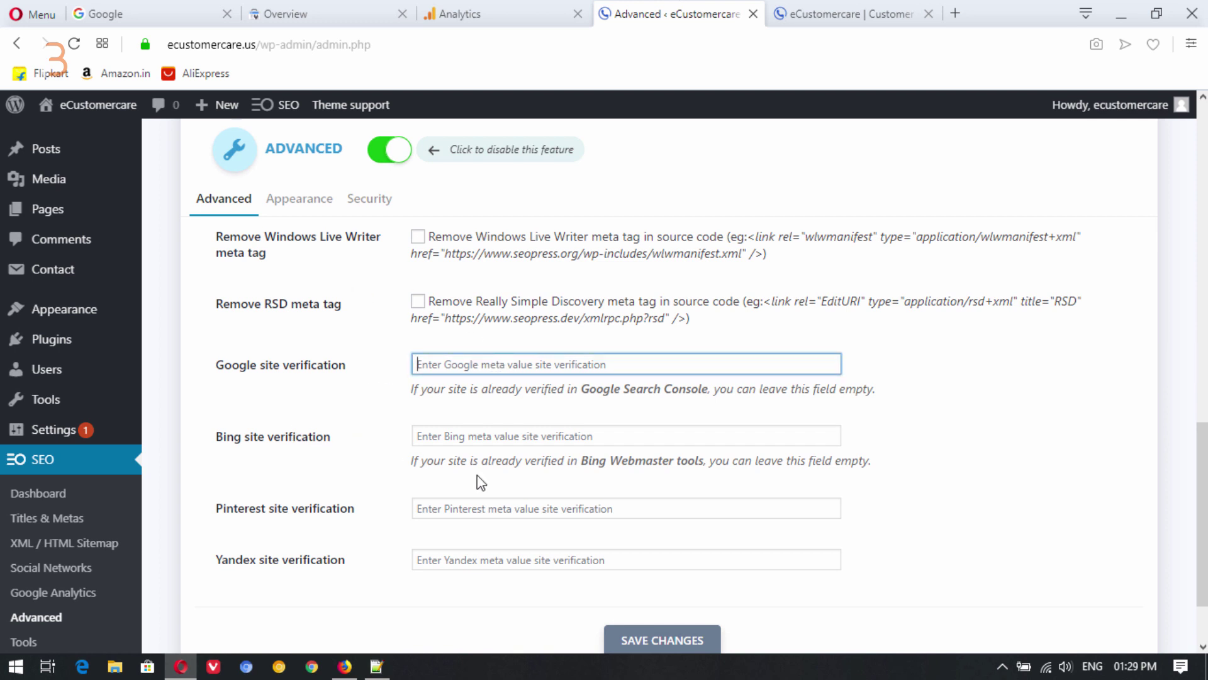
scroll(327, 510, down, 3)
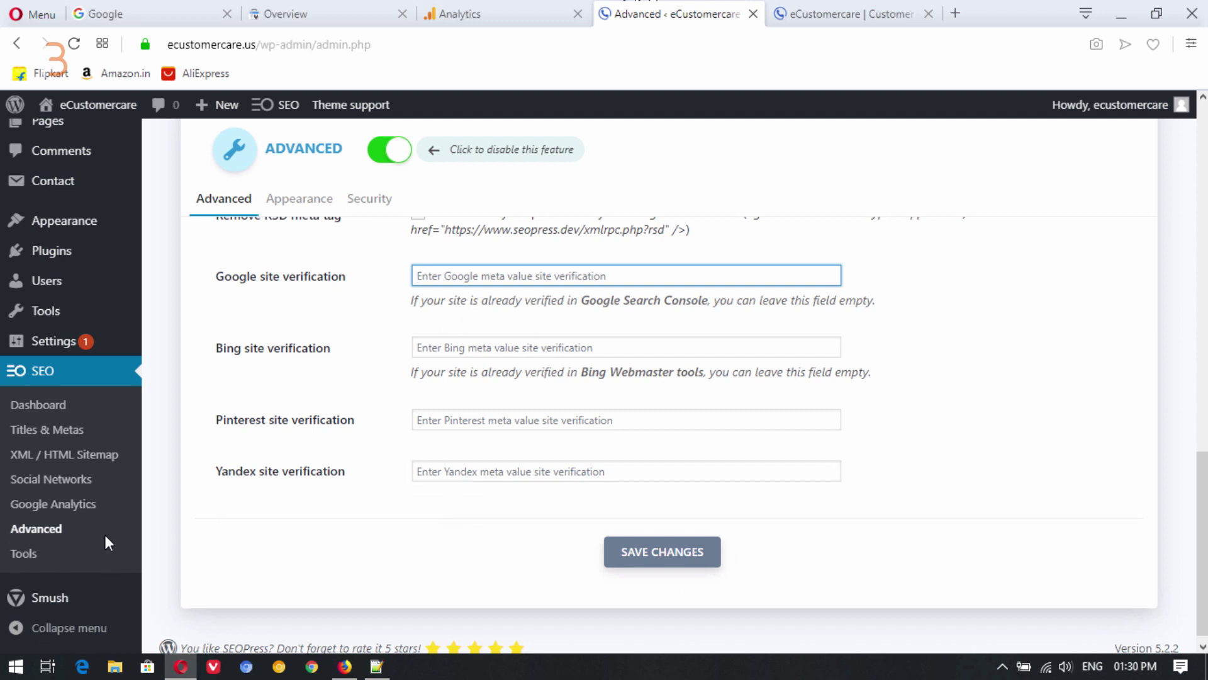
Open the SEO plugin's Tools page and look through its export and import, plugin migration, redirection and reset options.
click(27, 554)
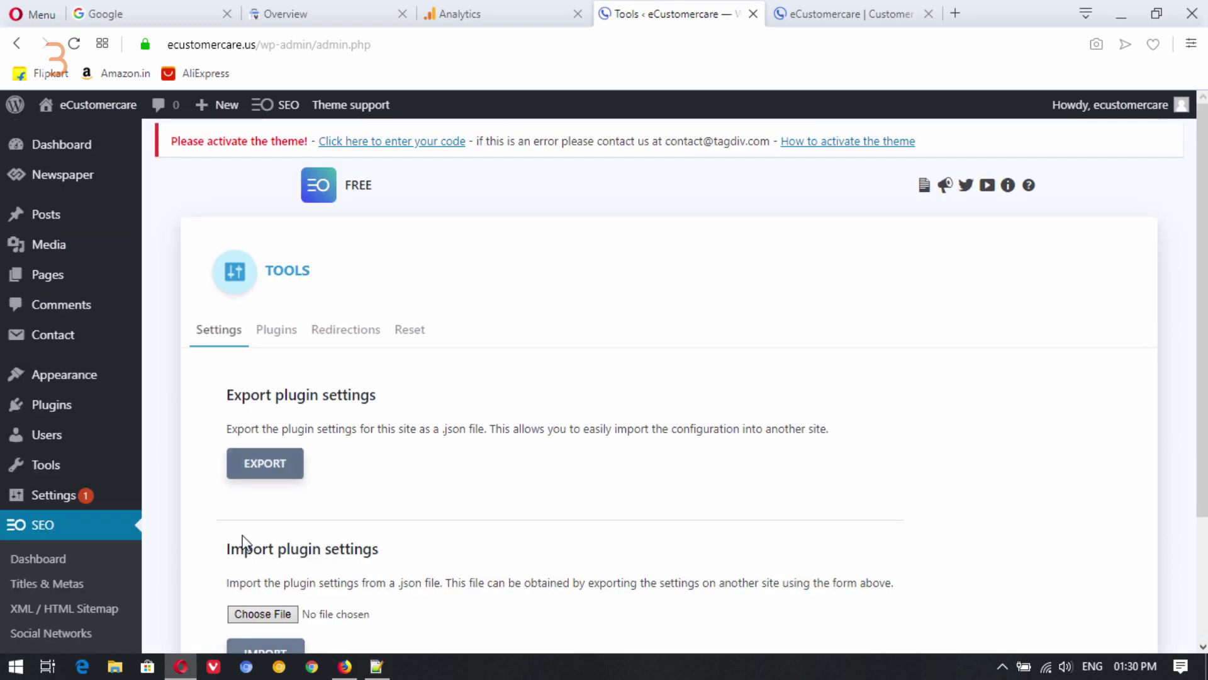
scroll(385, 410, down, 3)
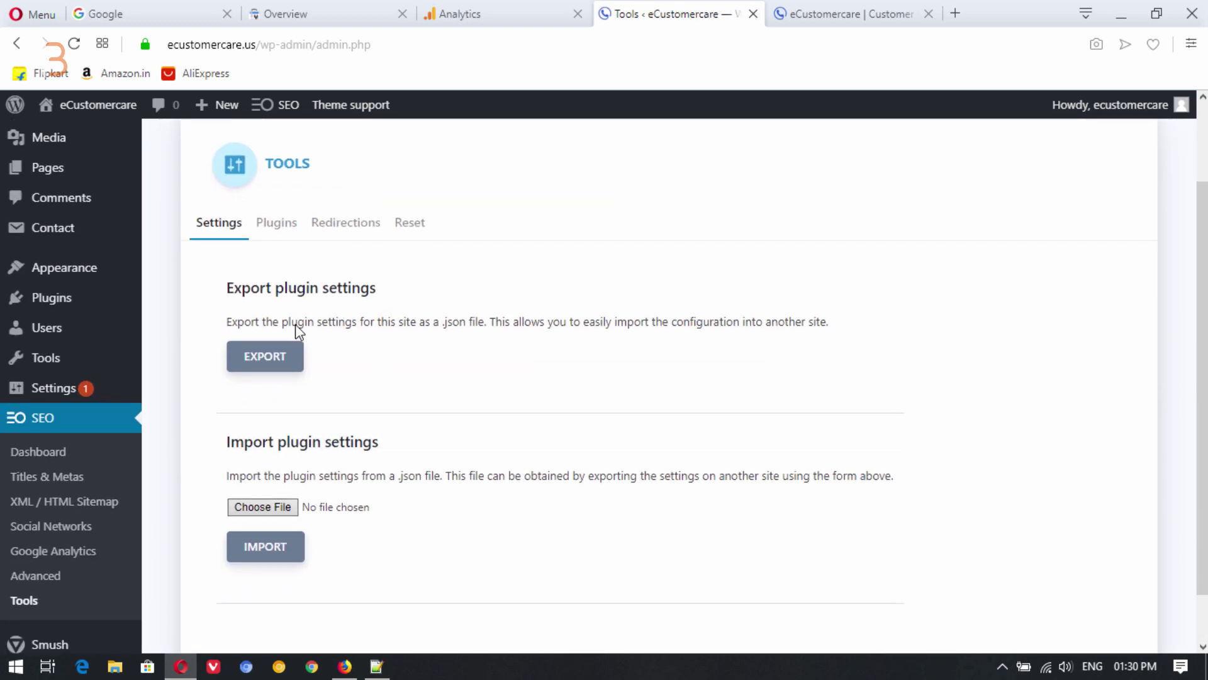
scroll(408, 395, up, 2)
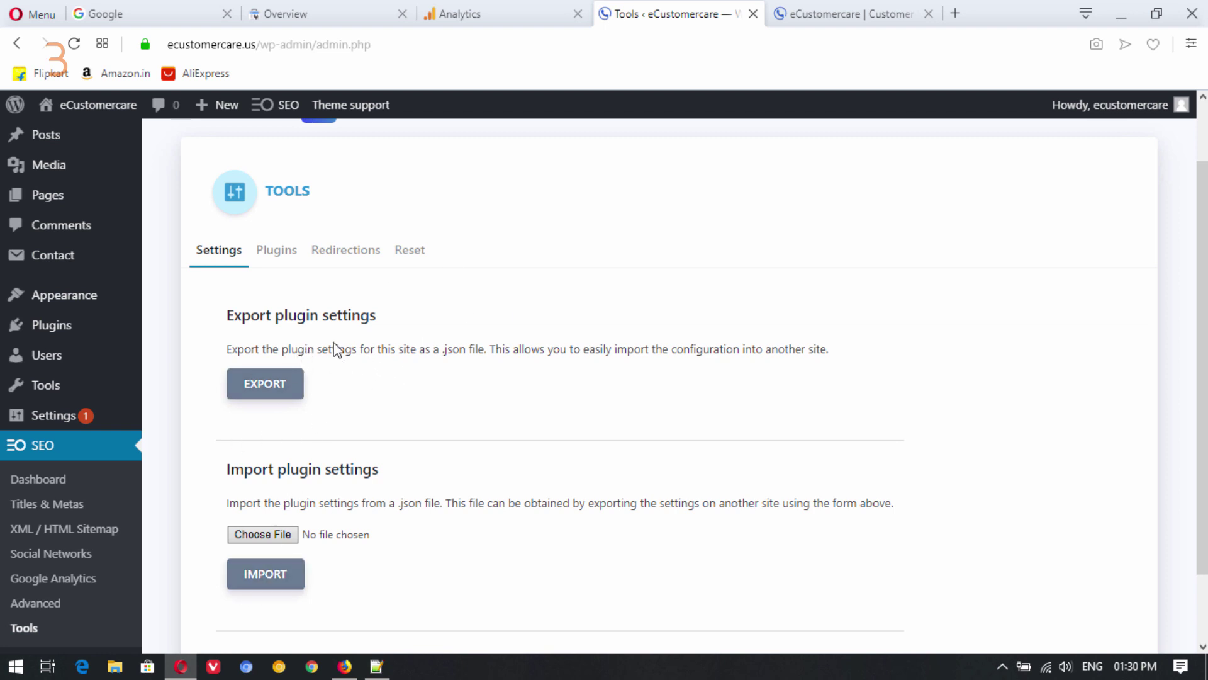
click(275, 261)
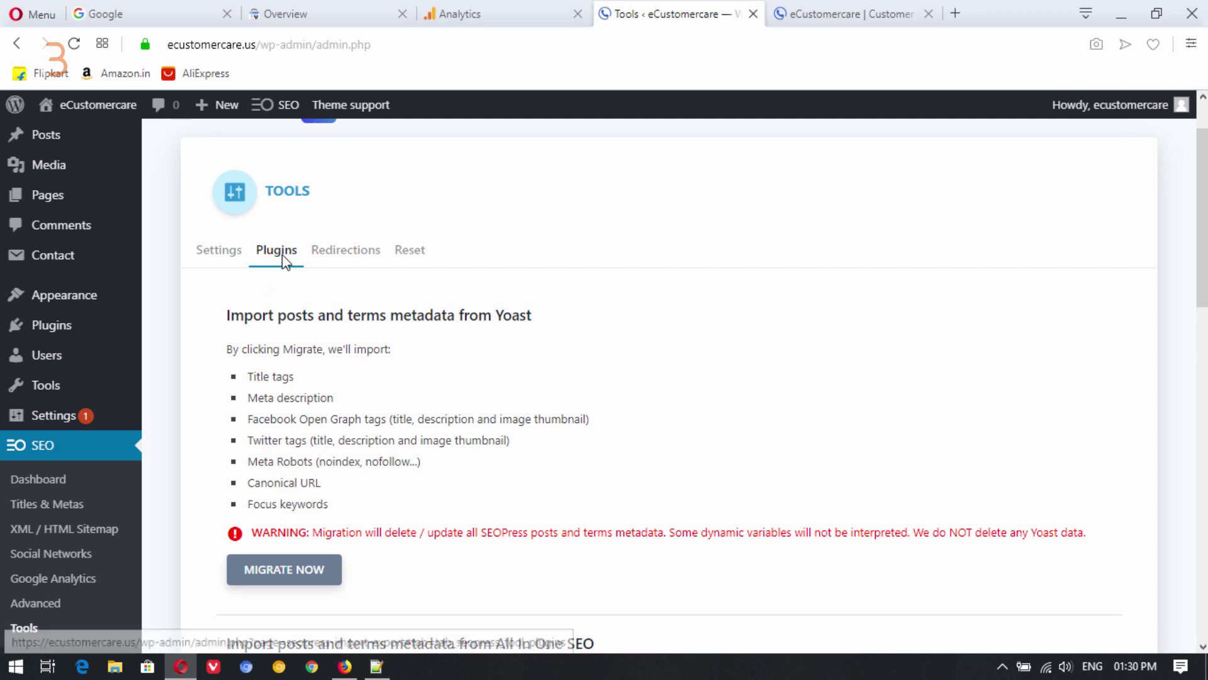
click(317, 256)
click(275, 260)
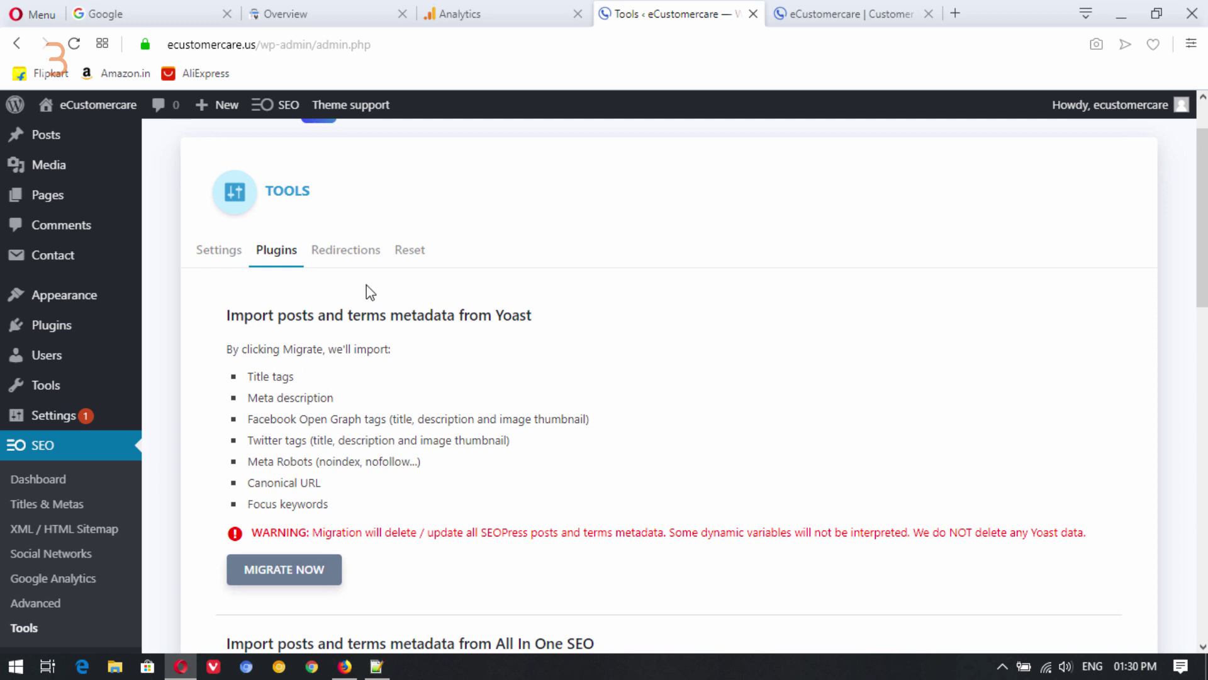
click(345, 254)
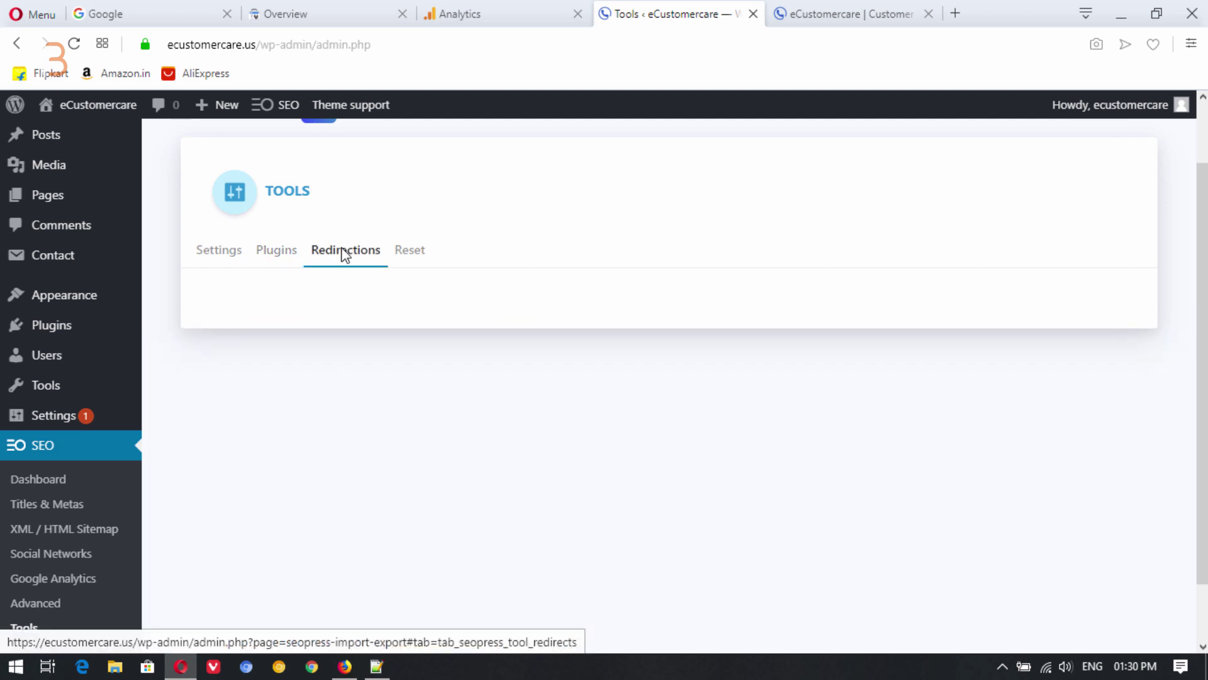
click(406, 250)
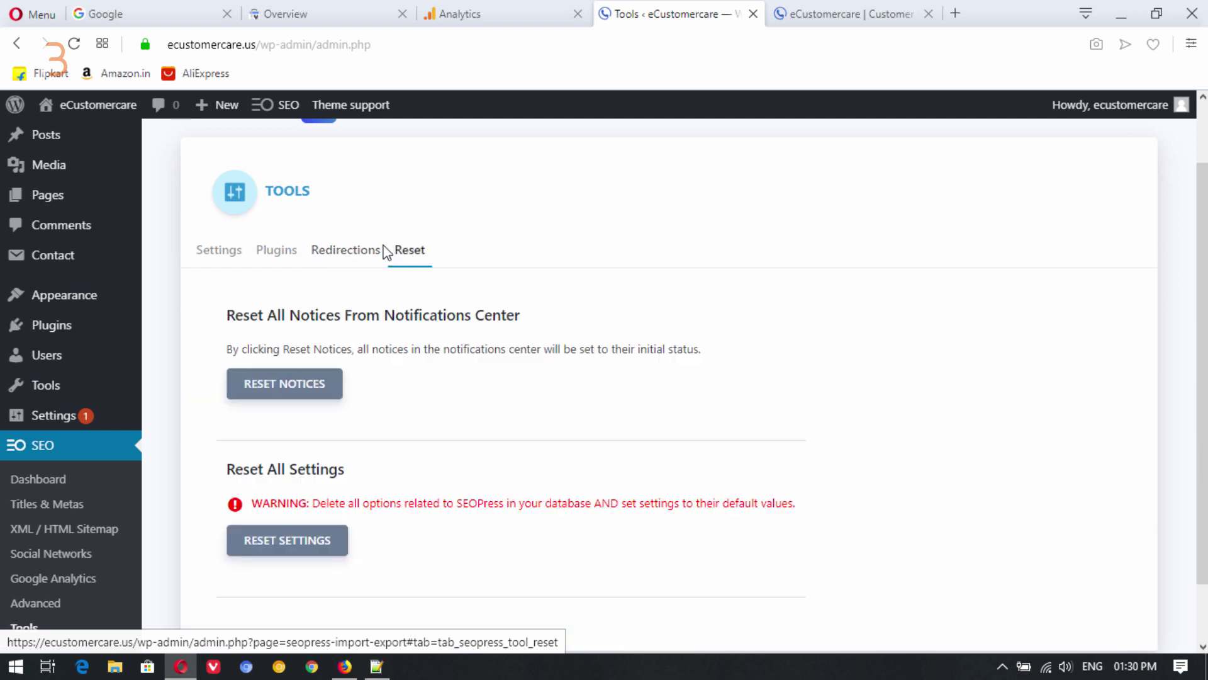
Return to the export and import settings of the plugin's tools and open the WordPress dashboard.
click(217, 252)
scroll(60, 329, up, 2)
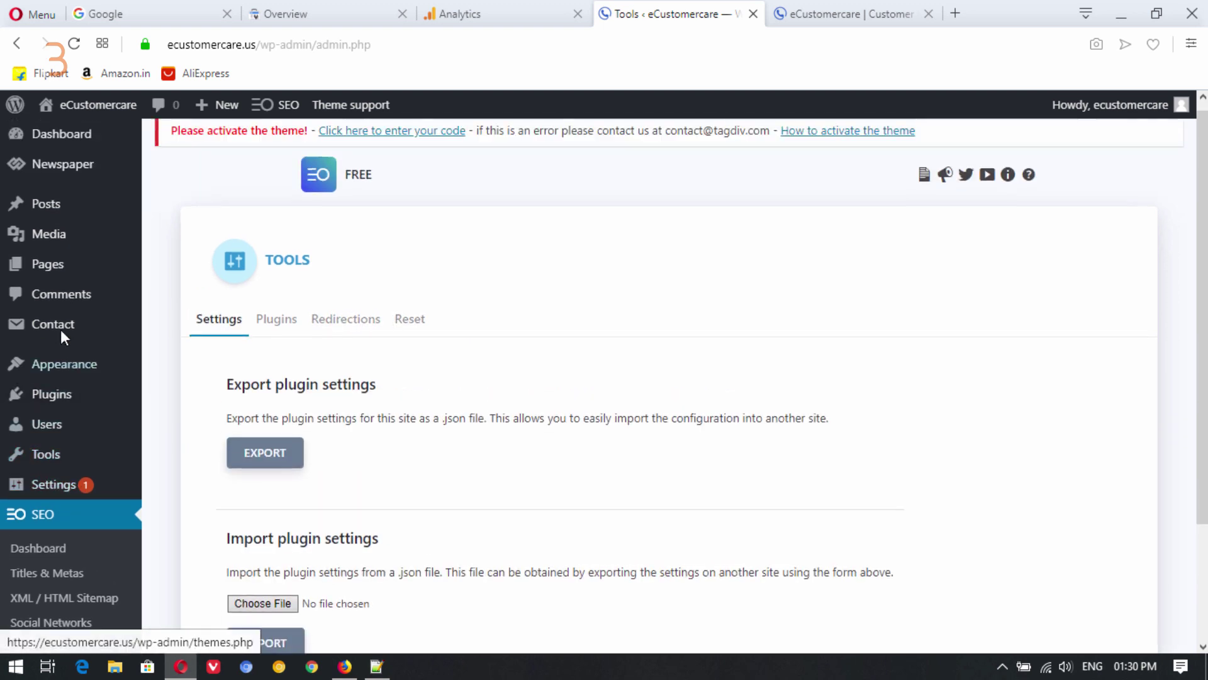
click(73, 145)
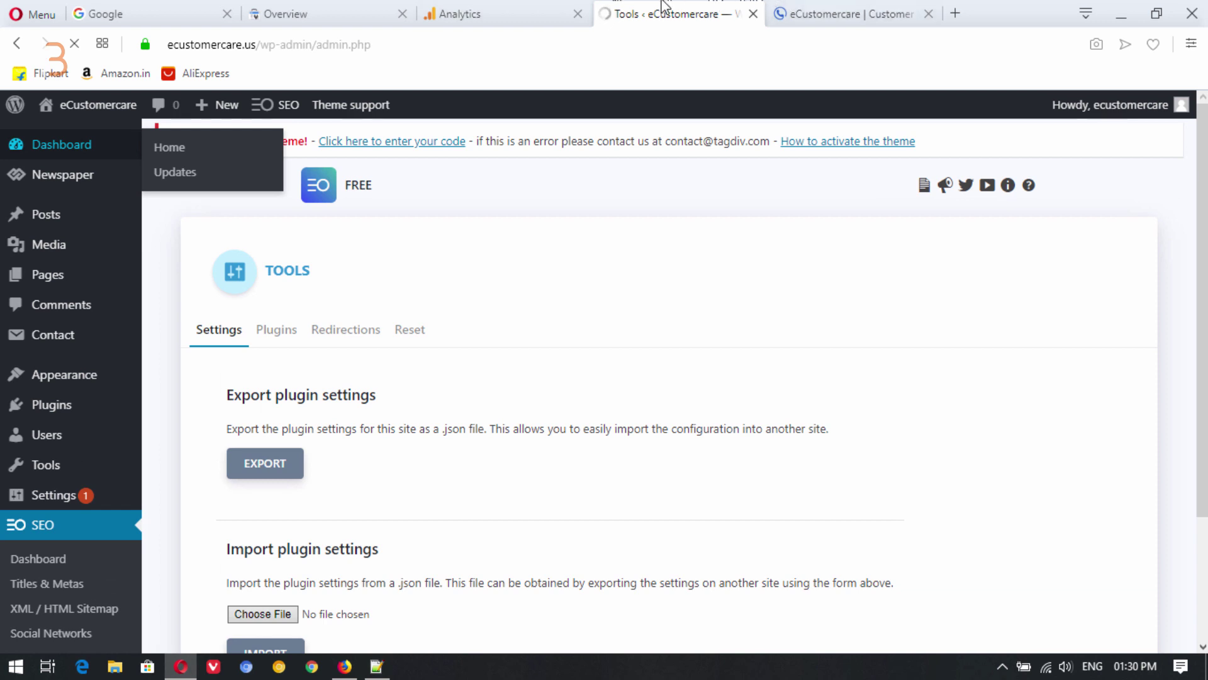